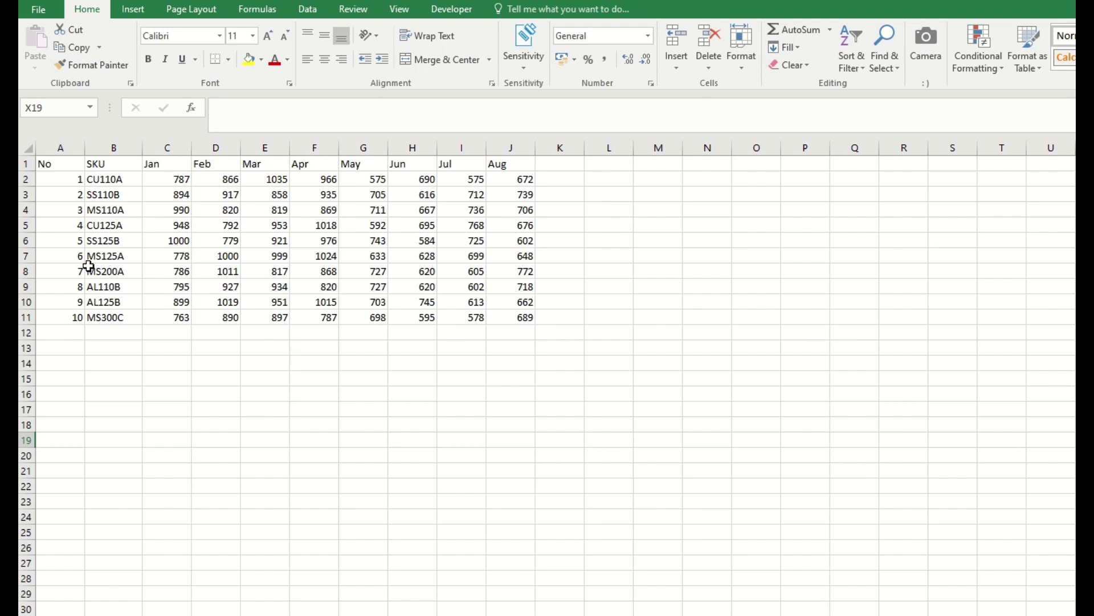
Examine the monthly SKU data in A1:J11, including its header row, value block, individual rows and columns.
drag(52, 164, 523, 318)
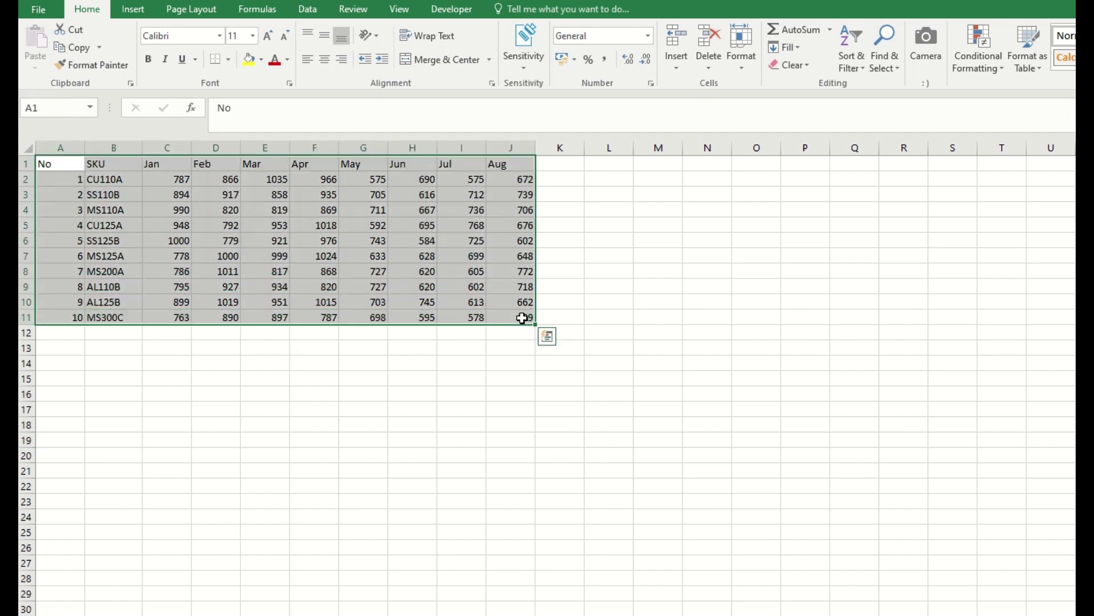
drag(172, 180, 502, 319)
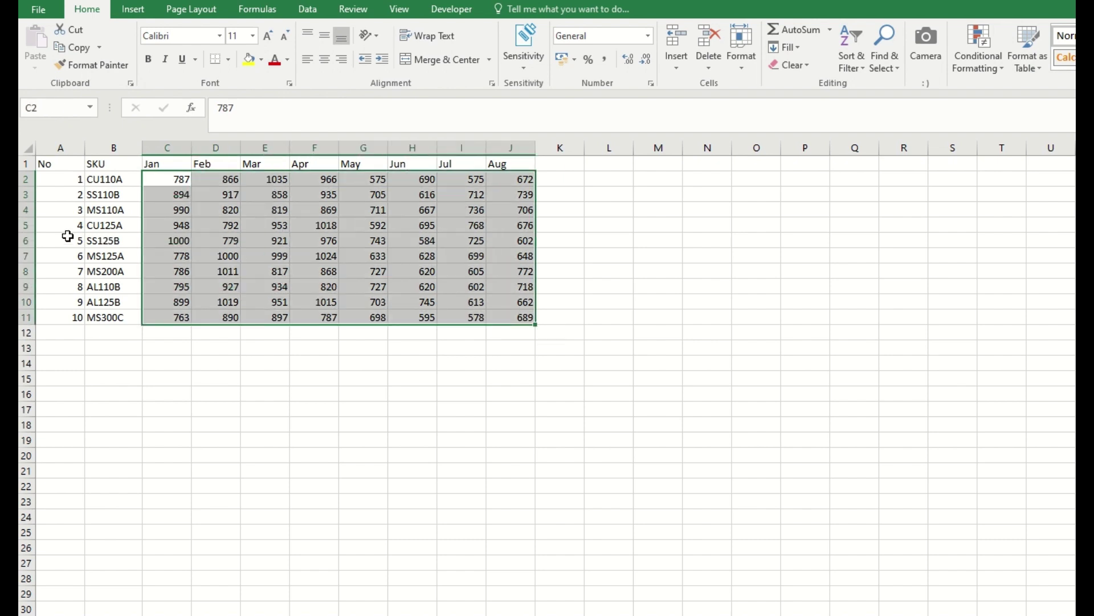
drag(67, 236, 494, 232)
drag(217, 165, 228, 302)
click(63, 164)
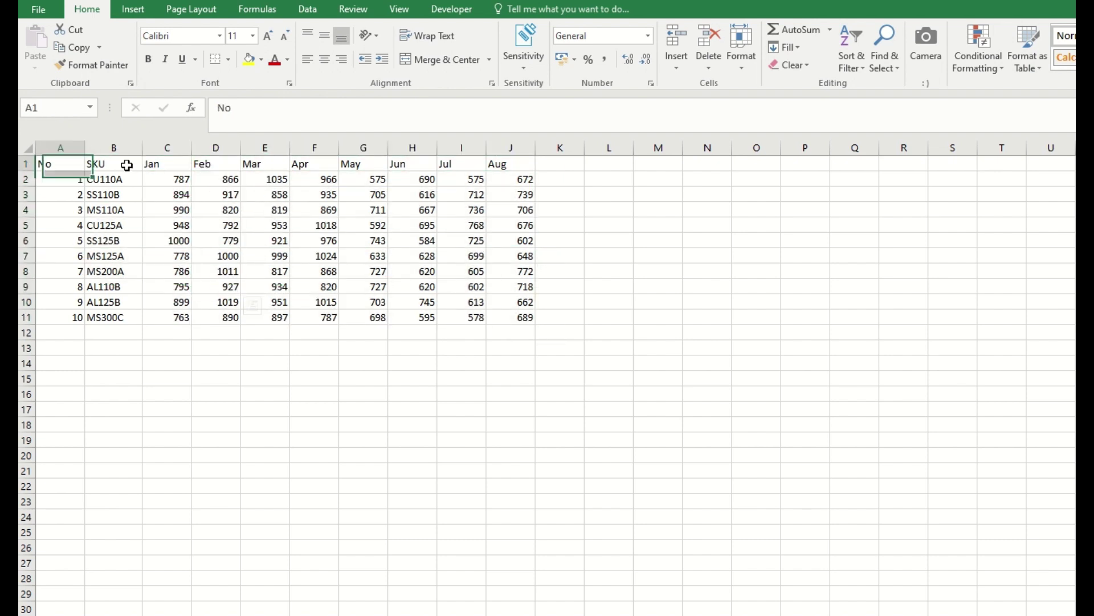
drag(127, 165, 496, 163)
click(504, 285)
click(1075, 532)
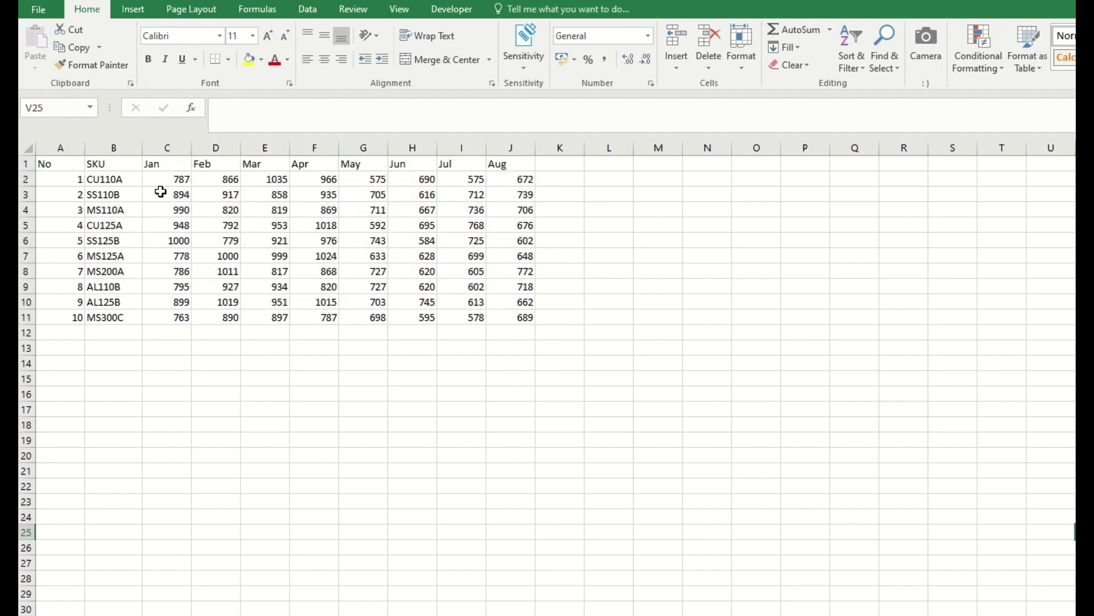
Add filters to the header row of the whole data range A1:J11.
click(61, 224)
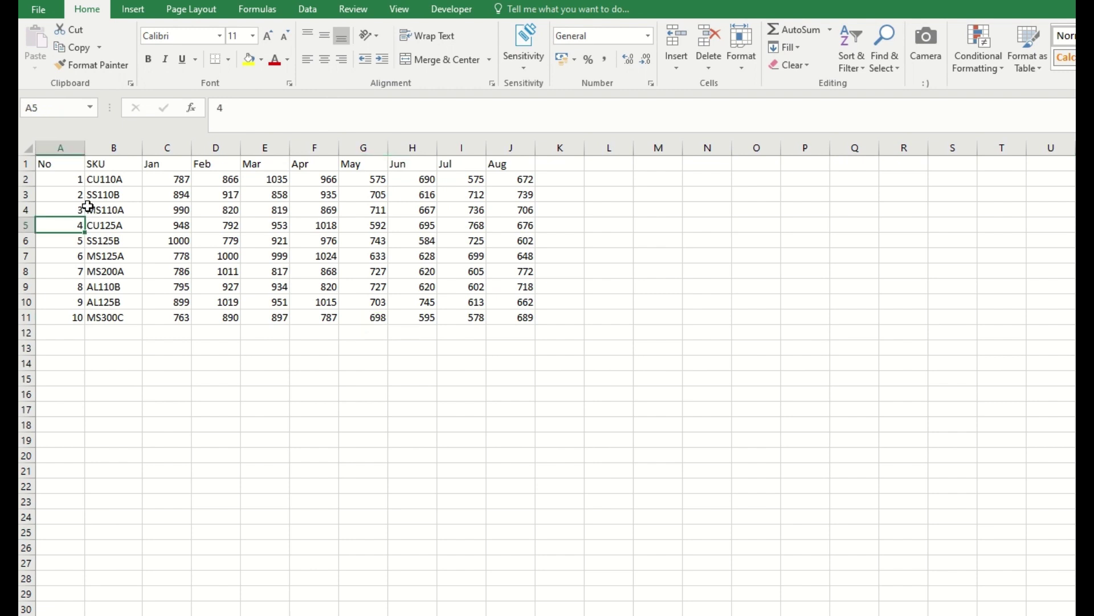
key(ctrl+a)
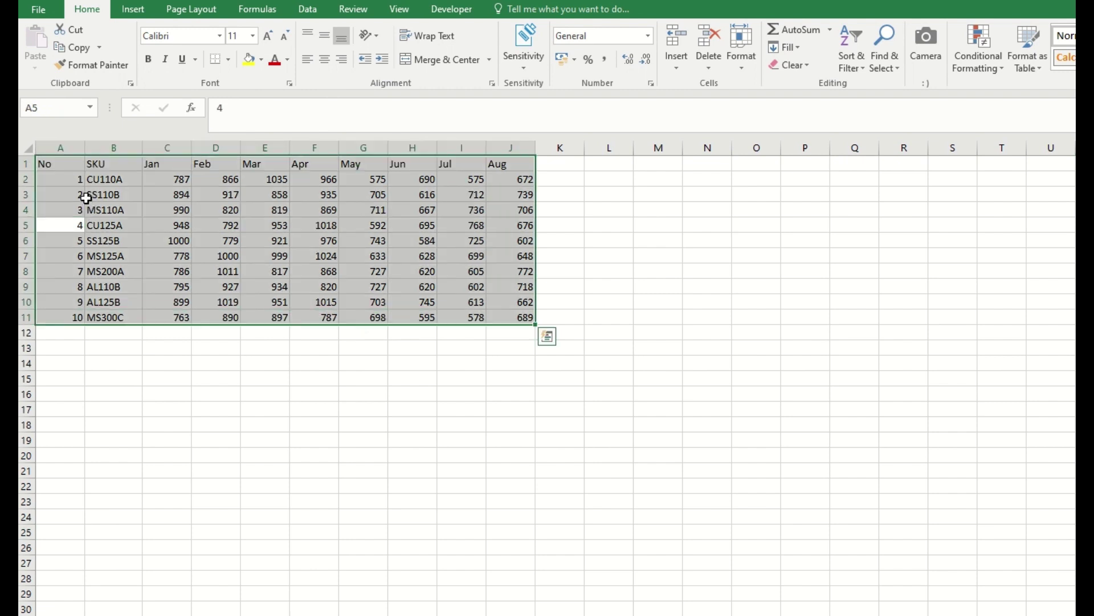
click(854, 50)
click(874, 142)
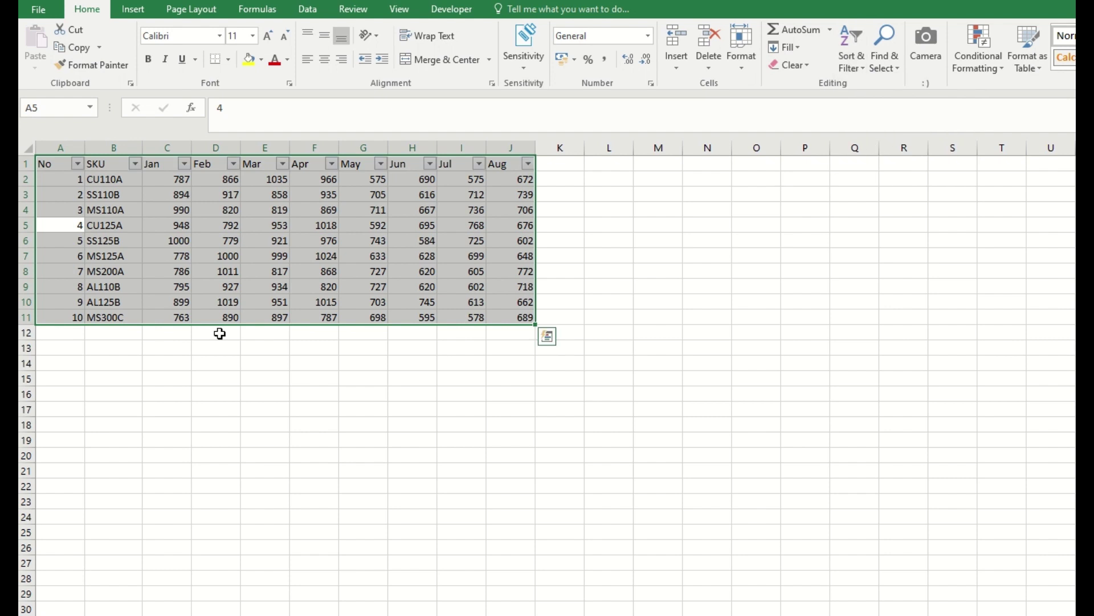
Add number 11 in A12 below the filtered data and sort the No column from largest to smallest.
click(64, 330)
text(11)
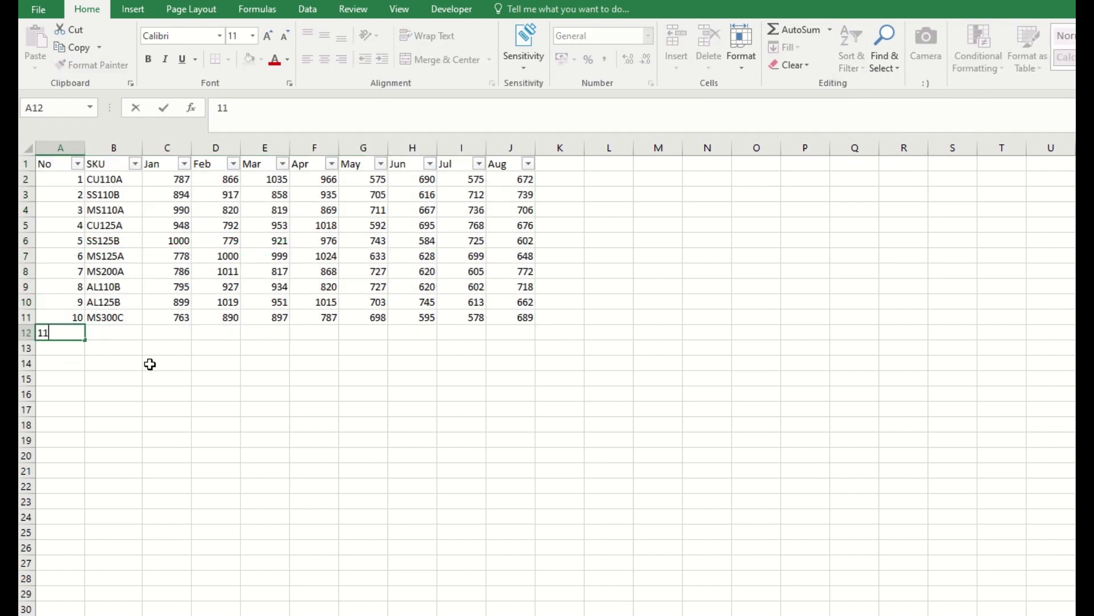
click(124, 344)
click(77, 164)
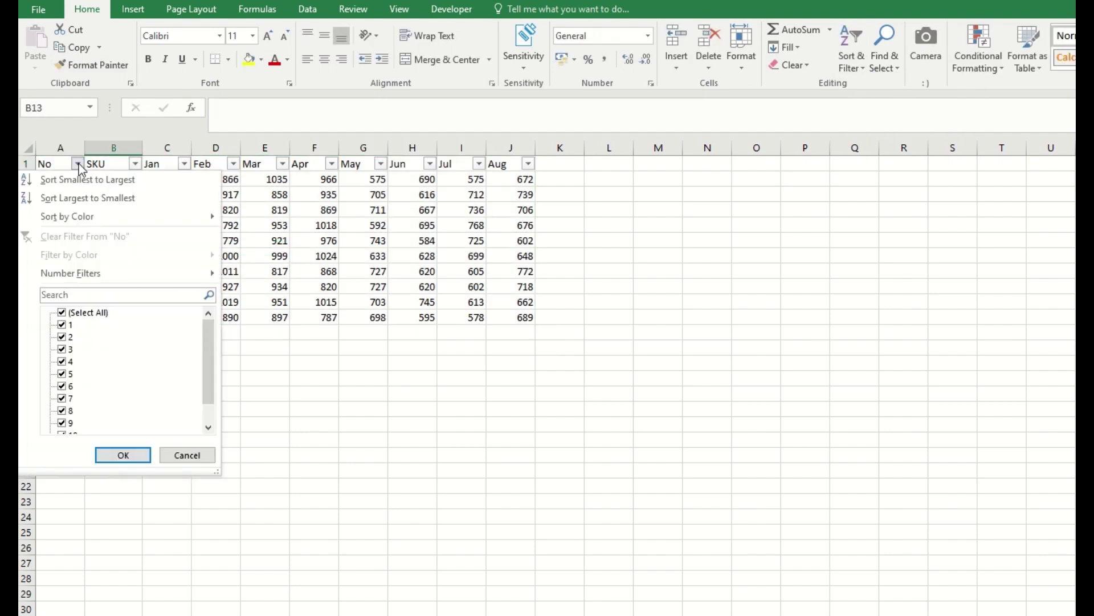
click(83, 198)
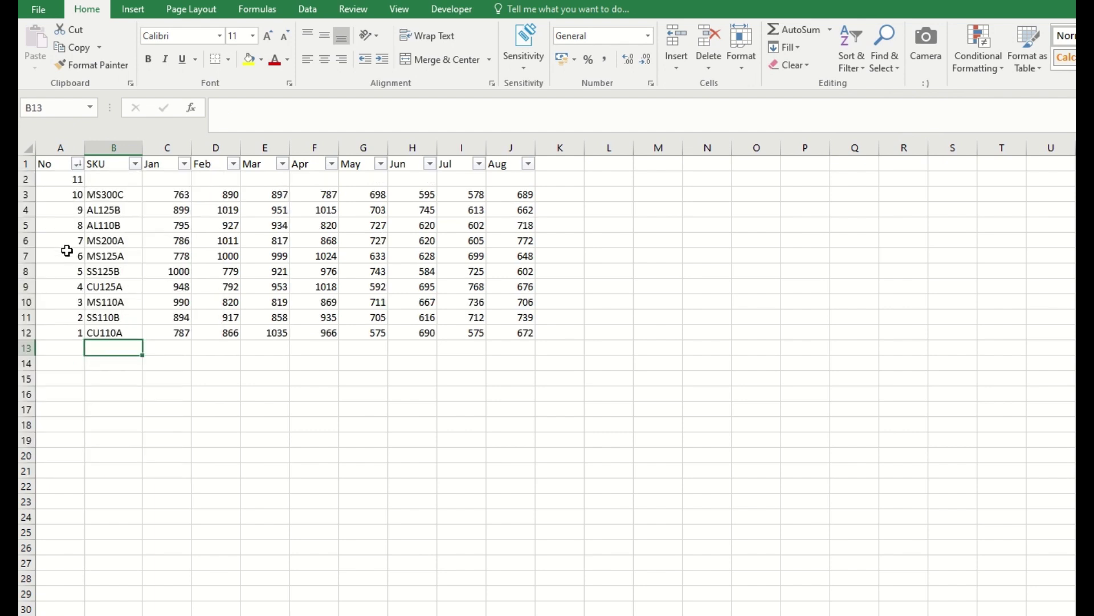
click(100, 193)
click(159, 178)
click(254, 179)
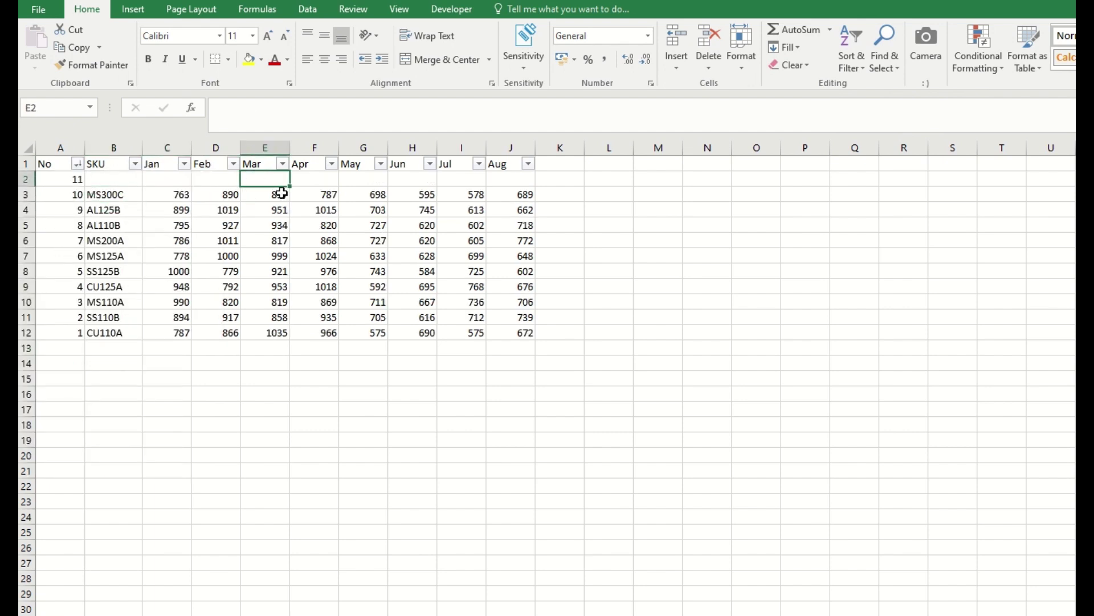
Add number 12 in A13 and sort the No column from largest to smallest again.
click(70, 347)
text(12)
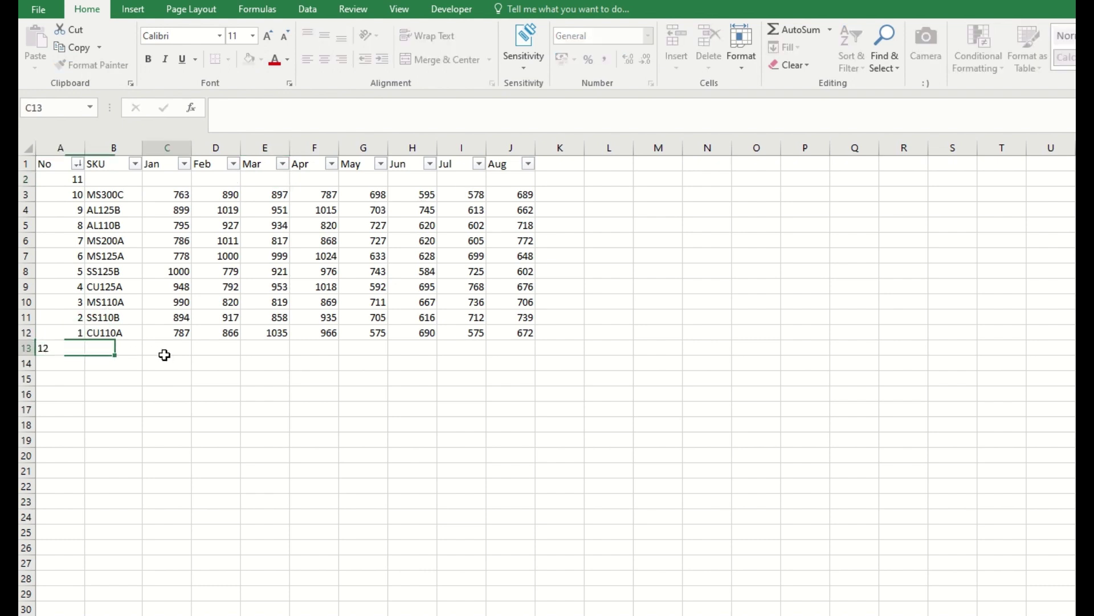
click(165, 354)
click(77, 164)
click(90, 200)
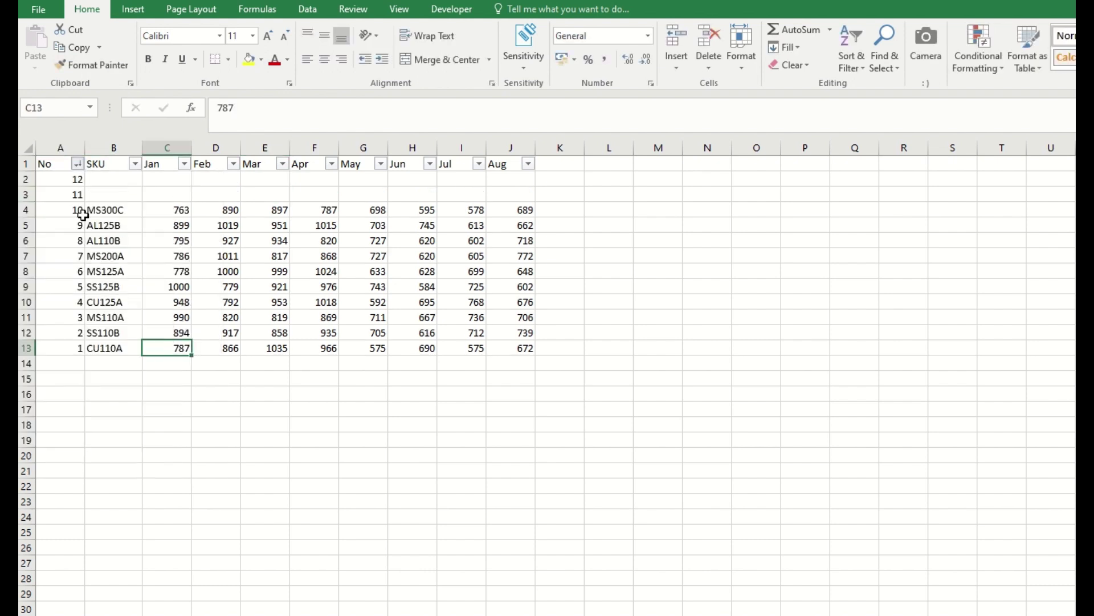
Enter the header Sept in K1, directly beside the Aug column.
click(555, 159)
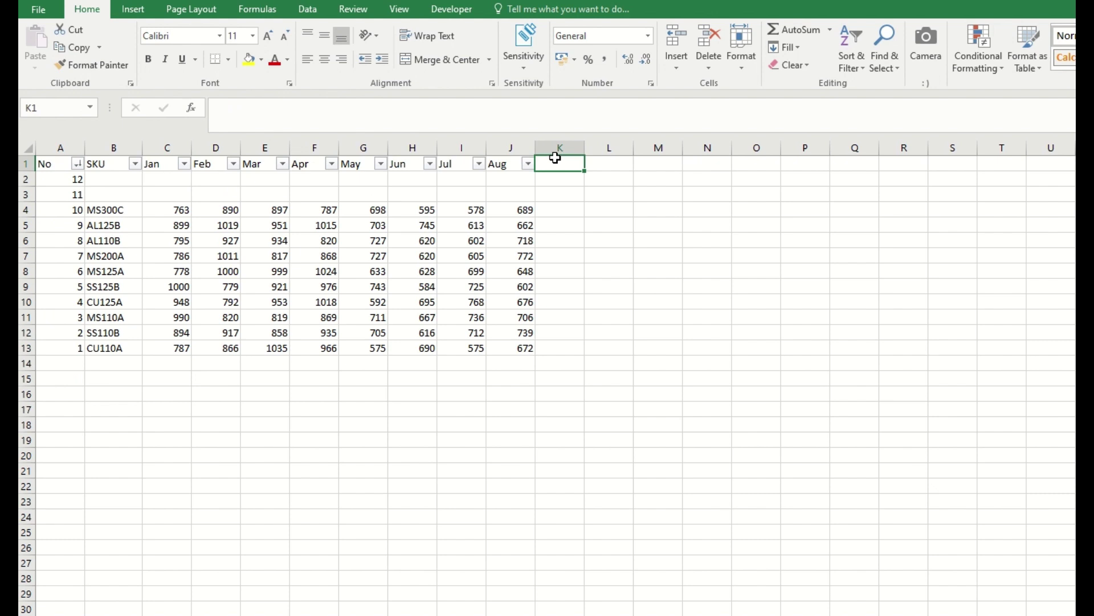
text(Sept)
key(Return)
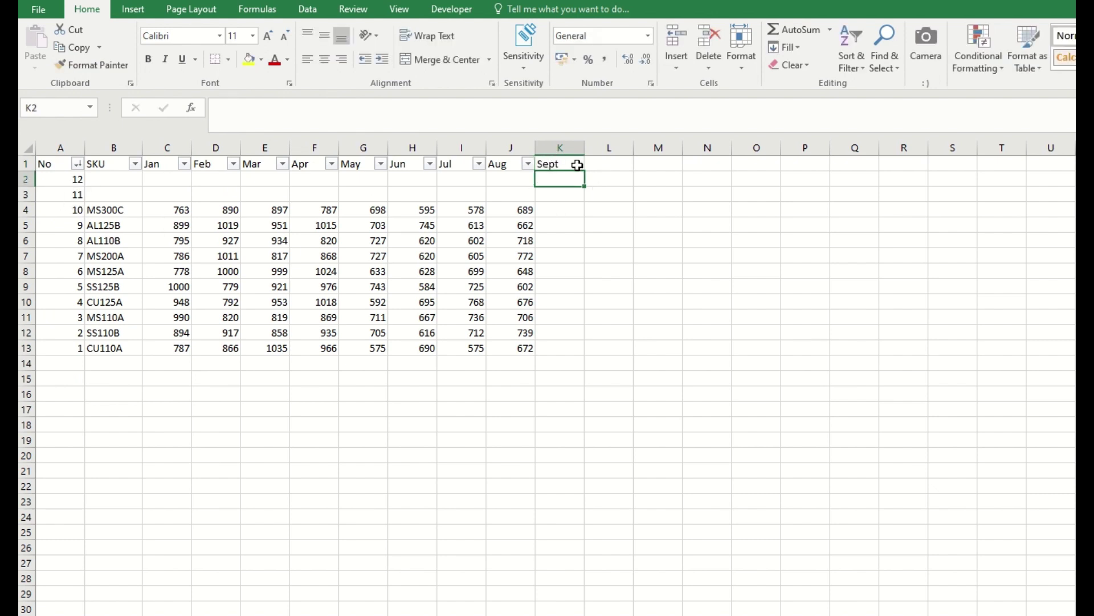
click(576, 164)
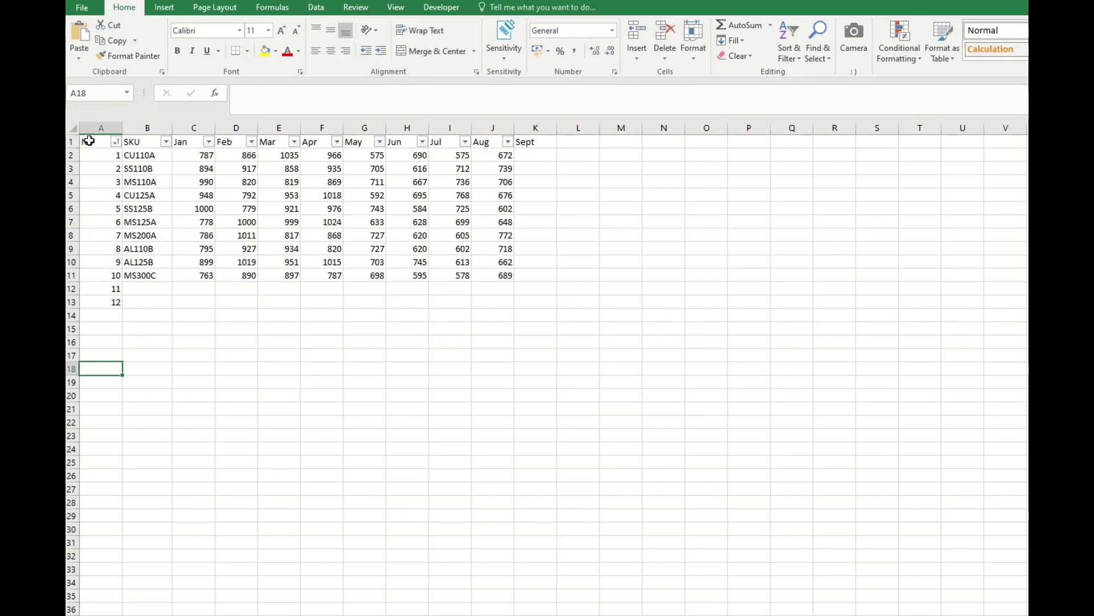
Copy the data in A1:J11 and paste it below, starting at A16.
drag(45, 160, 456, 296)
drag(445, 256, 486, 277)
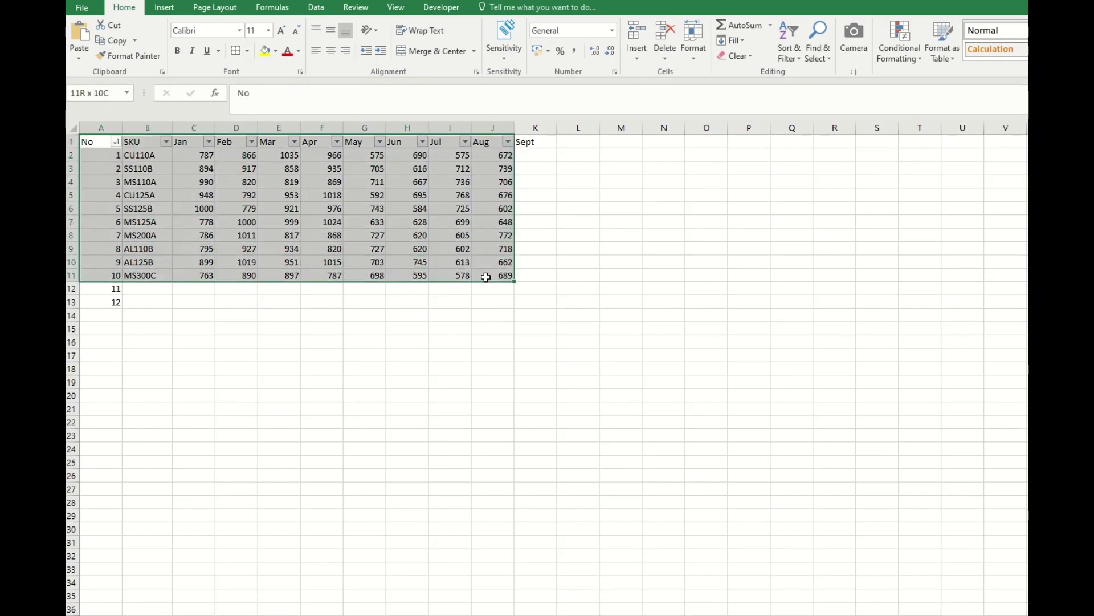
key(ctrl+c)
click(98, 342)
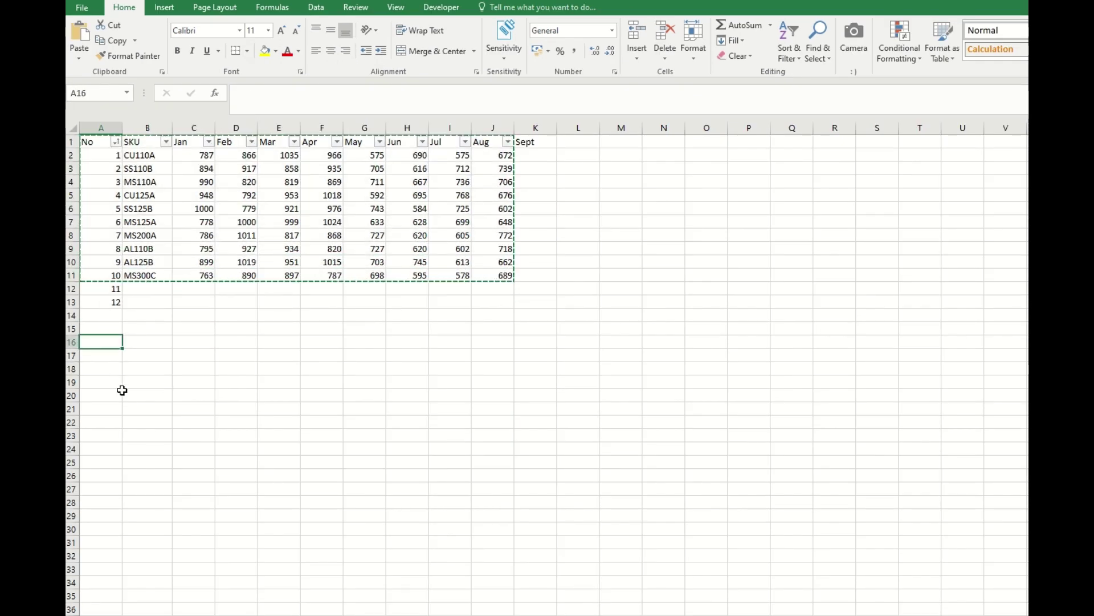
key(ctrl+v)
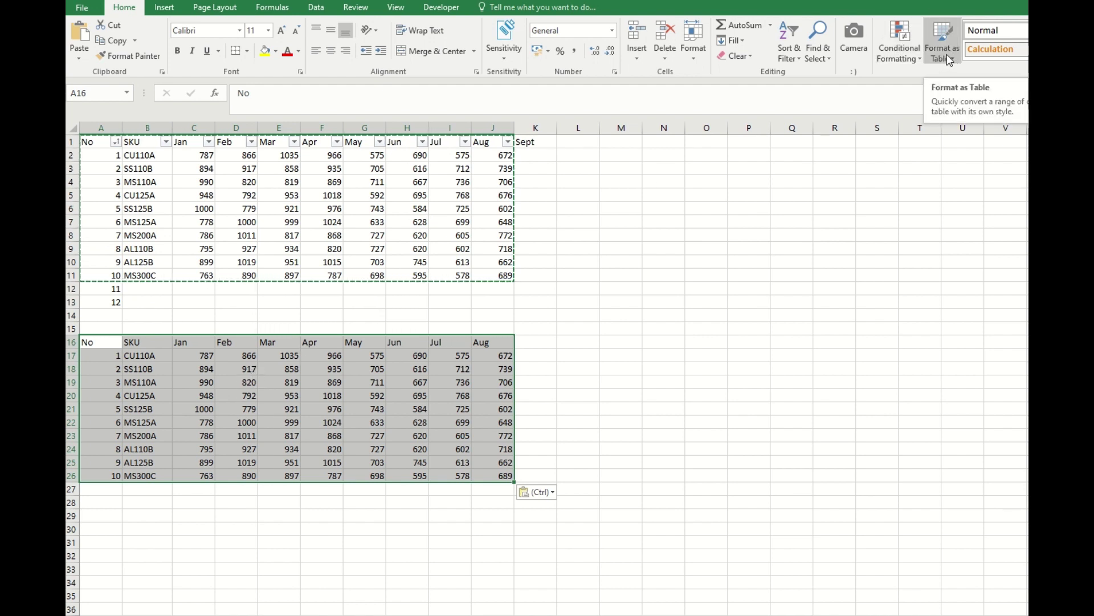
Convert the pasted range A16:J26 into a table with headers.
click(164, 7)
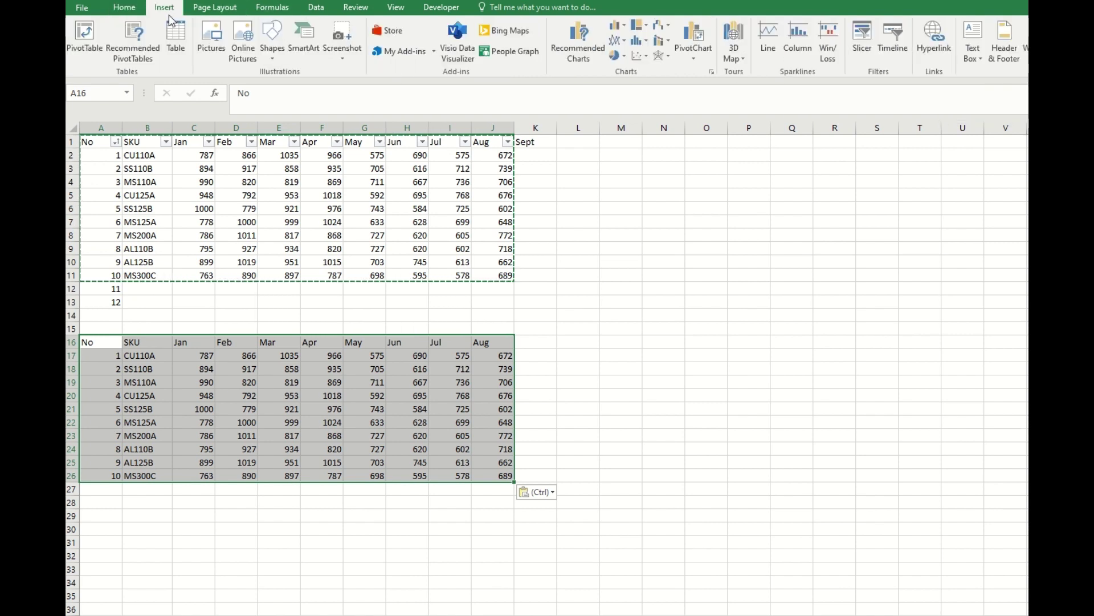
click(177, 55)
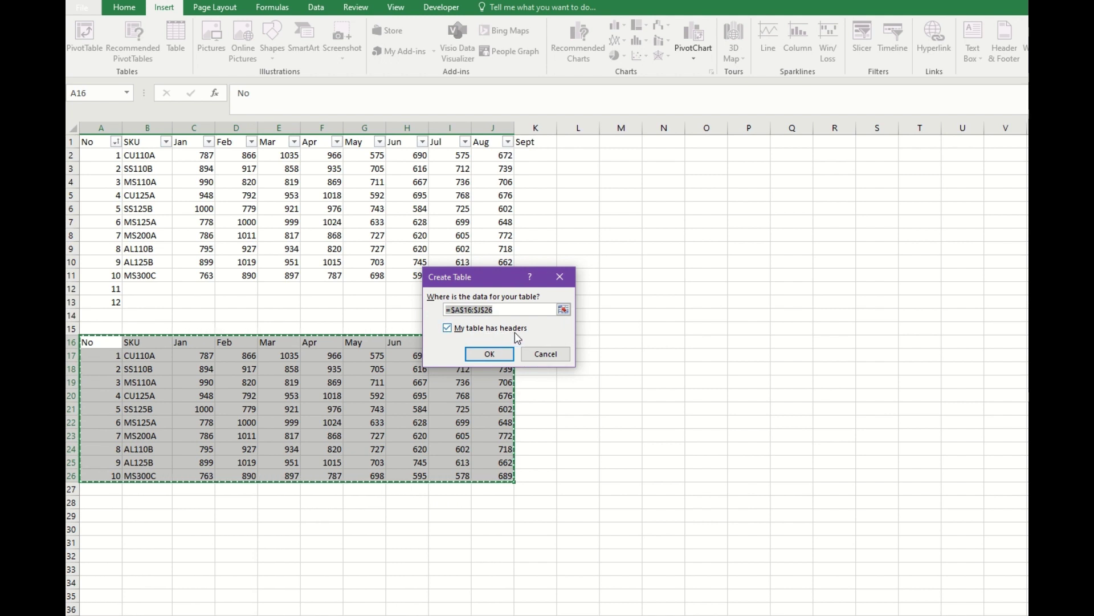
click(488, 356)
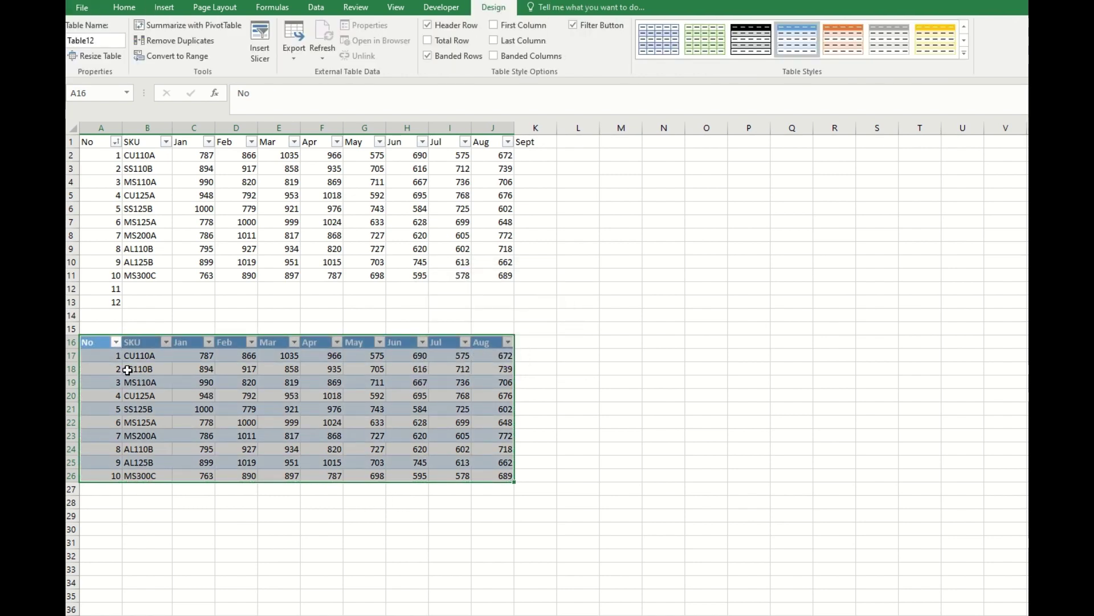
Add two rows to the table by entering 11 in A27 and 12 in C28.
click(108, 489)
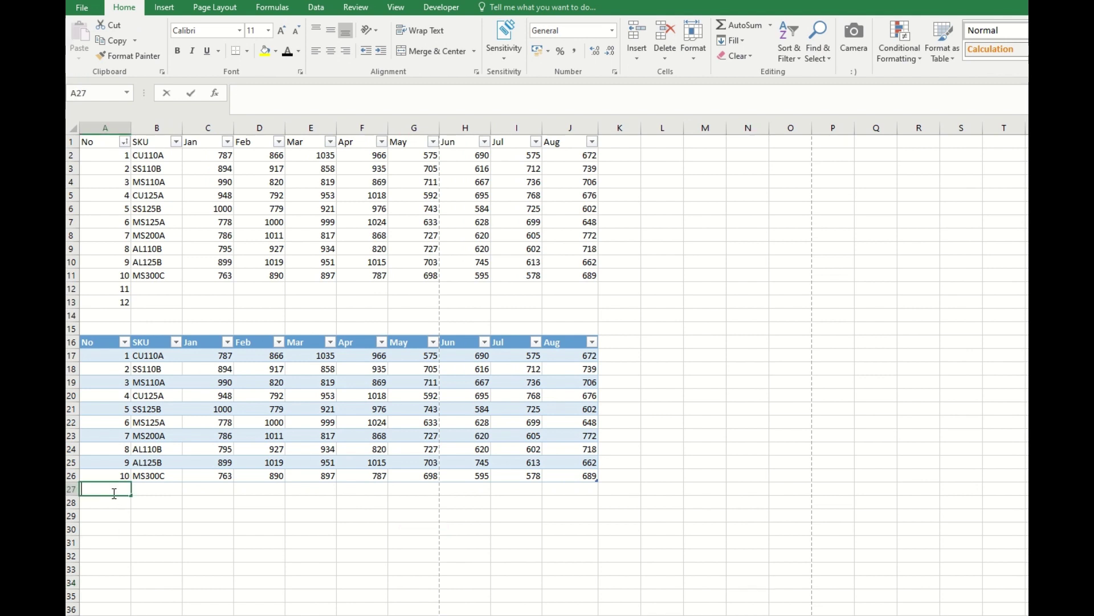
text(11)
key(Return)
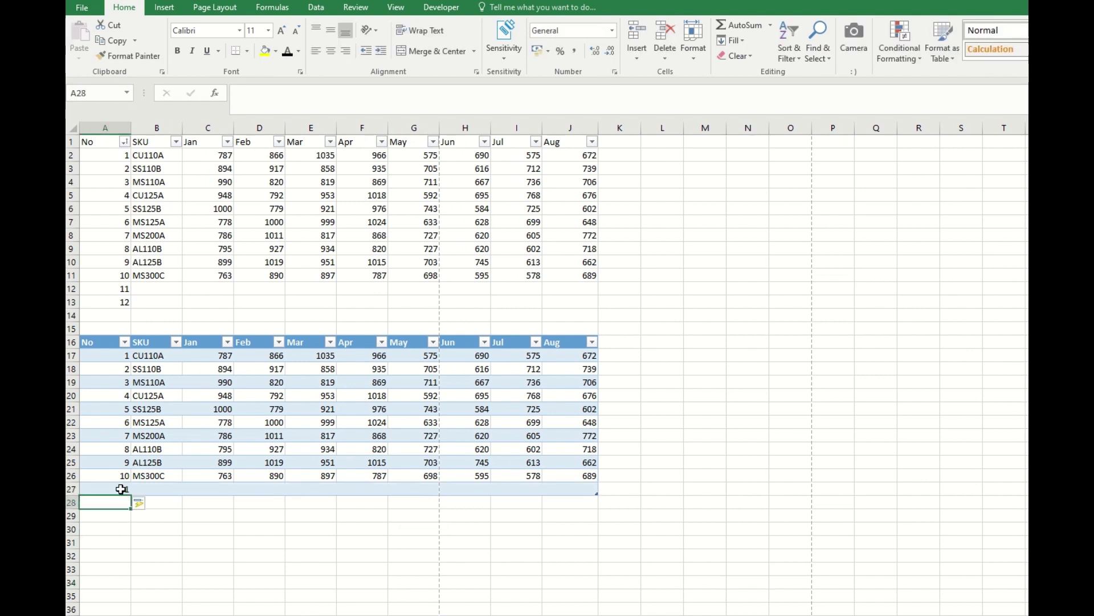
click(209, 508)
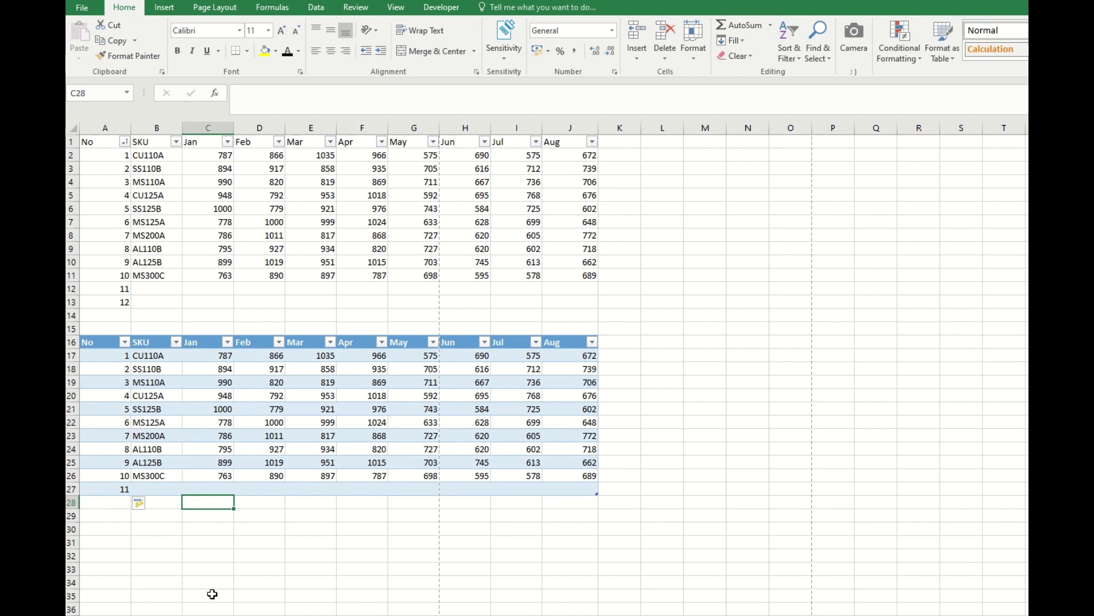
text(12)
key(Return)
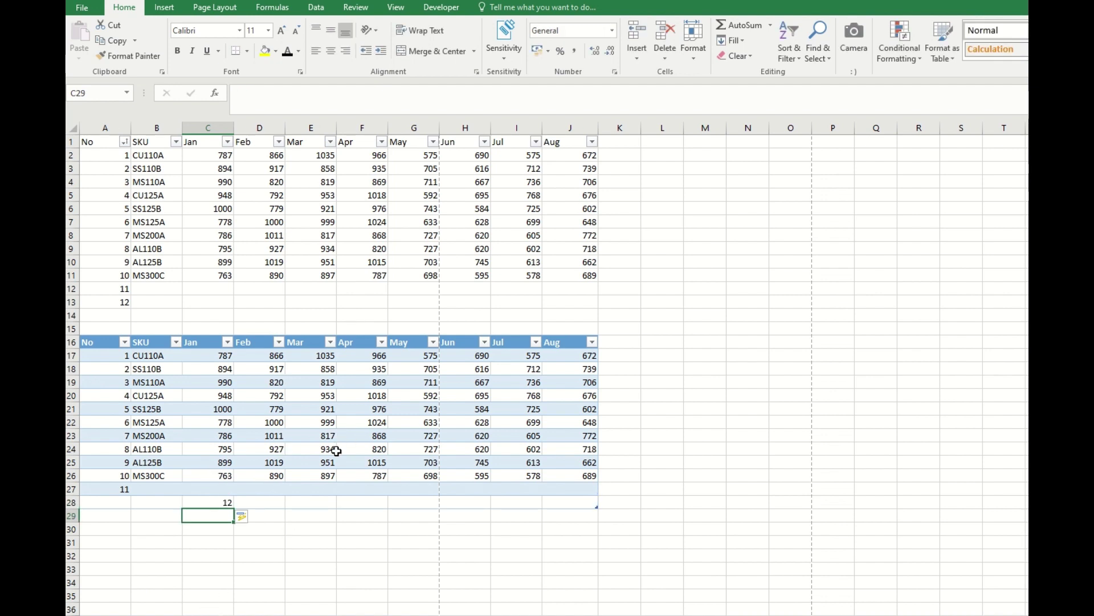
Add a Sept column to the table by entering the header in K16.
click(621, 341)
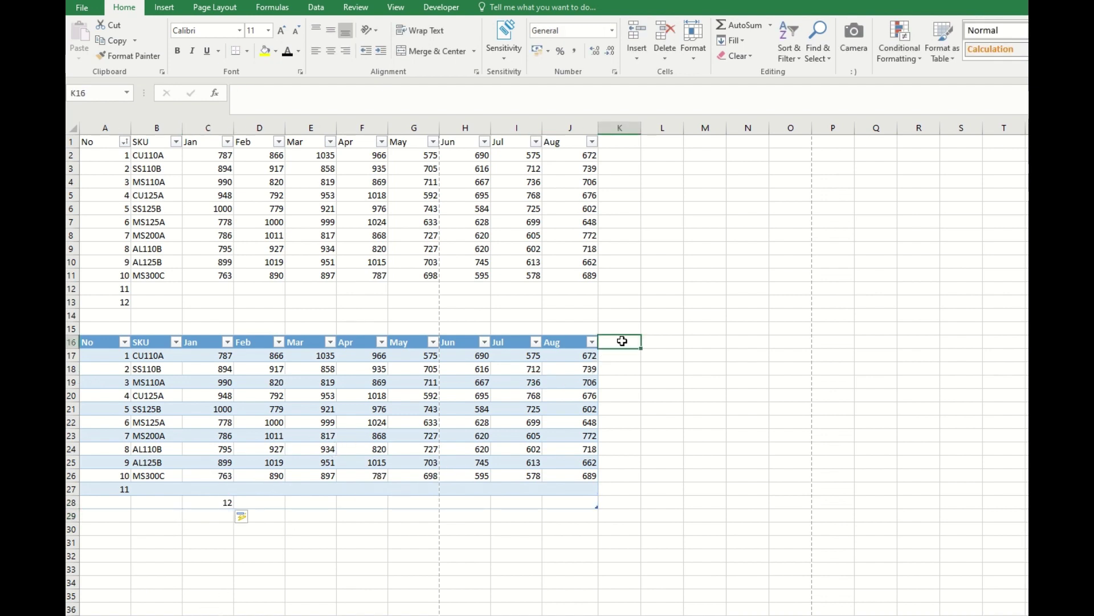
text(Sept)
key(Tab)
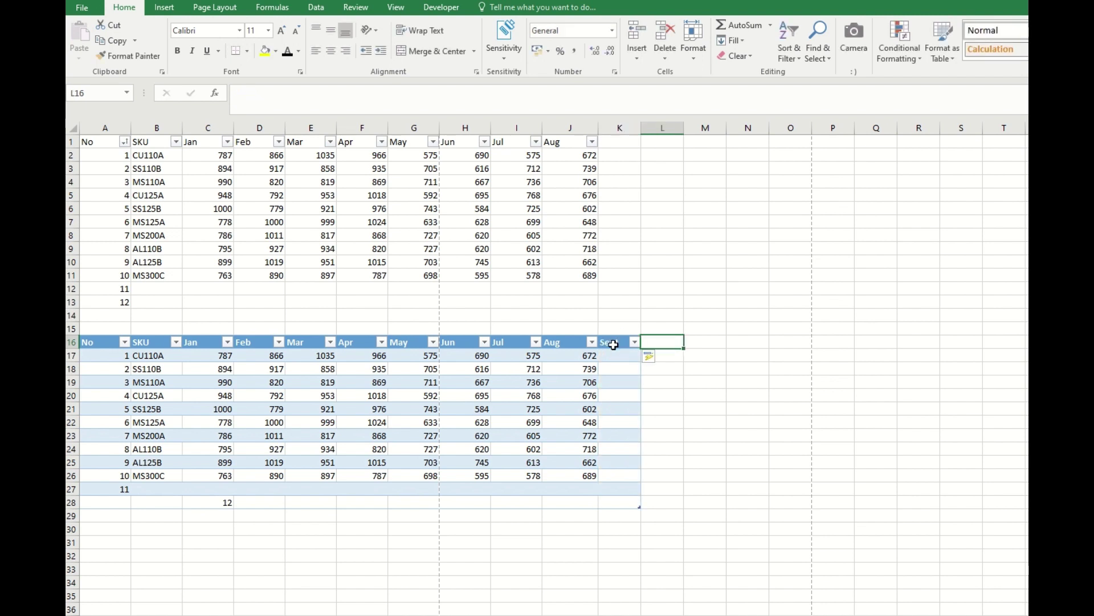
Enter the header Nov in M16, leaving column L empty between it and the table.
click(701, 342)
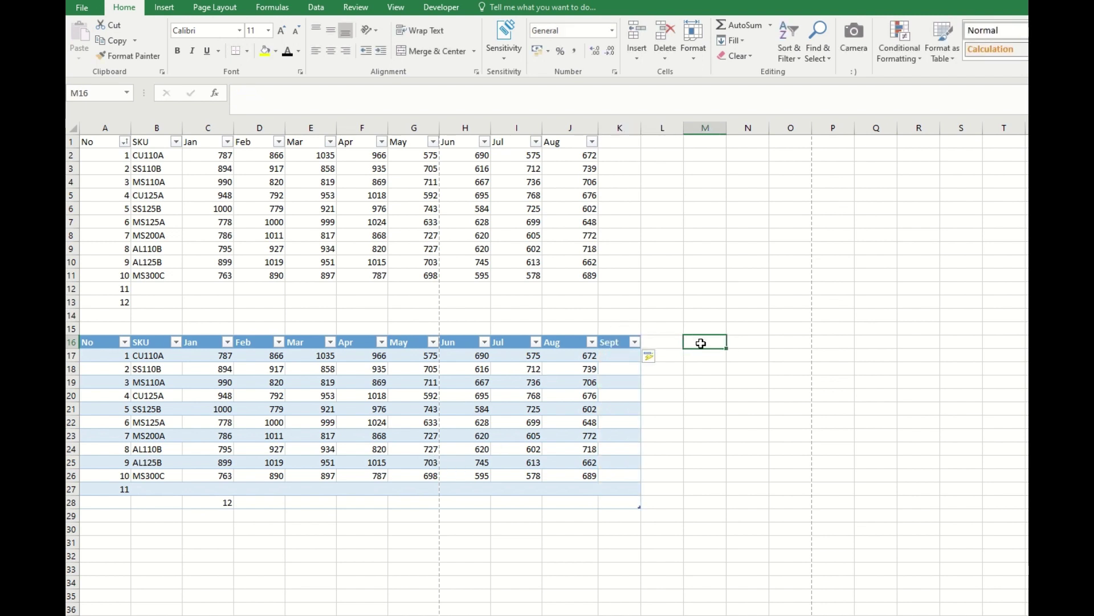
text(Nov)
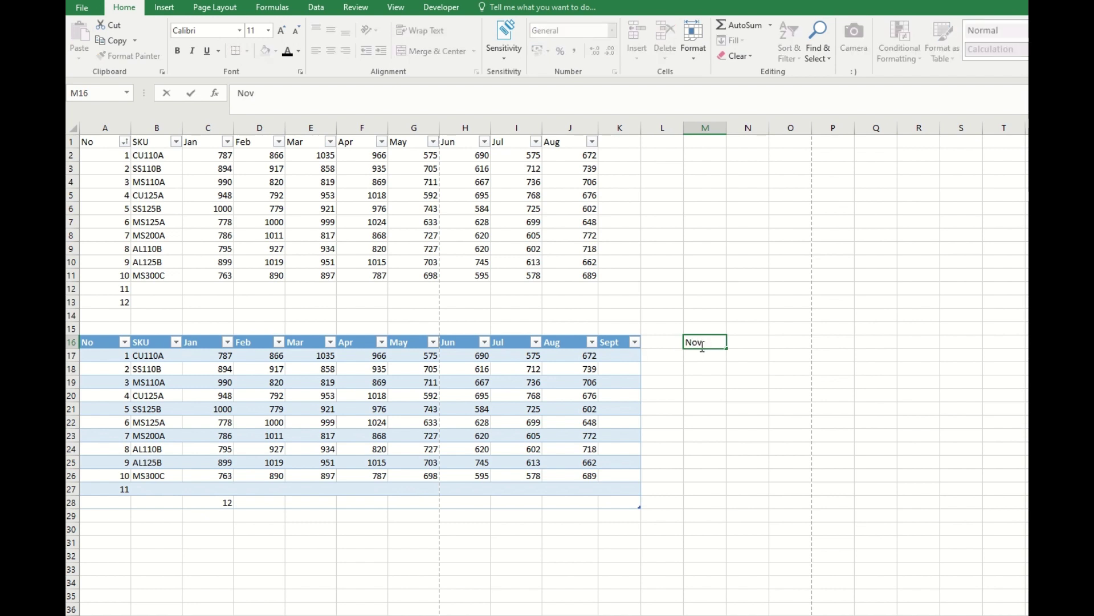
key(Return)
click(708, 345)
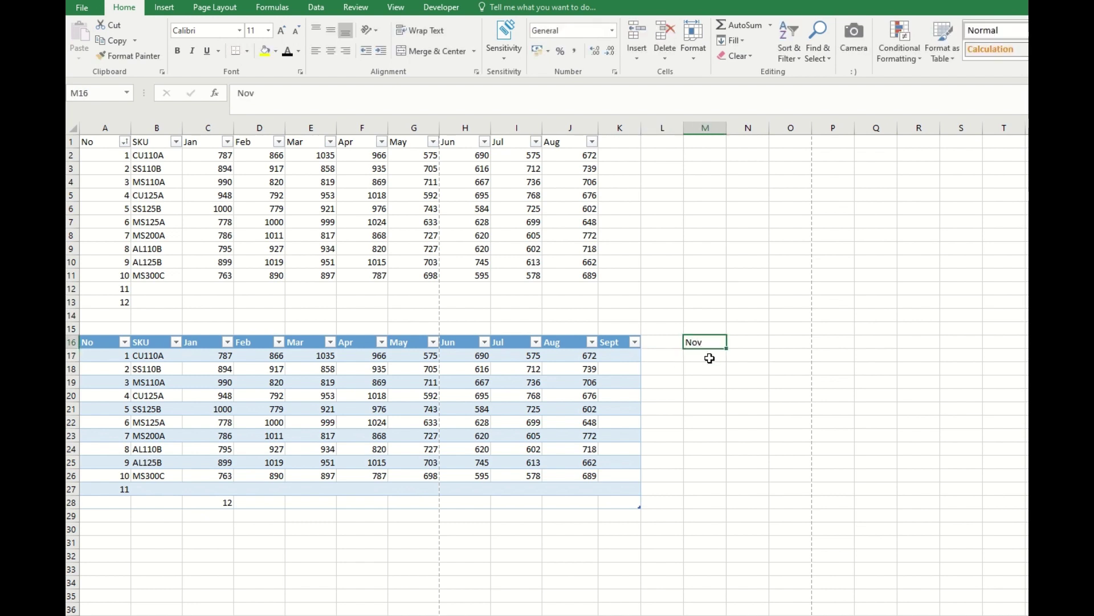
drag(710, 358, 707, 499)
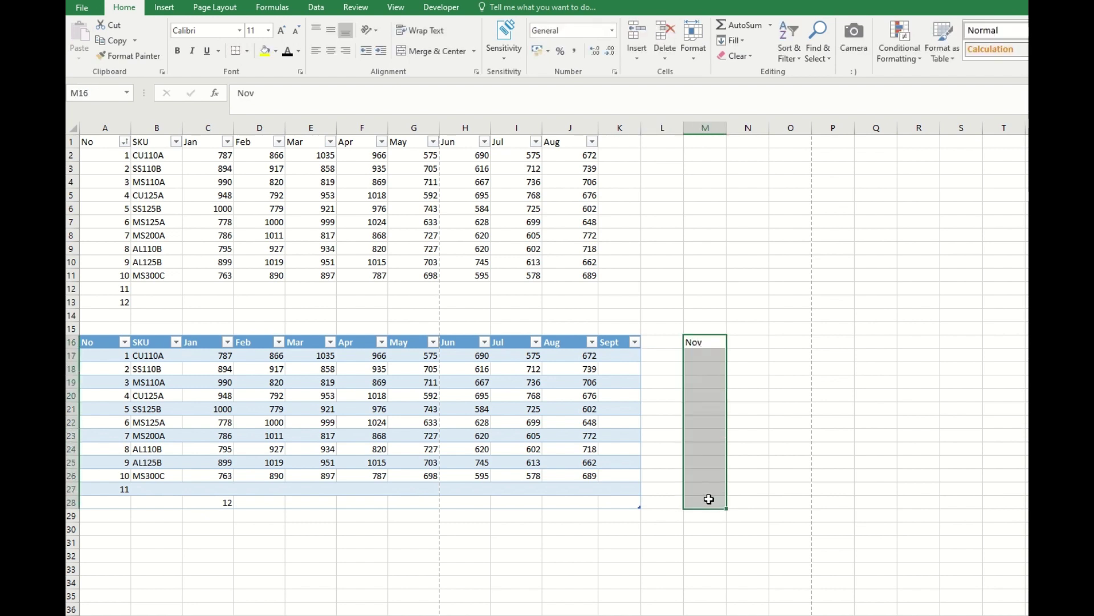
click(655, 417)
click(695, 341)
click(652, 382)
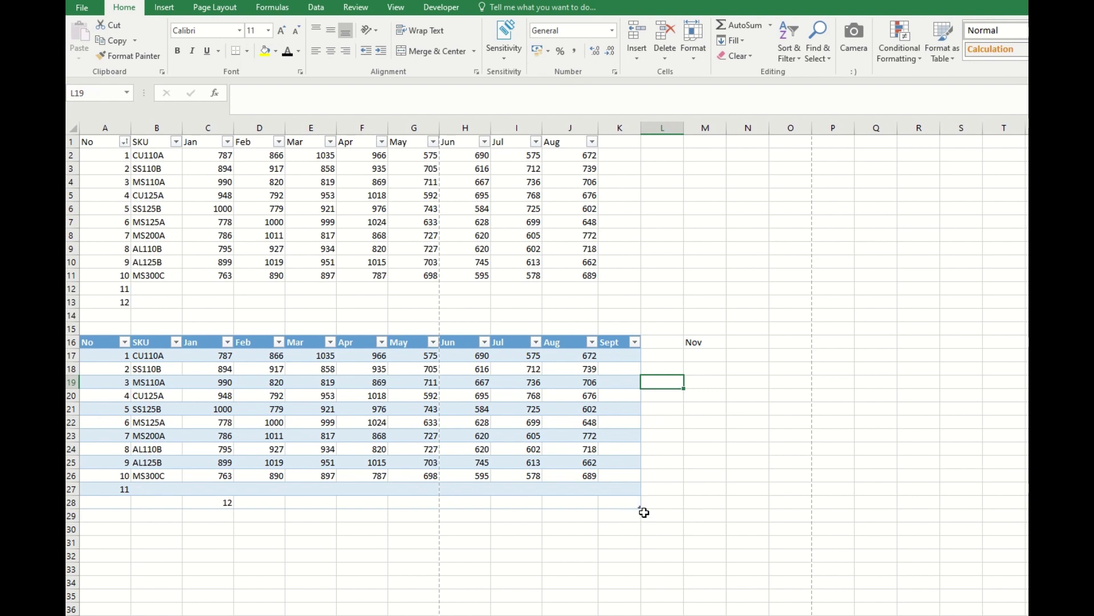
Resize the table to extend through column M so it includes the Nov header, and select the new header in L16.
drag(640, 507, 728, 506)
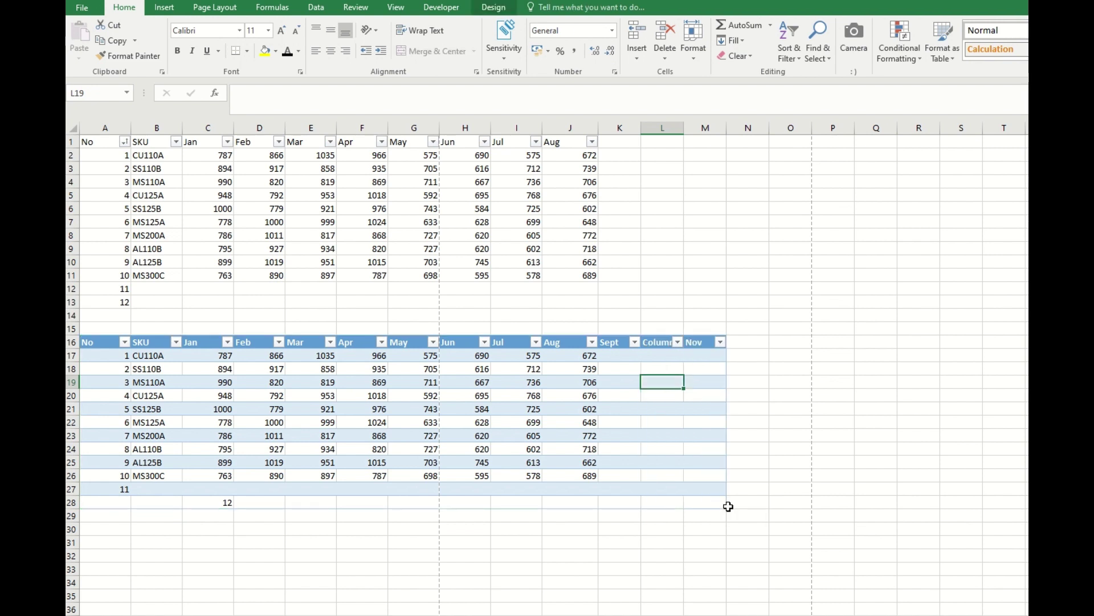
click(705, 488)
click(661, 342)
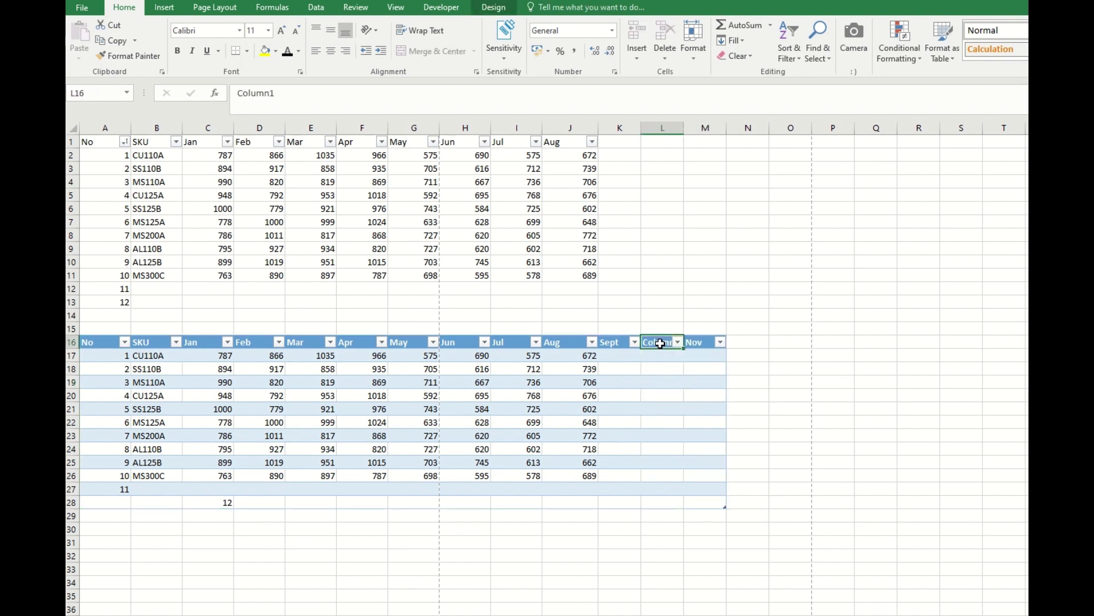
Delete the empty table column between Sept and Nov.
drag(664, 354, 655, 501)
right_click(661, 412)
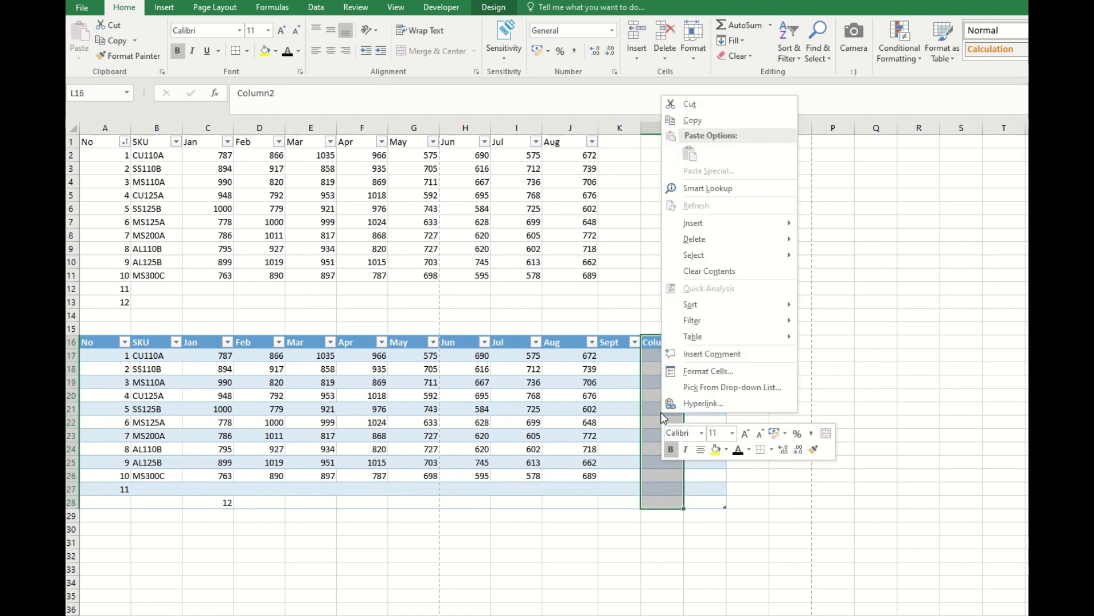
mouse_move(745, 243)
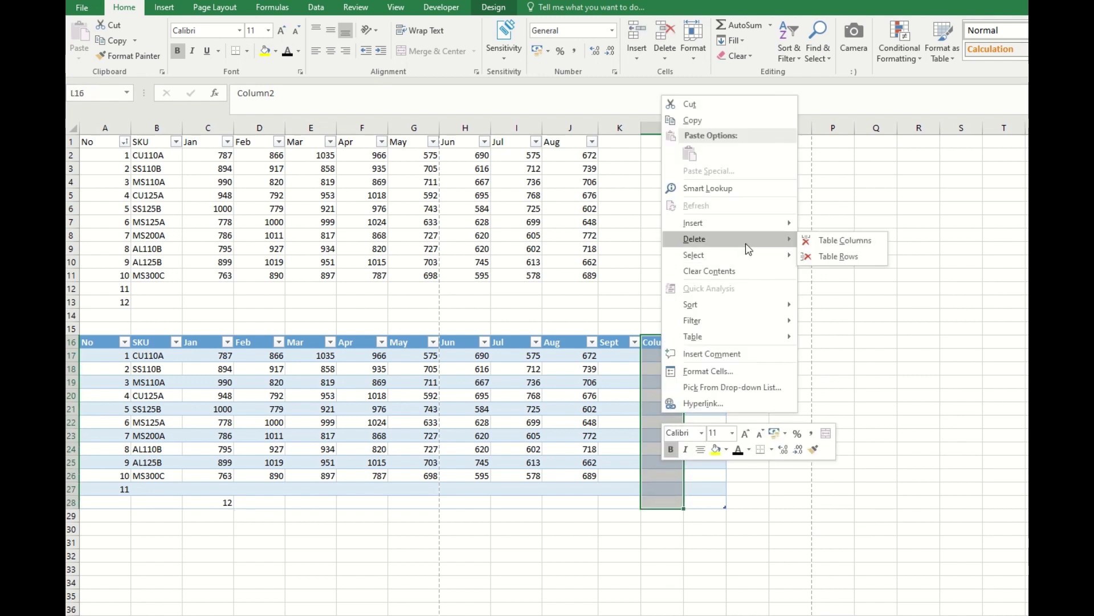
click(836, 242)
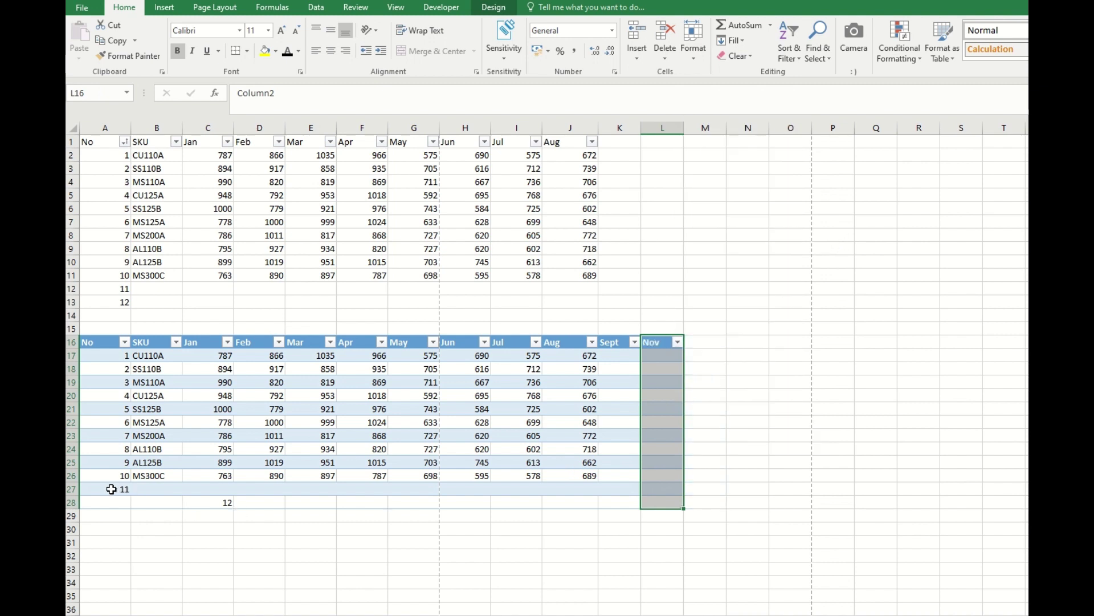
Delete the two added table rows, 27 and 28, from the table.
drag(103, 488, 674, 508)
right_click(643, 505)
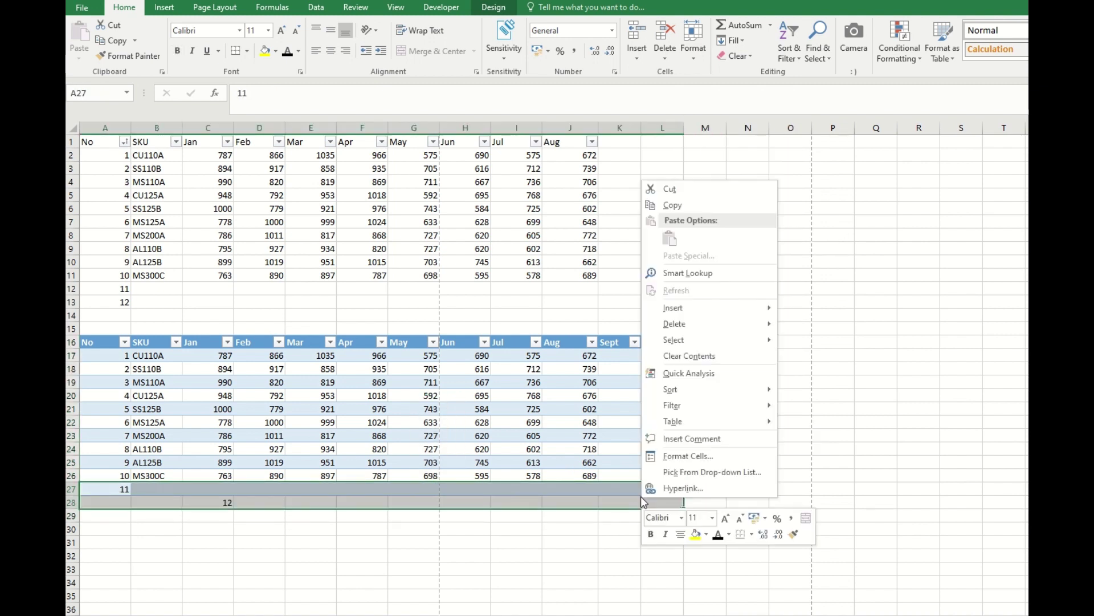
mouse_move(735, 323)
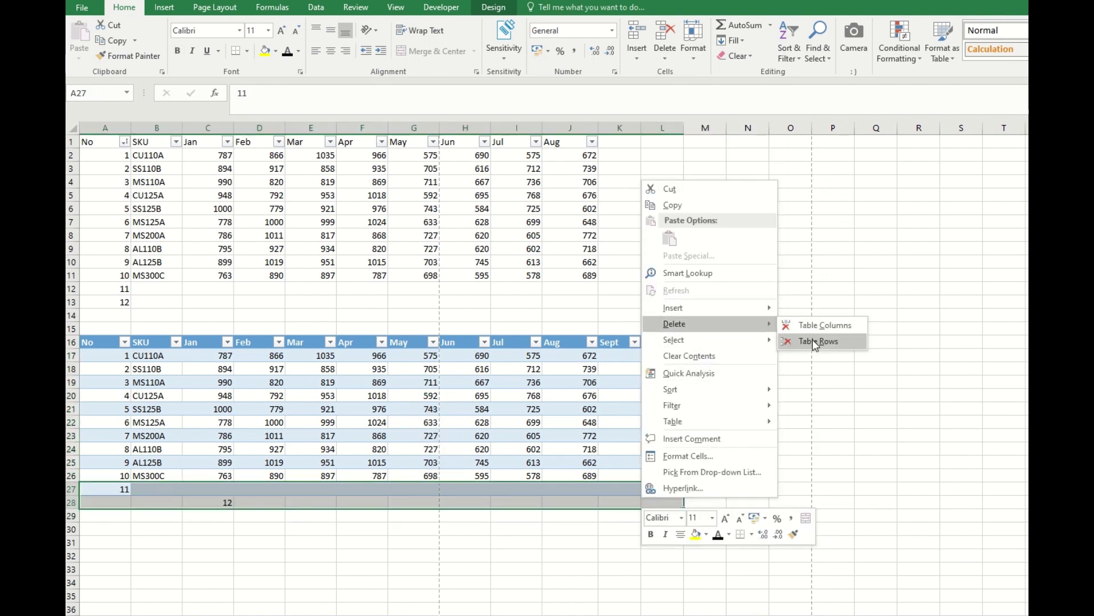
click(804, 340)
click(655, 425)
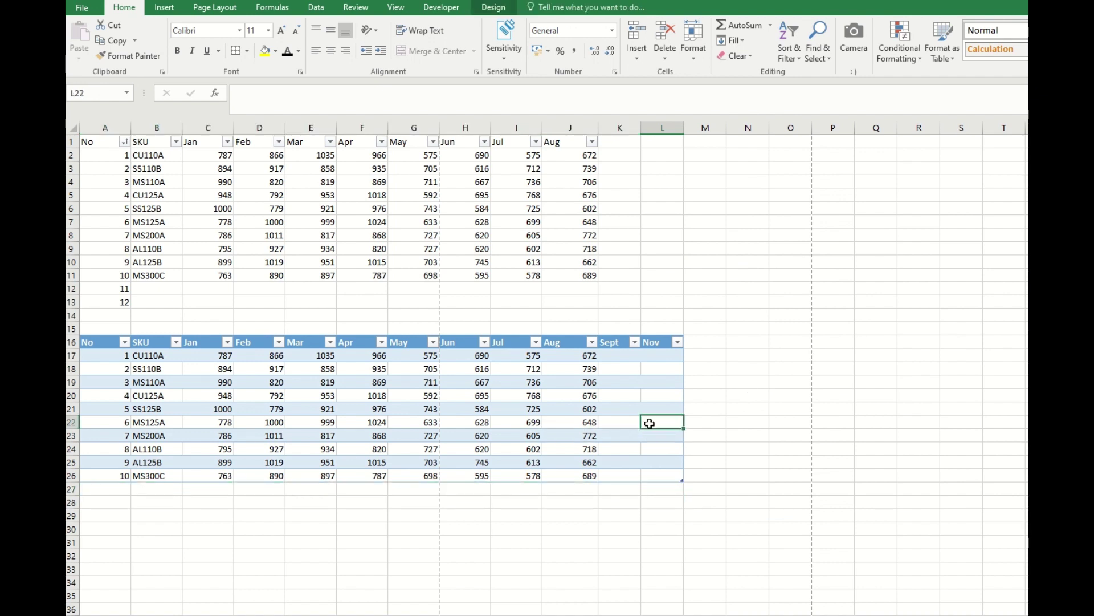
Undo the table additions and deletions until the table again ends at the Aug column and row 26.
key(ctrl+z)
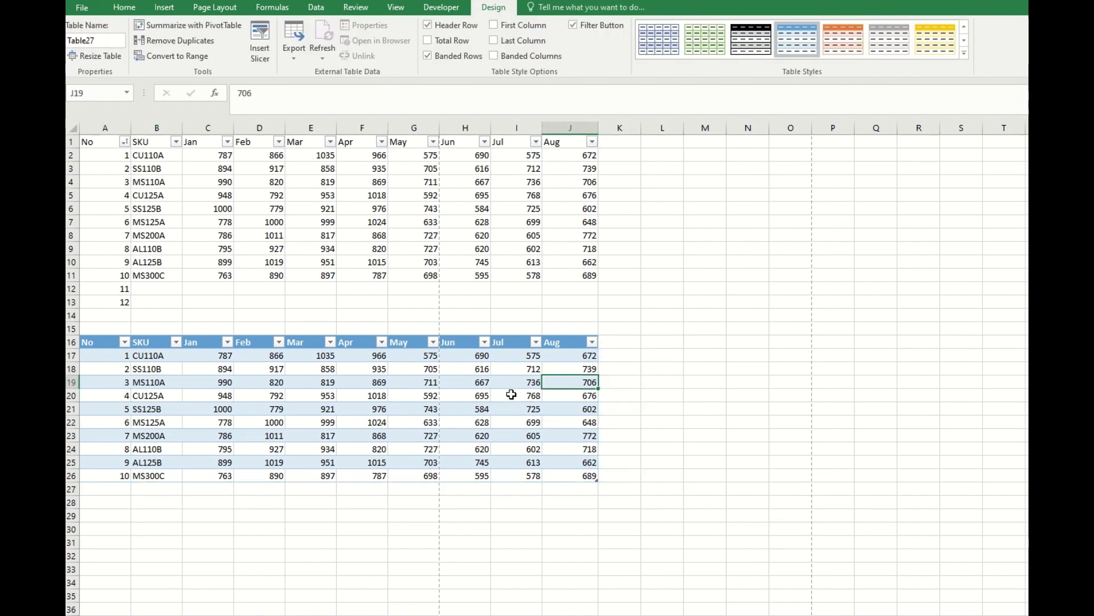
Turn on the total row for the table.
click(513, 406)
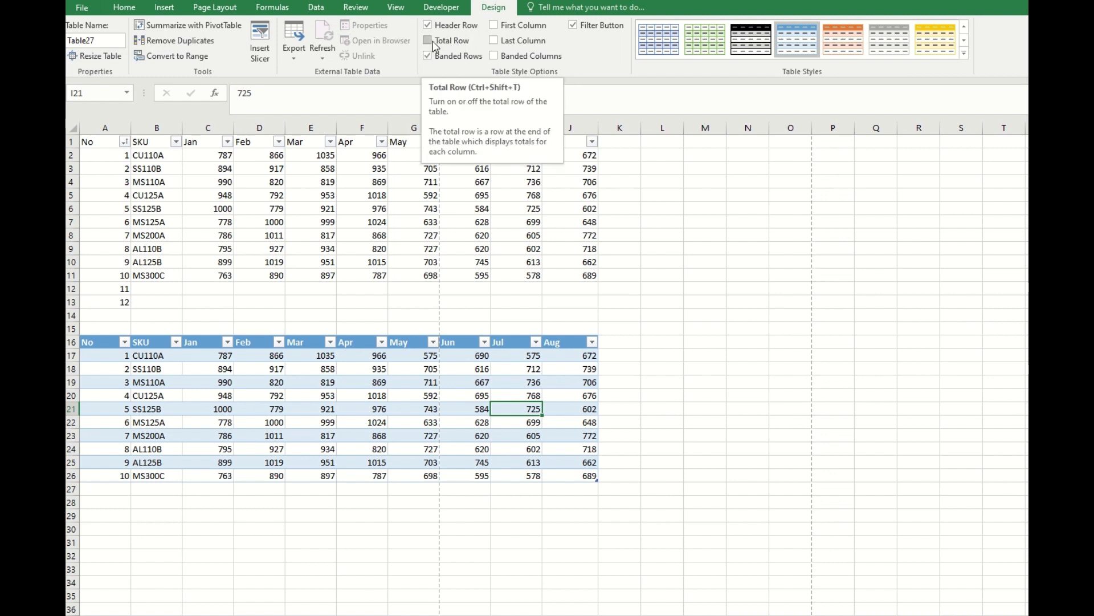
click(459, 44)
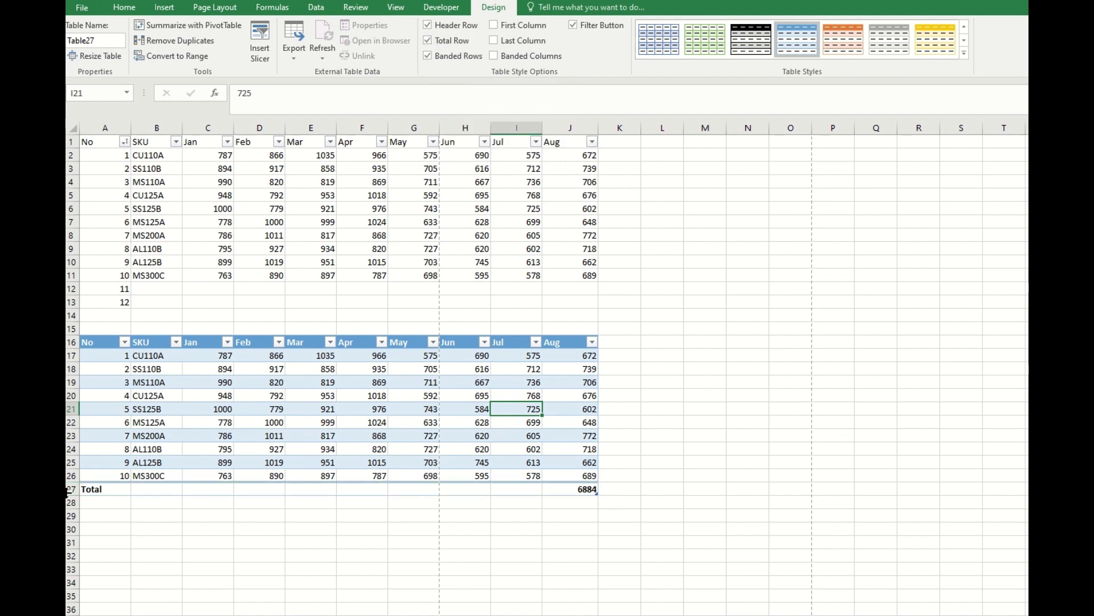
drag(106, 489, 550, 488)
click(576, 524)
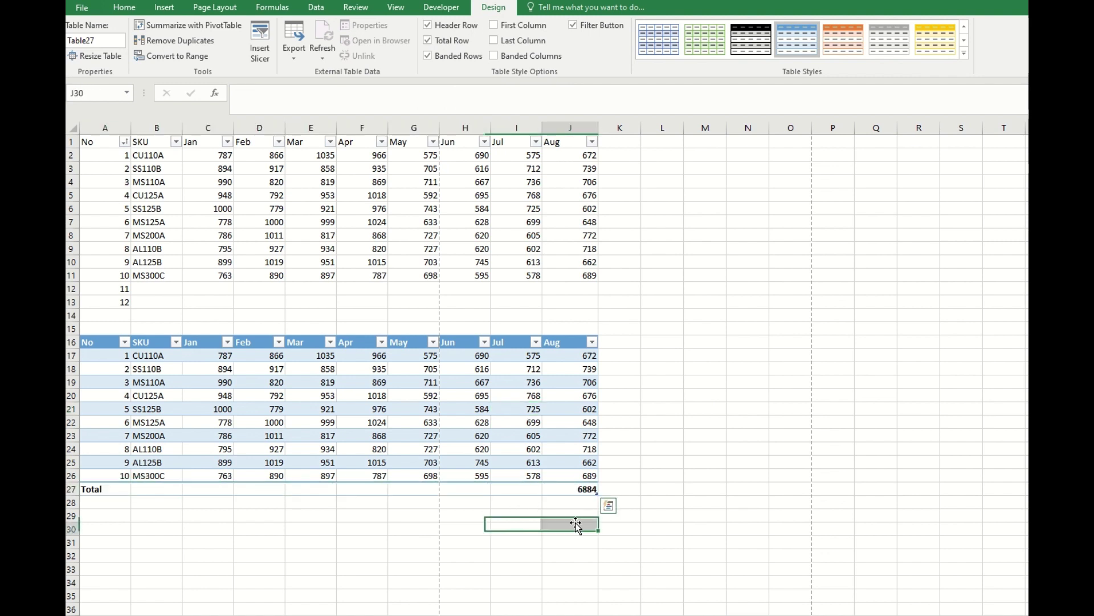
Set the Aug column's total row function to Average.
click(562, 491)
click(605, 491)
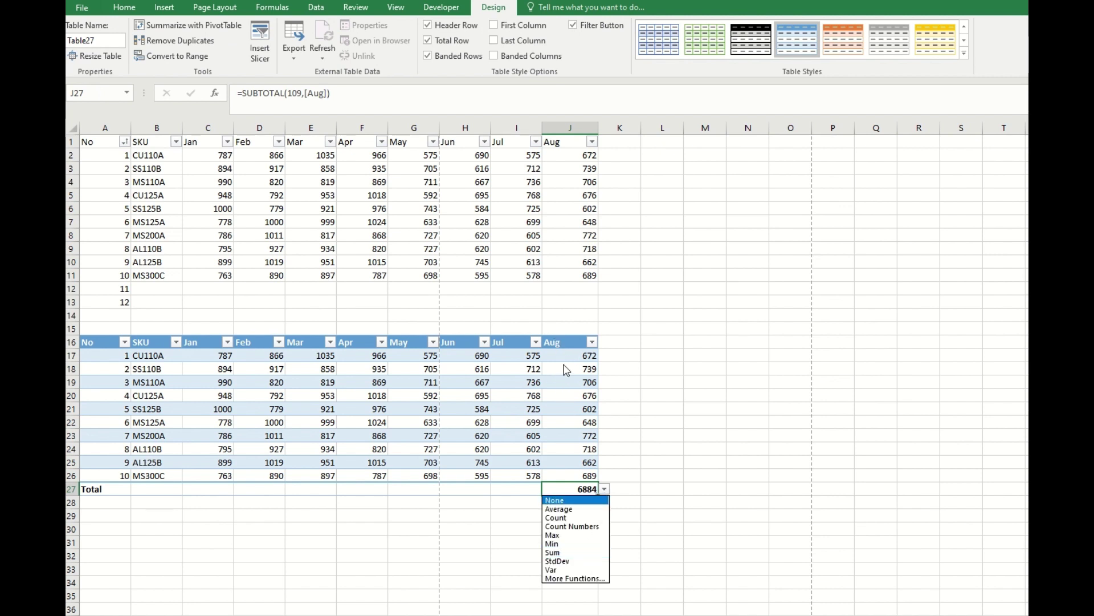
click(560, 509)
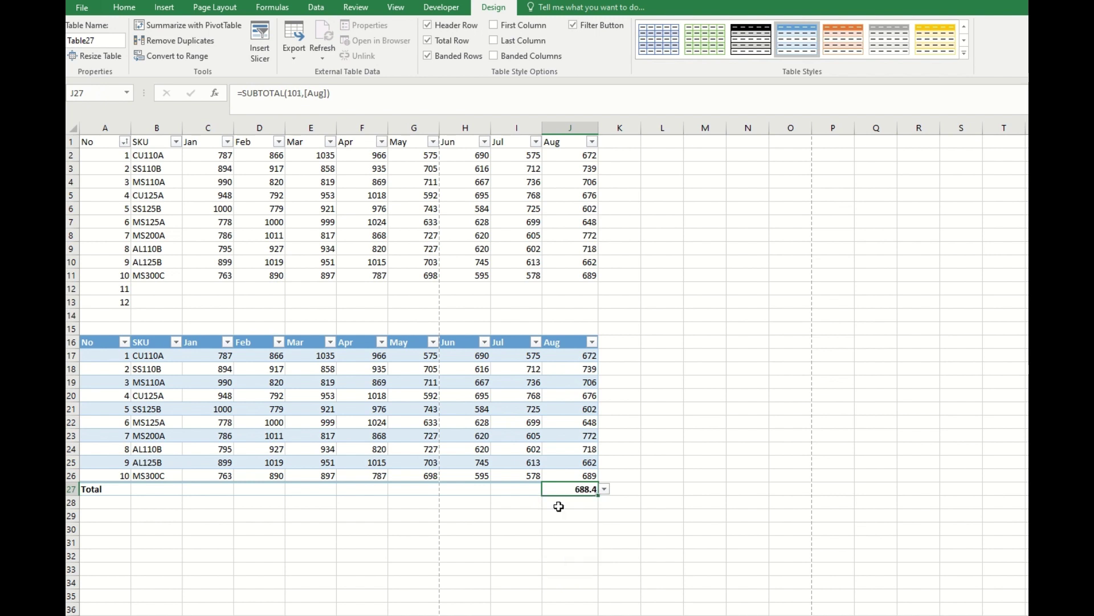
Set the Apr column's total row function to Min and select the Apr values to check it.
click(363, 499)
click(371, 488)
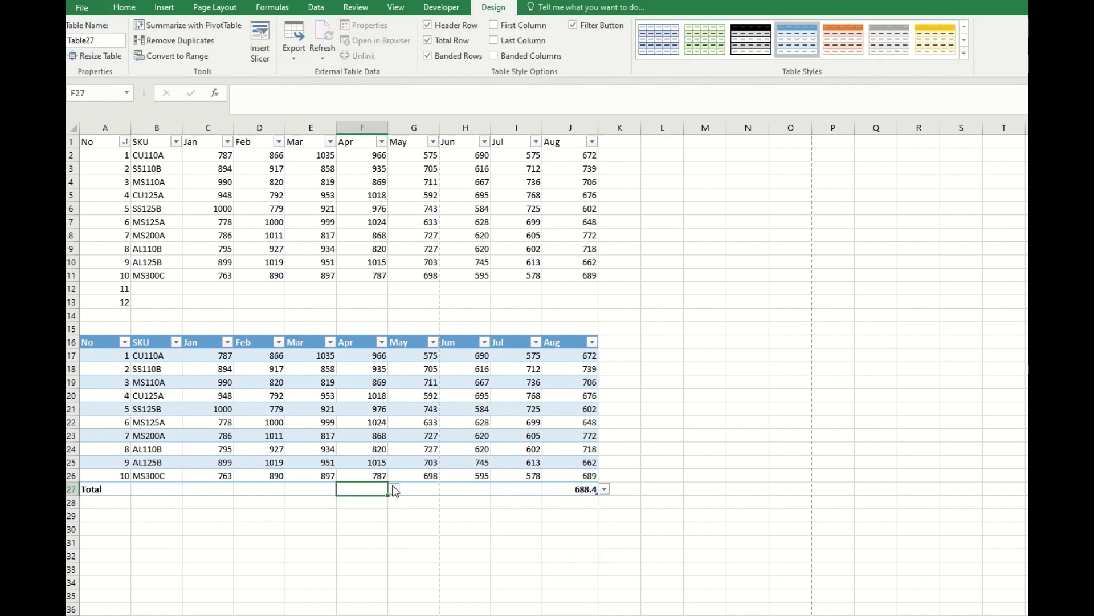
click(394, 489)
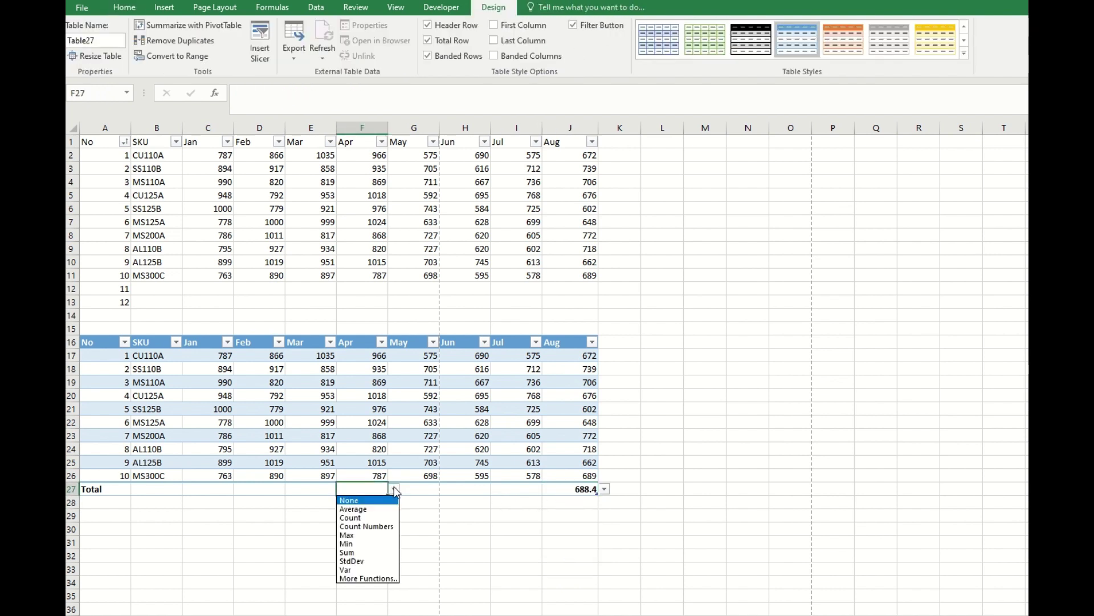
click(381, 544)
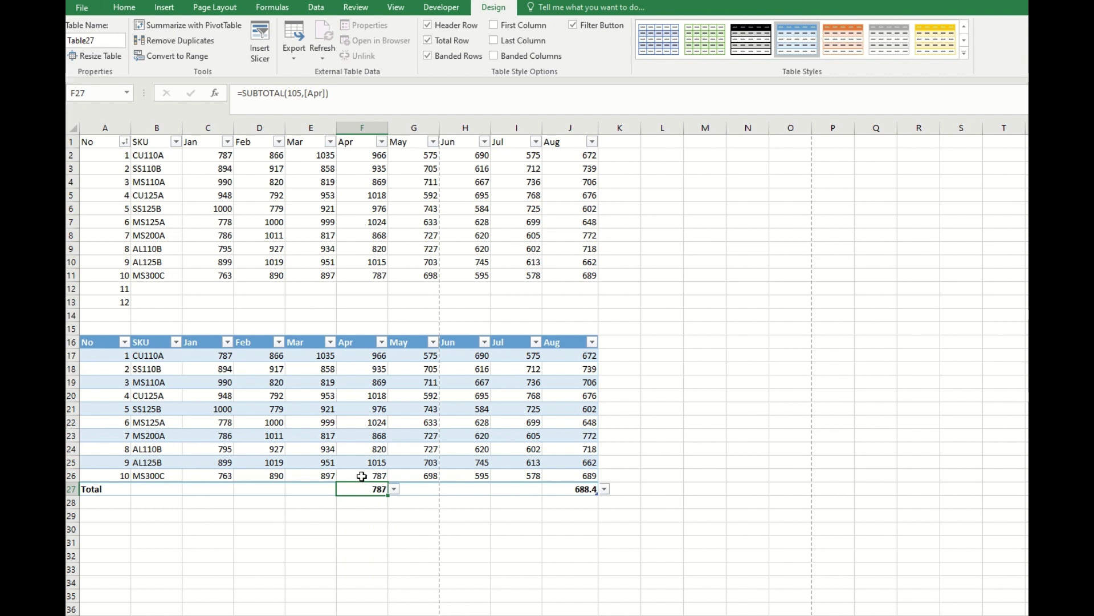
drag(361, 476, 360, 358)
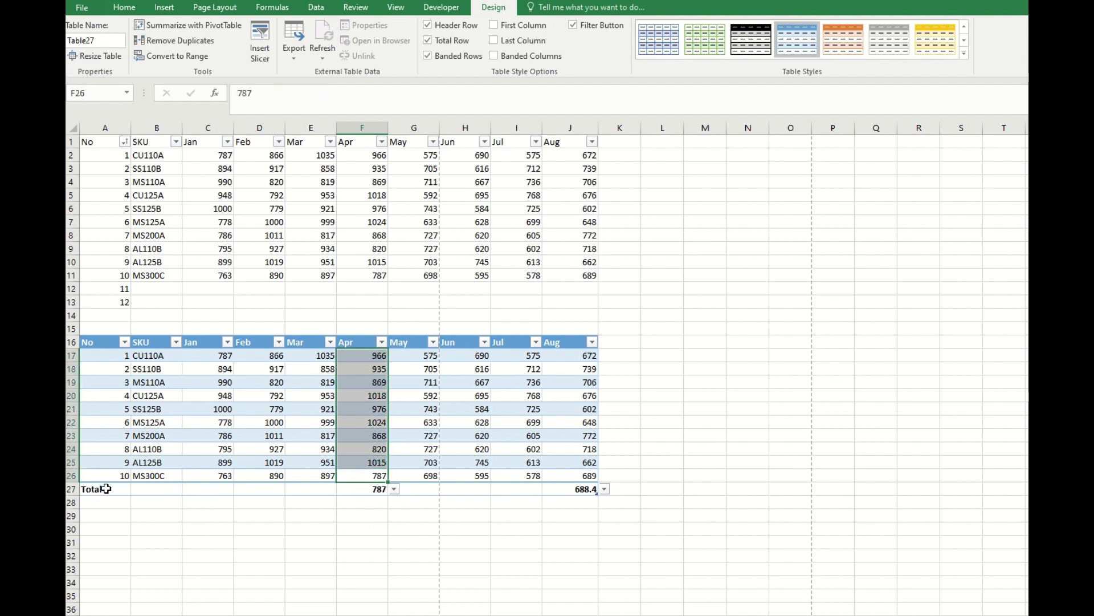
Insert a row above the total row and enter 11 in A27.
click(72, 488)
right_click(72, 487)
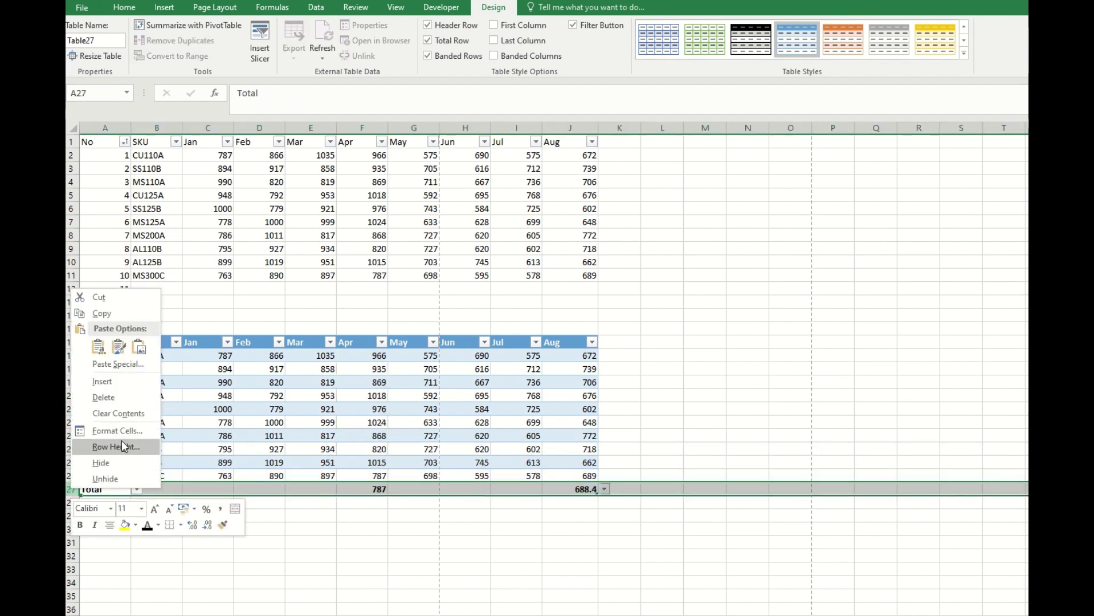
click(144, 381)
click(122, 489)
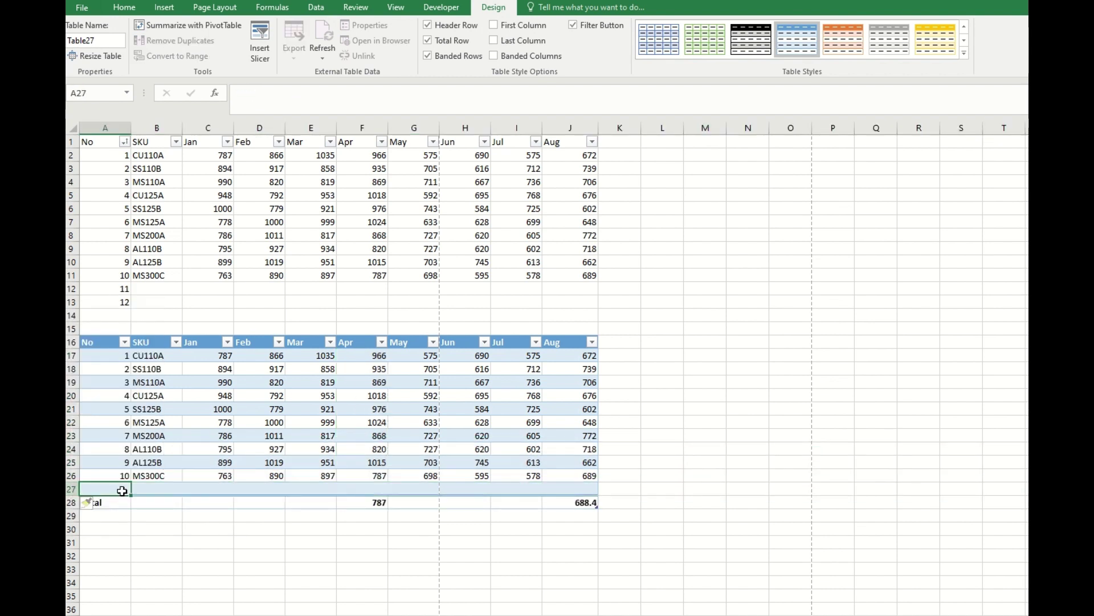
text(11)
click(177, 511)
Set the No column's total row function to Max and compare it with the entry in A27.
click(121, 502)
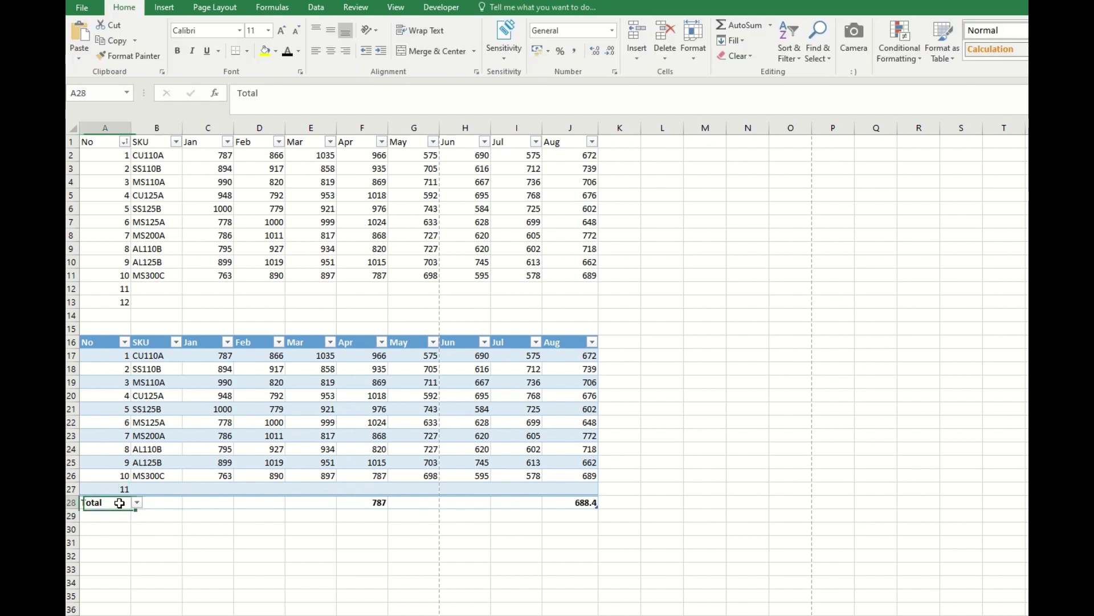
click(137, 502)
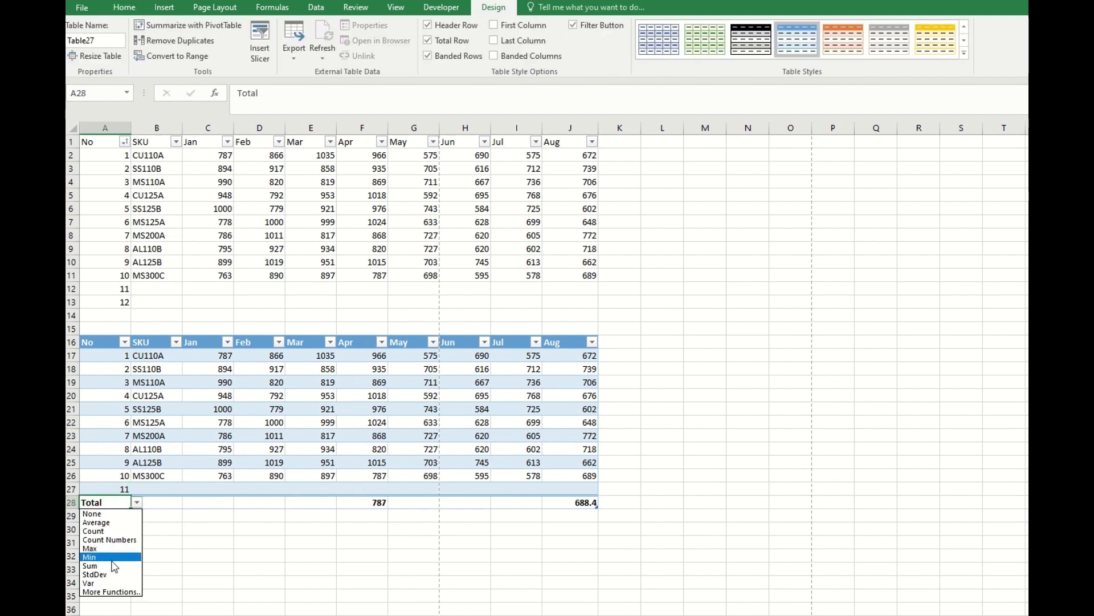
click(117, 549)
click(113, 488)
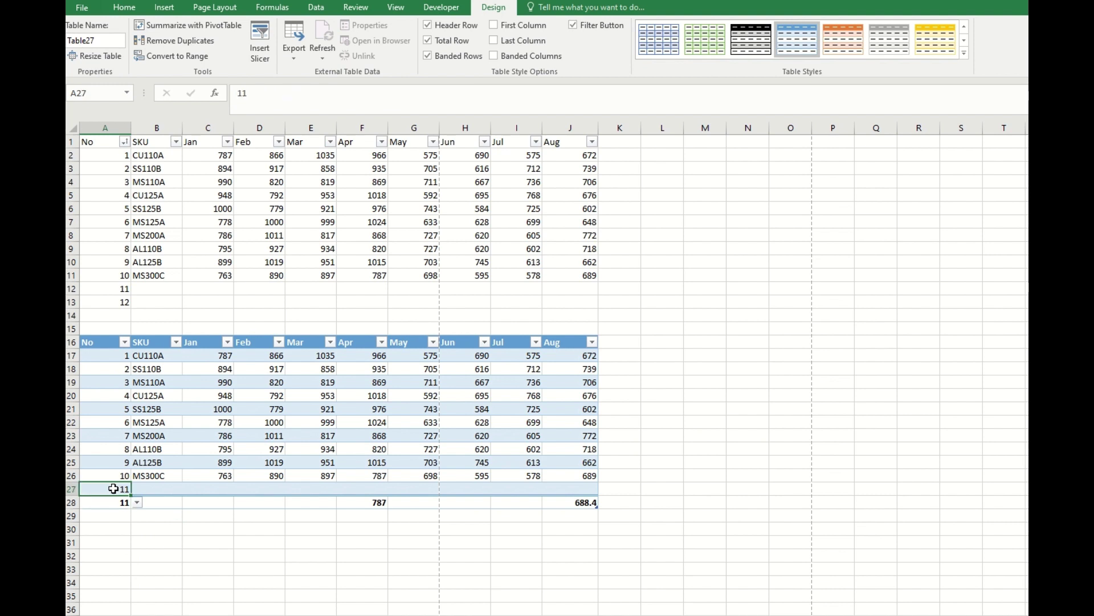
click(117, 504)
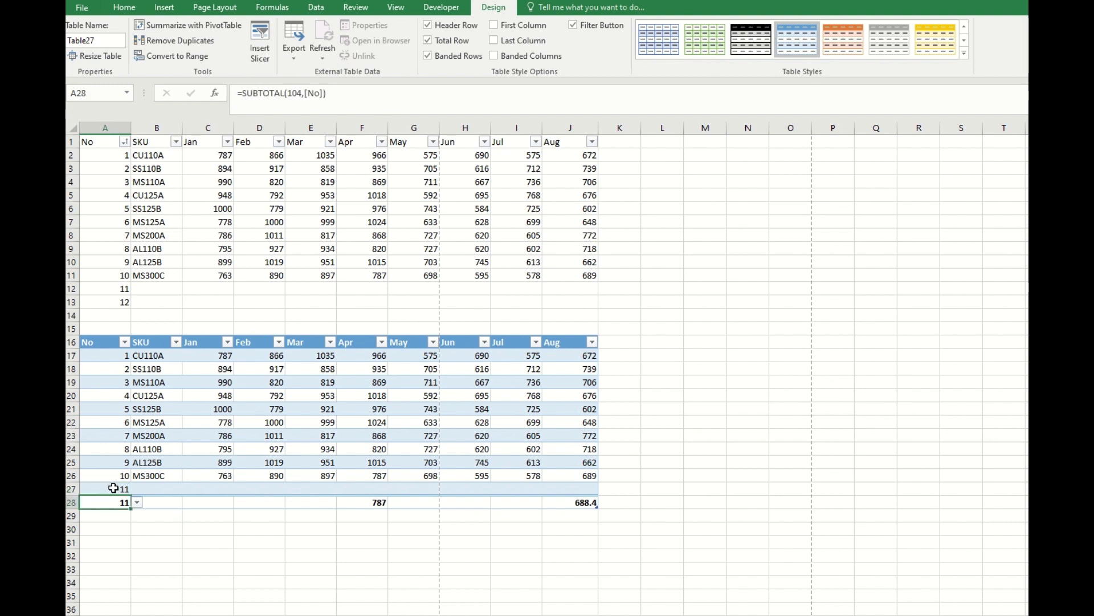
Insert another table row at row 27 and enter 12 in A27.
click(69, 488)
right_click(68, 488)
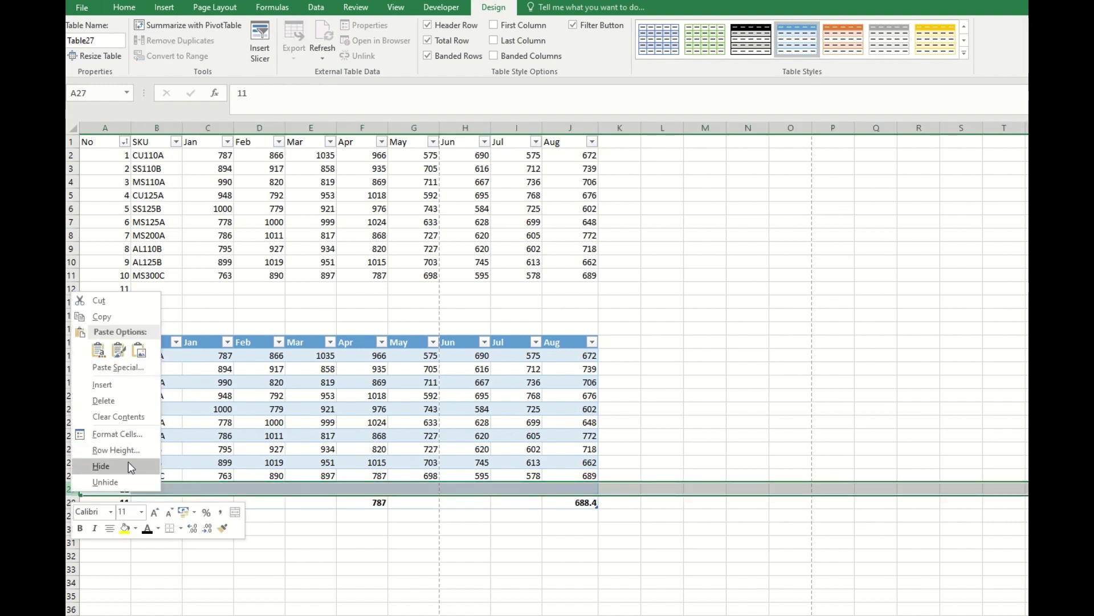
click(144, 388)
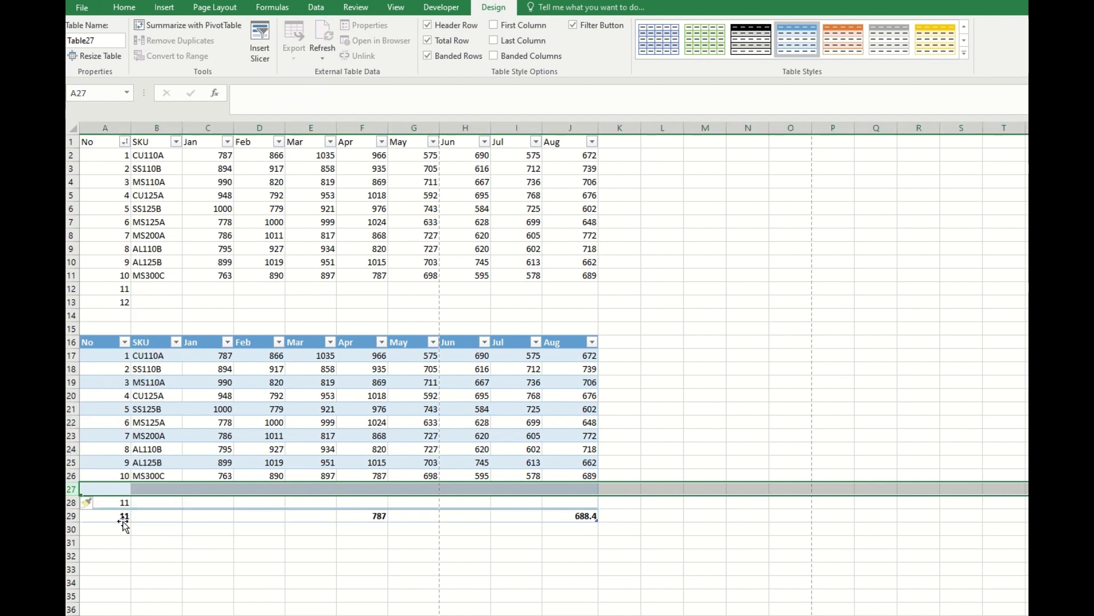
click(123, 521)
click(118, 490)
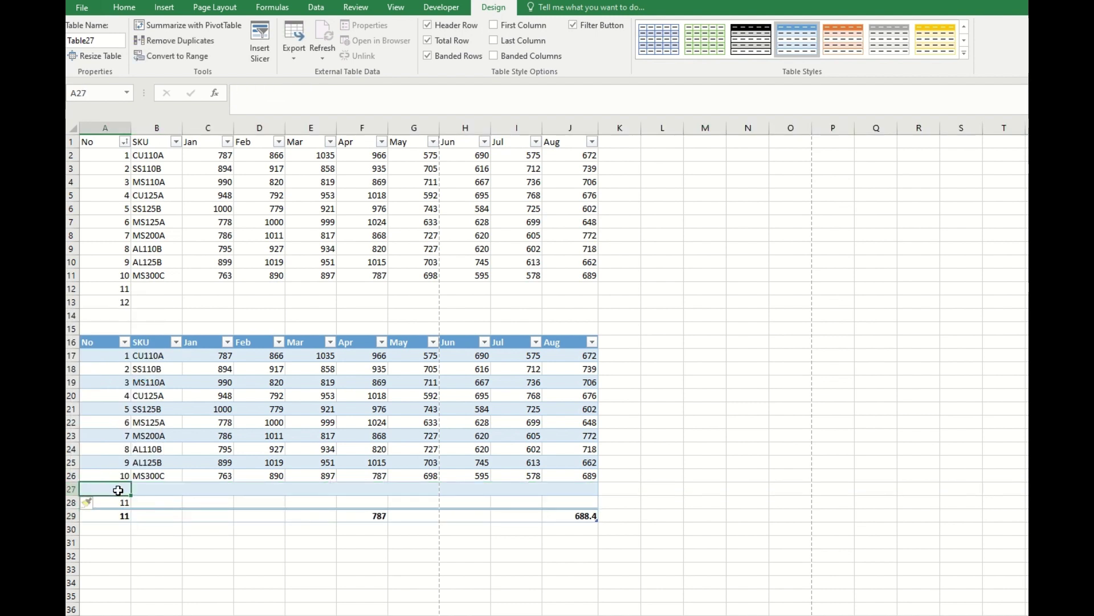
text(12)
click(194, 555)
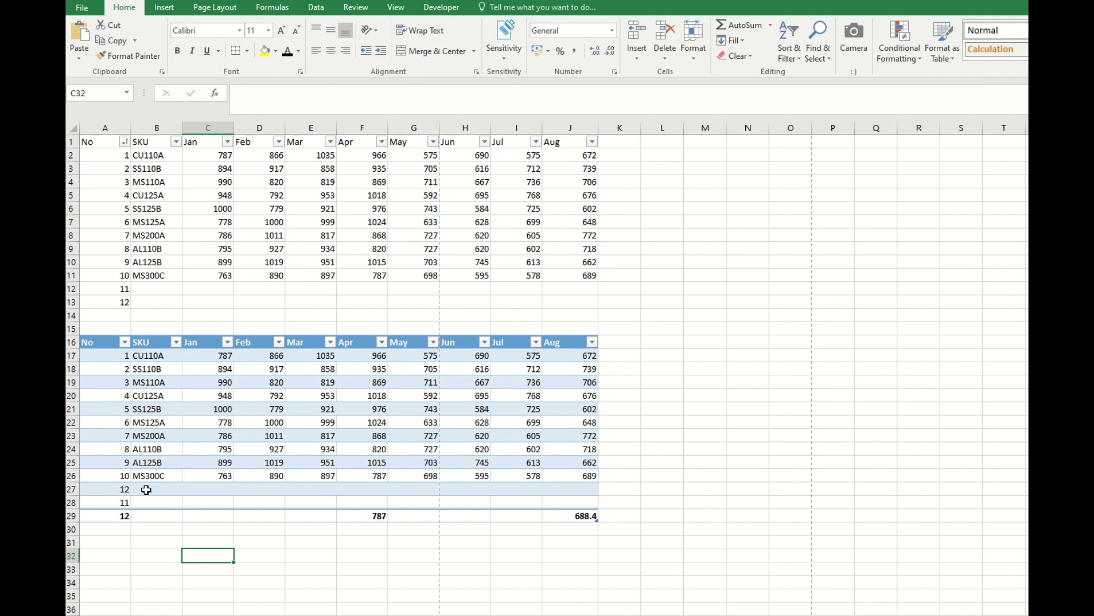
Enter 12 in the Apr column at F27 and check the Apr minimum in the total row.
click(376, 489)
text(12)
click(364, 540)
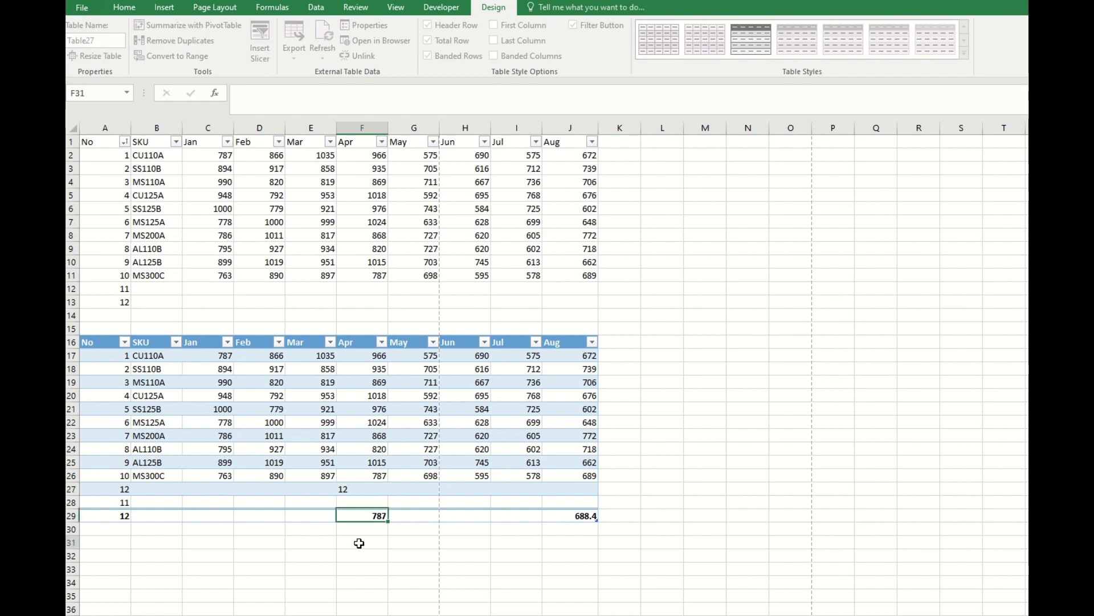
click(363, 516)
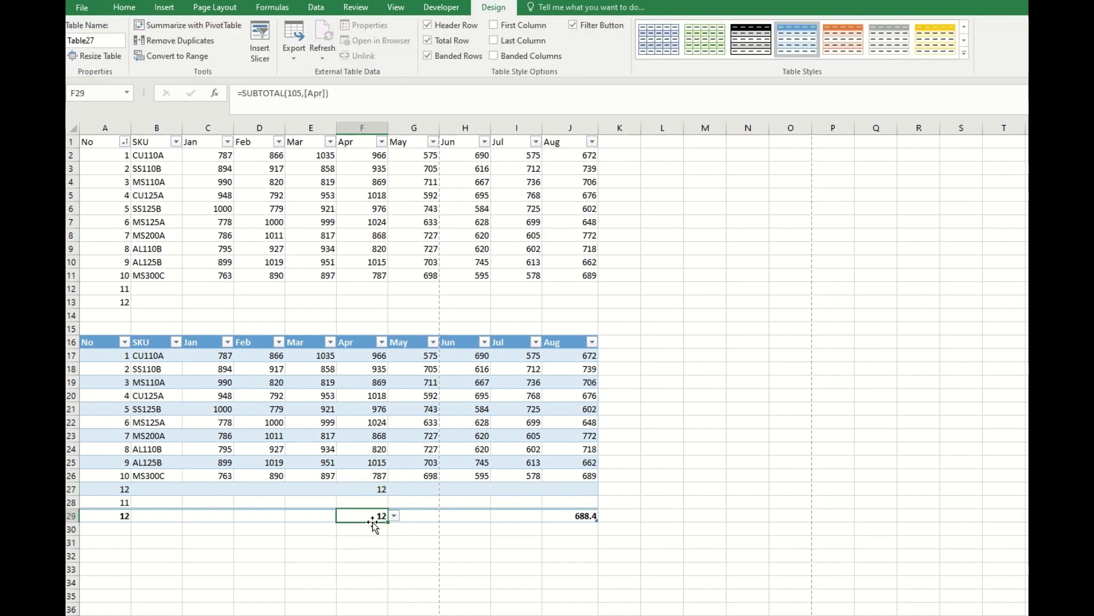
Choose the SUMIF function for the May column's total row cell, G29.
click(432, 516)
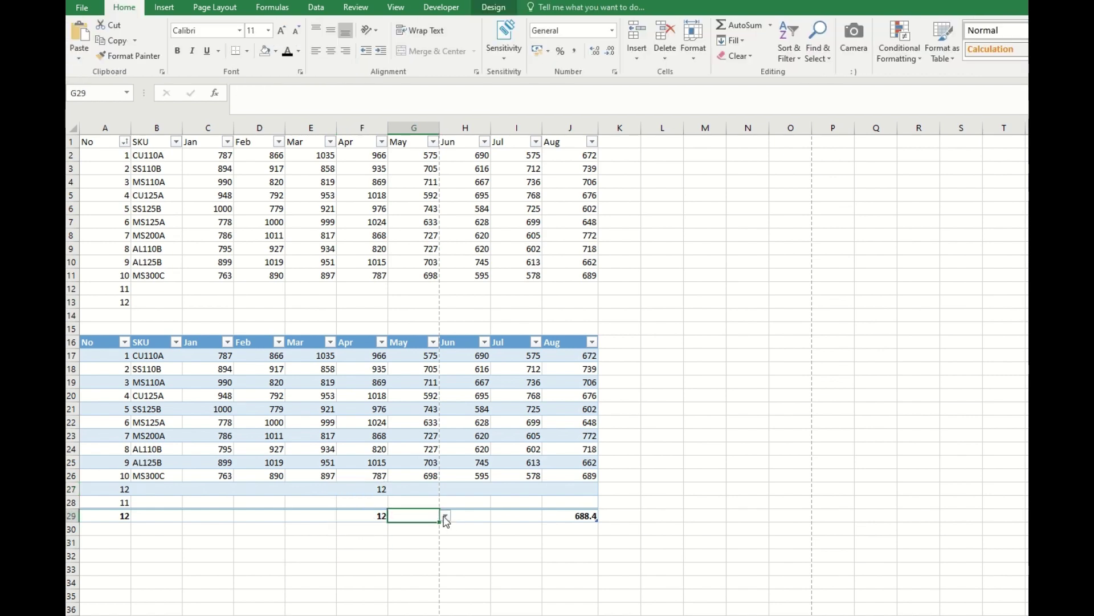
click(445, 515)
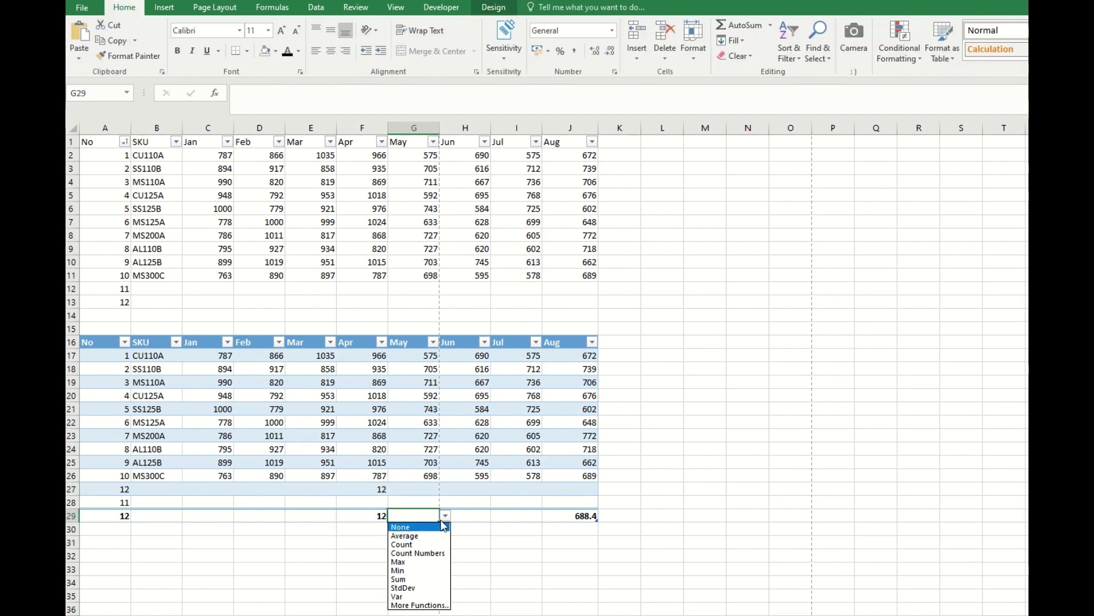
click(423, 605)
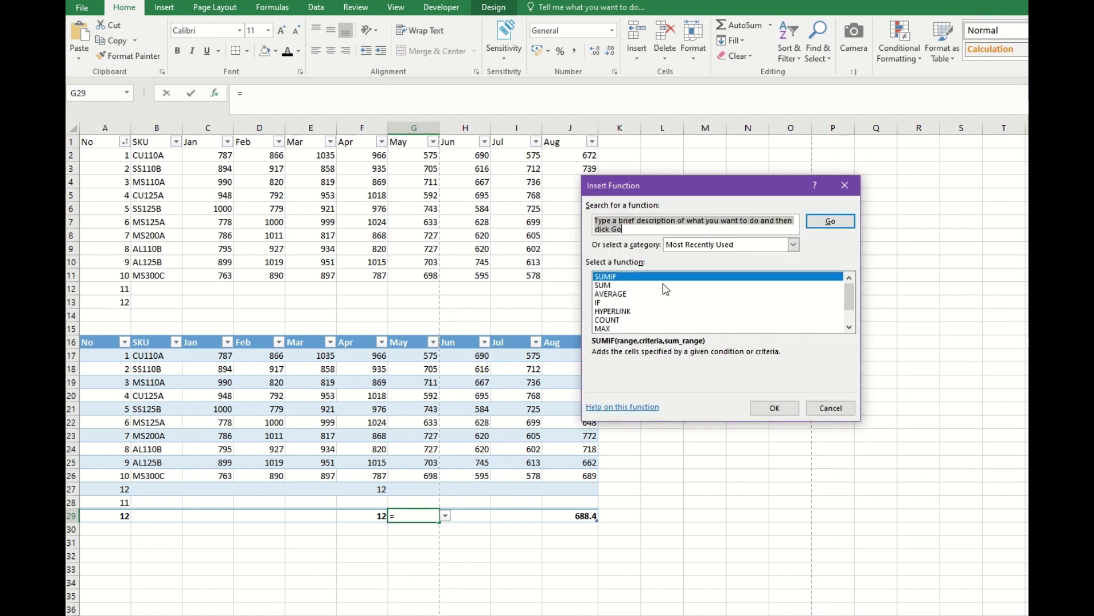
mouse_move(849, 300)
mouse_down()
mouse_move(851, 314)
mouse_move(860, 293)
mouse_up()
click(773, 409)
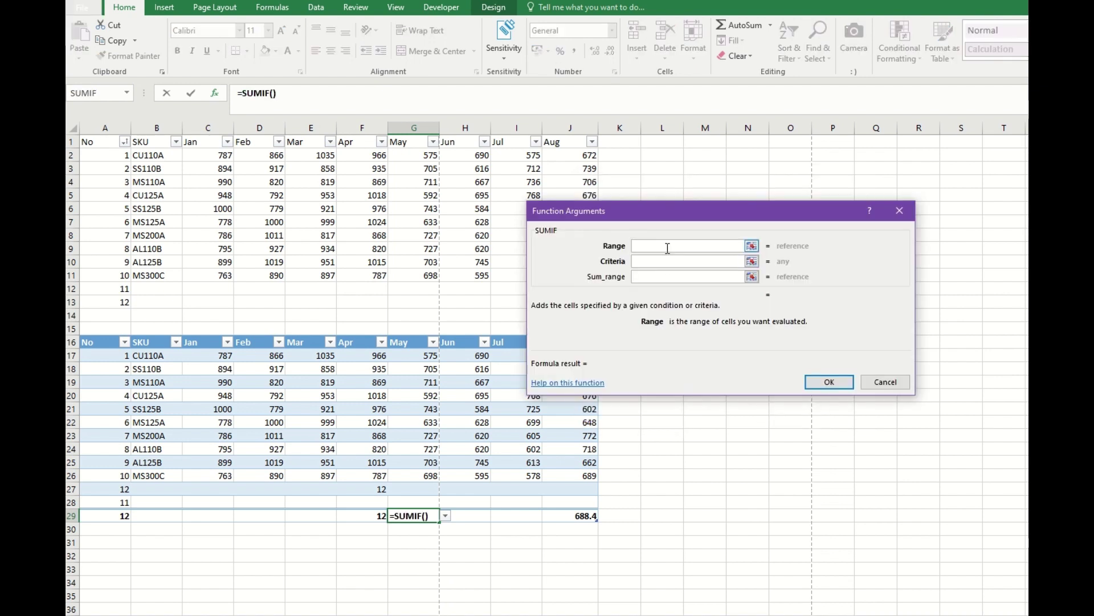
Fill in the SUMIF arguments for G29 with range G17:G26, criteria >700 and sum range G17:G26.
drag(414, 356, 399, 474)
click(663, 261)
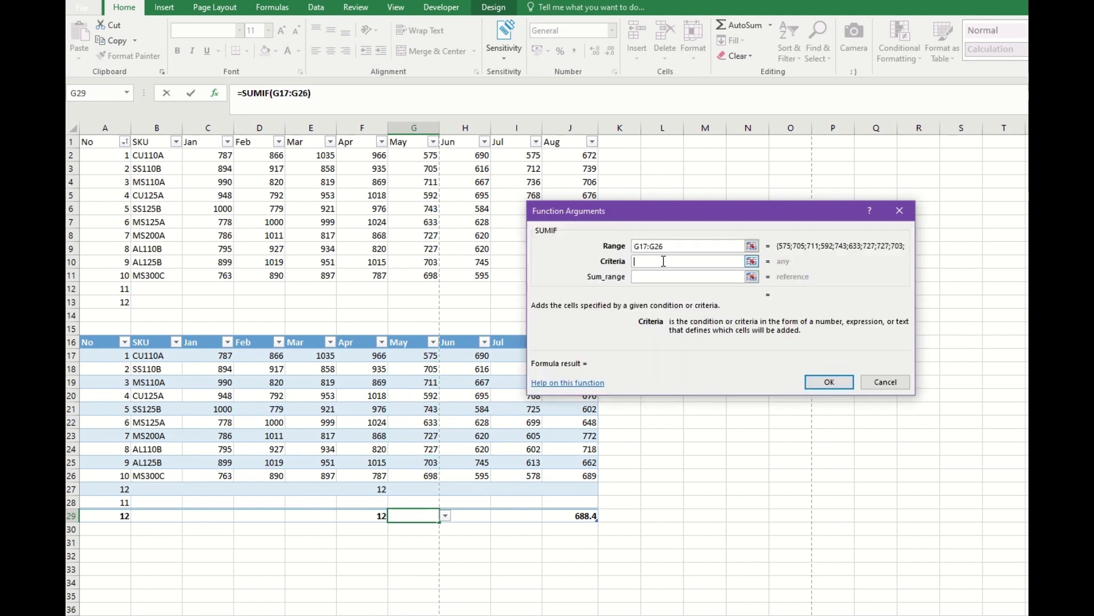
text(.)
key(BackSpace)
text(>700)
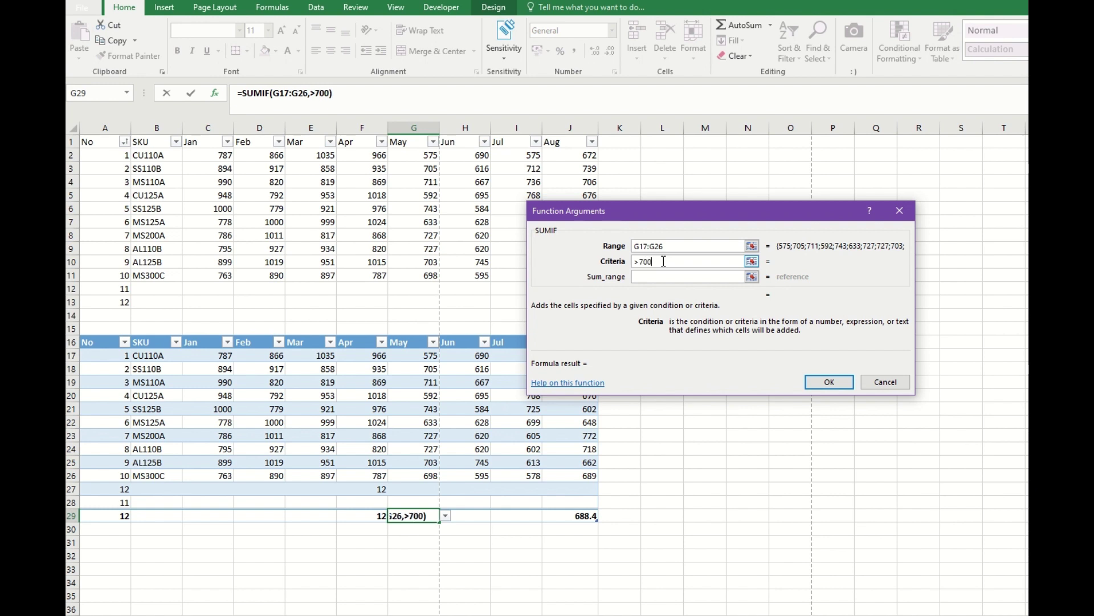
key(Tab)
drag(411, 360, 415, 476)
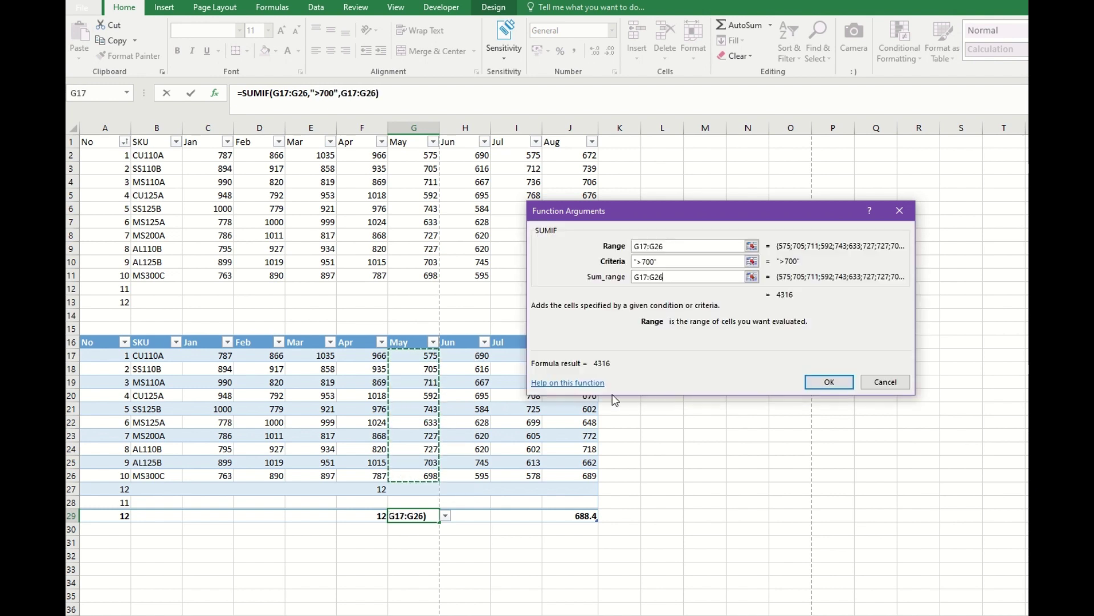
click(827, 381)
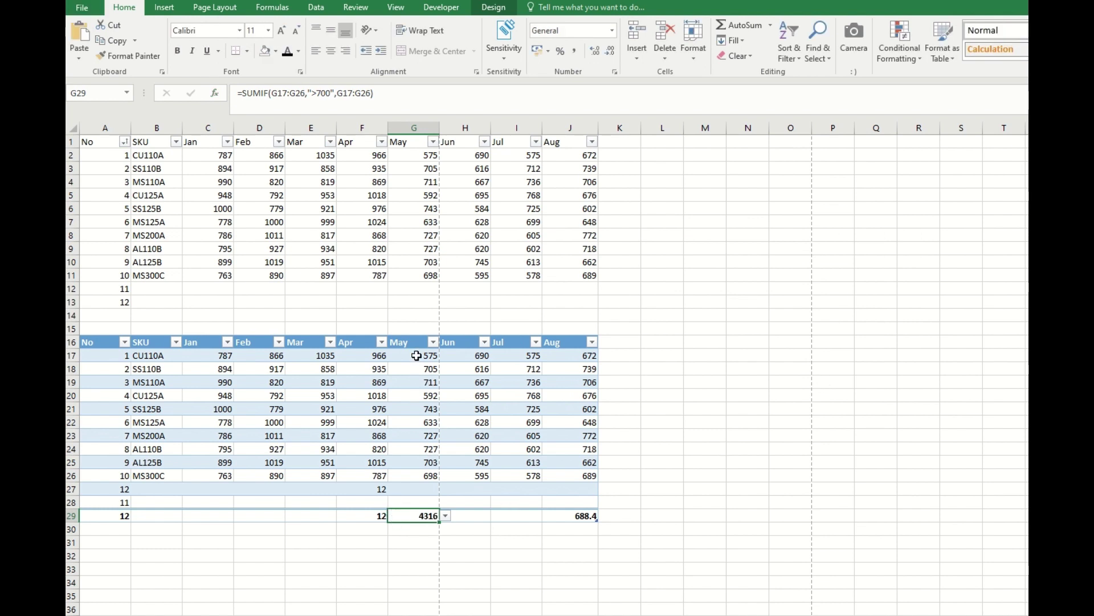
drag(416, 357, 413, 478)
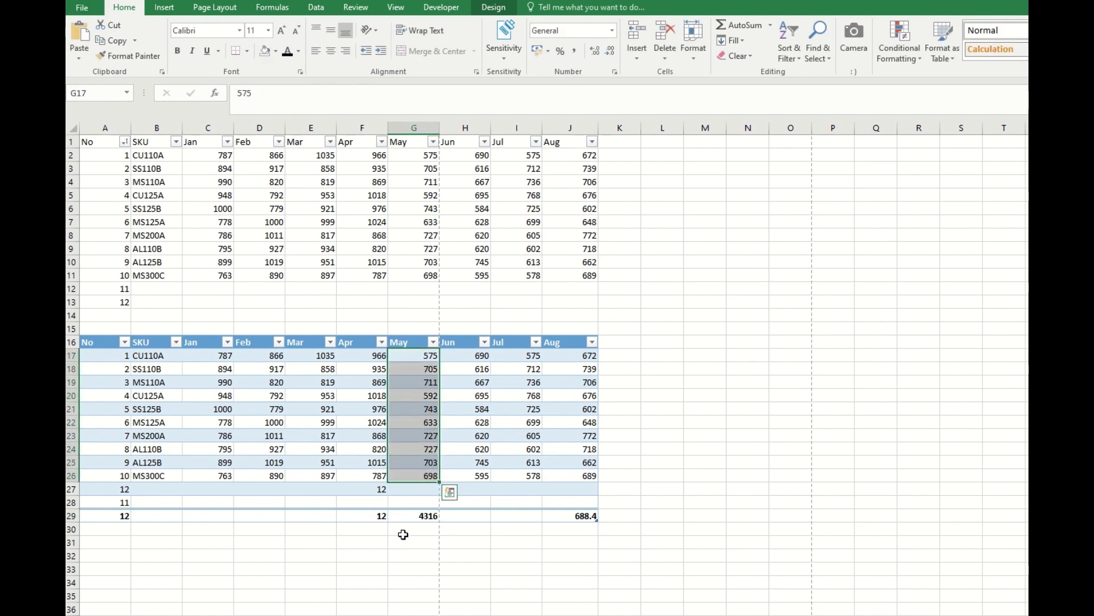
click(415, 516)
click(479, 518)
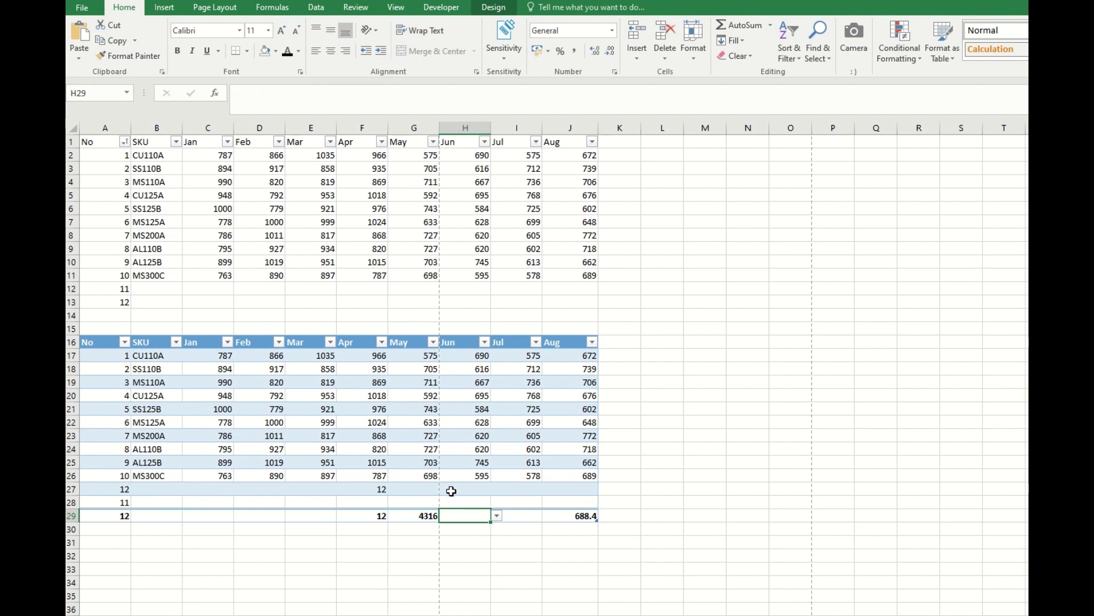
click(267, 249)
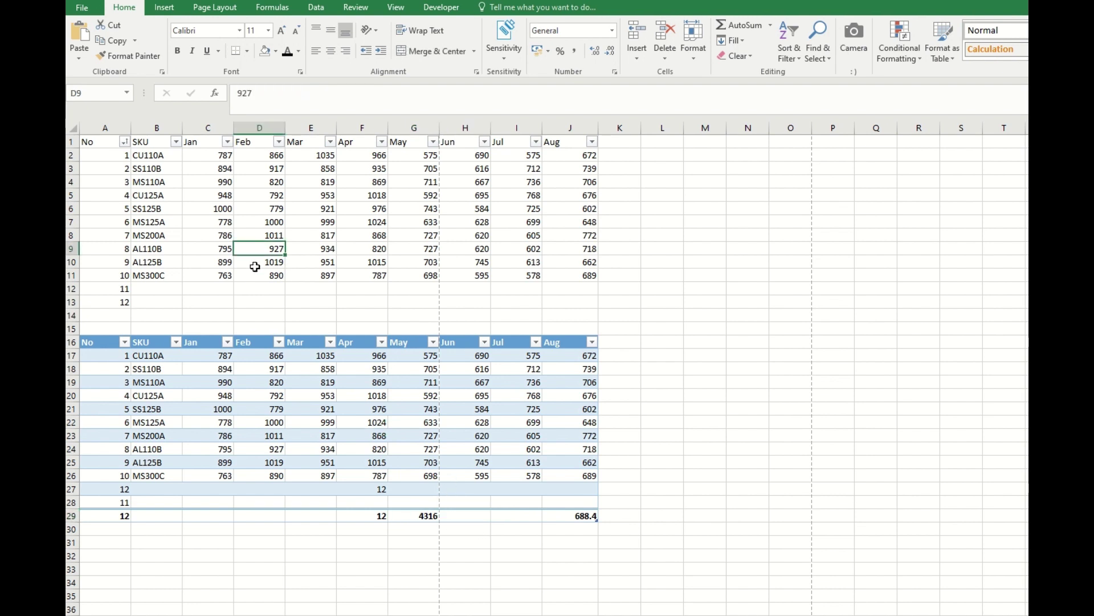
click(156, 285)
click(208, 288)
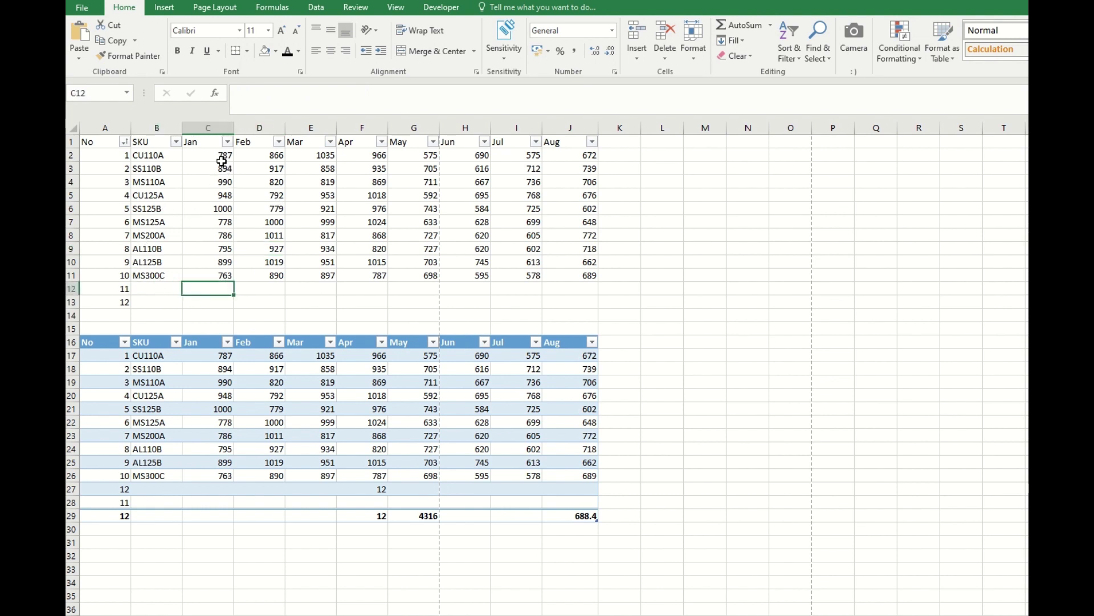
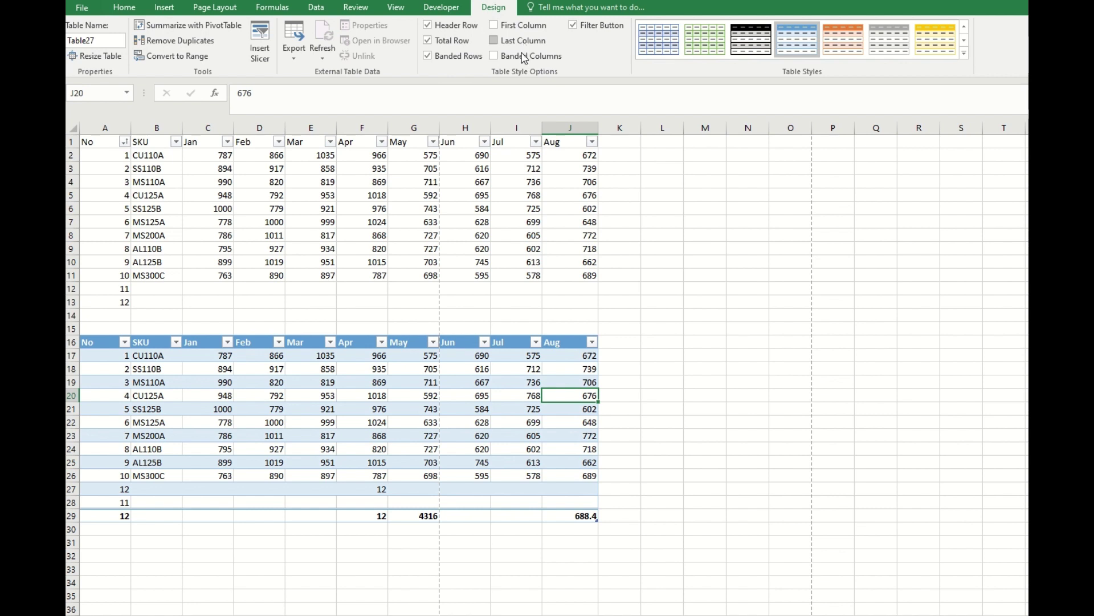
Turn banded columns on for the table and switch them off again.
click(524, 57)
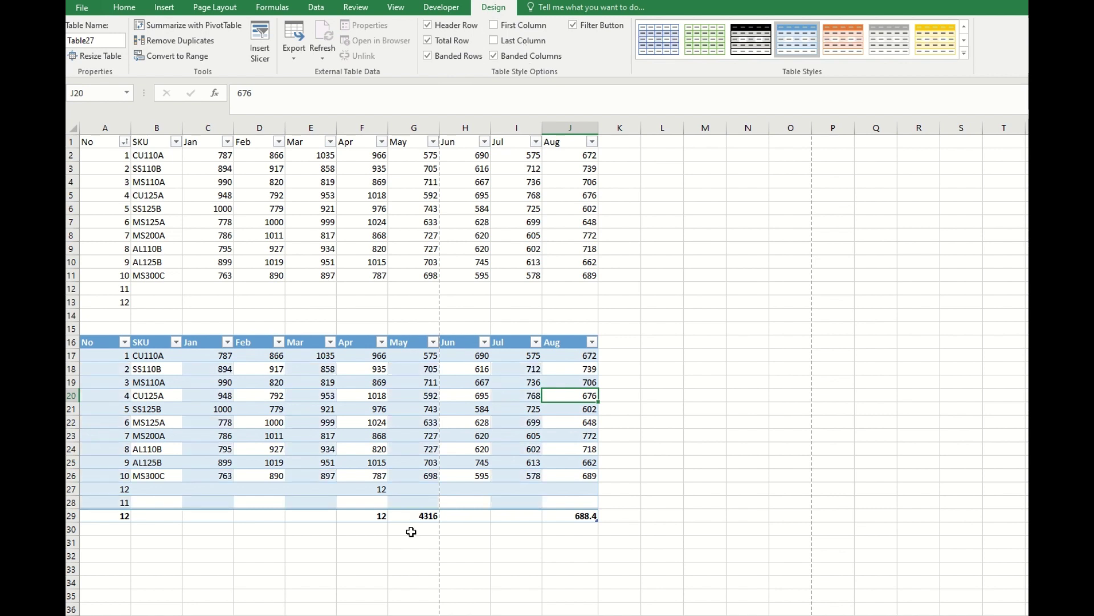
click(523, 57)
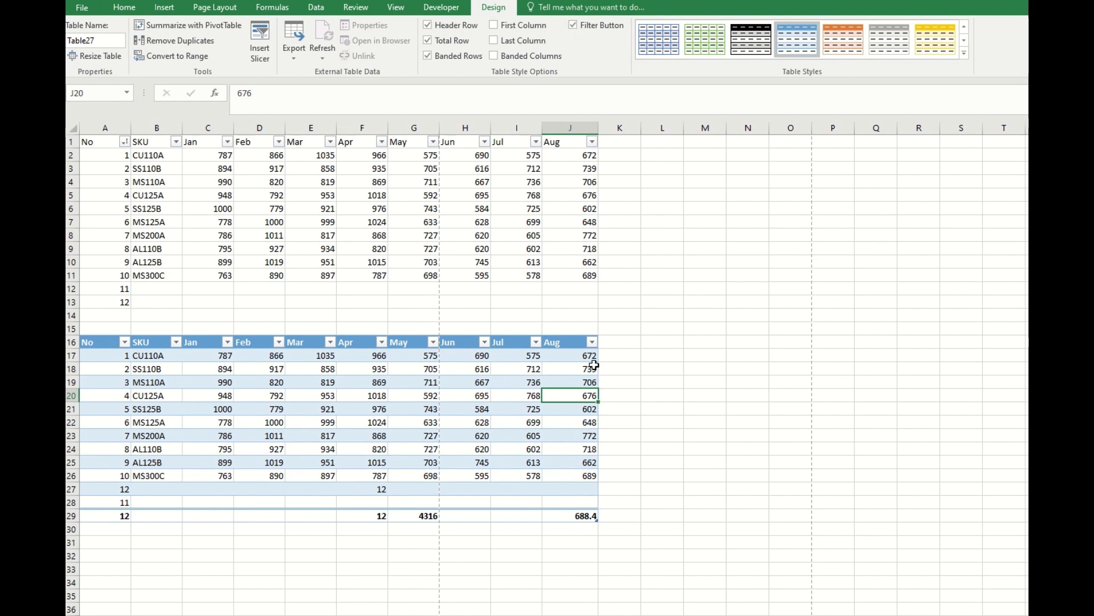
Sort the table by Jan from smallest to largest, and re-sort it by No from smallest to largest.
click(228, 342)
click(209, 359)
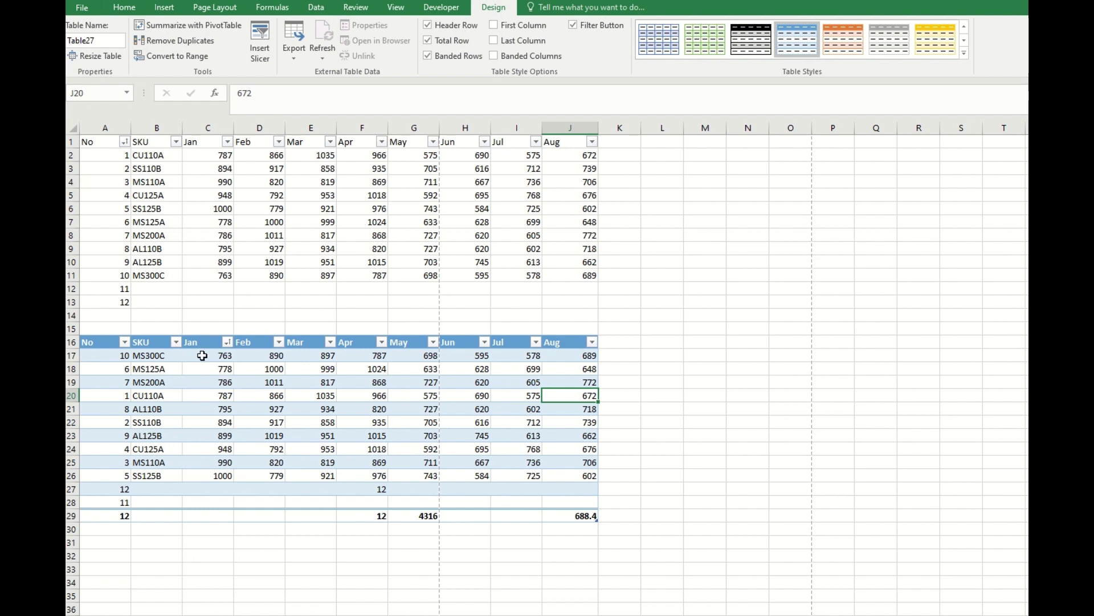
click(124, 342)
click(116, 359)
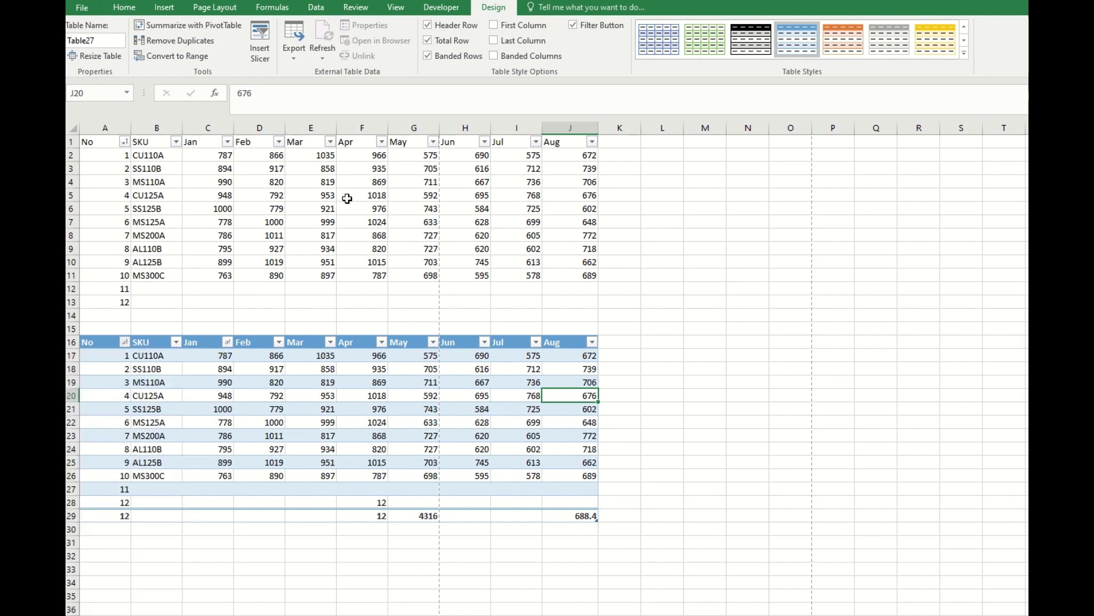
Hide the filter buttons in the table's header row and show them again.
click(572, 25)
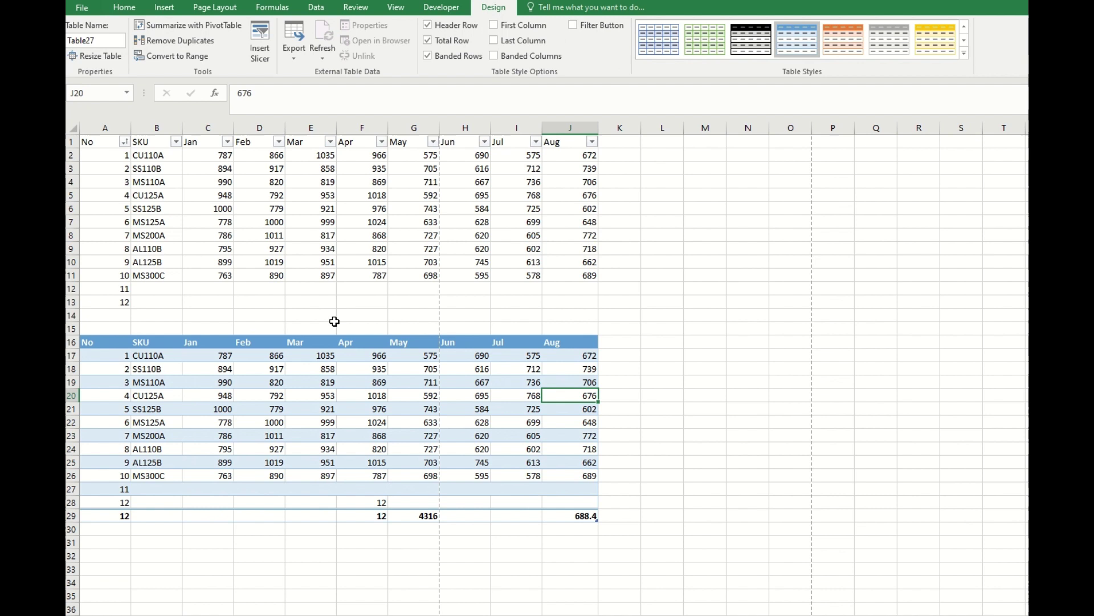
click(259, 351)
click(262, 343)
click(357, 407)
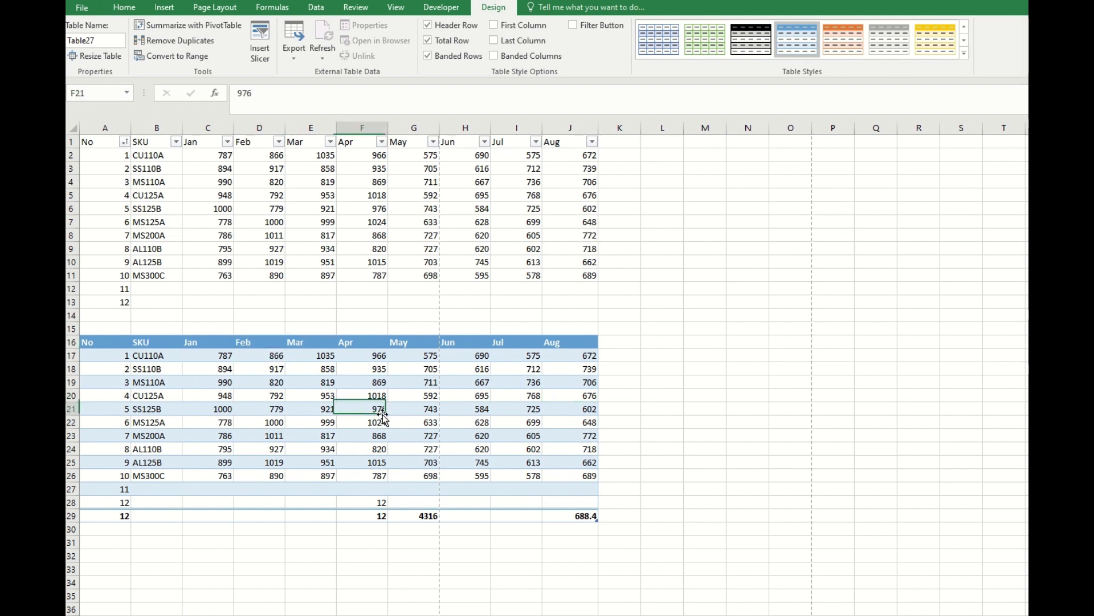
click(573, 25)
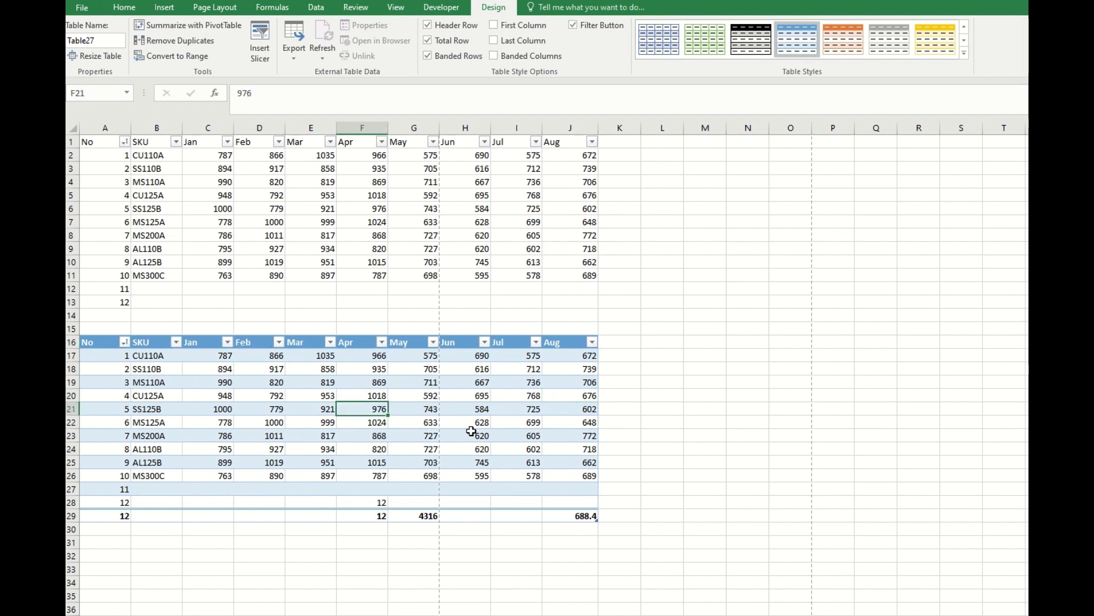
Add a column headed Avg directly after Aug by entering the heading in K16.
click(664, 462)
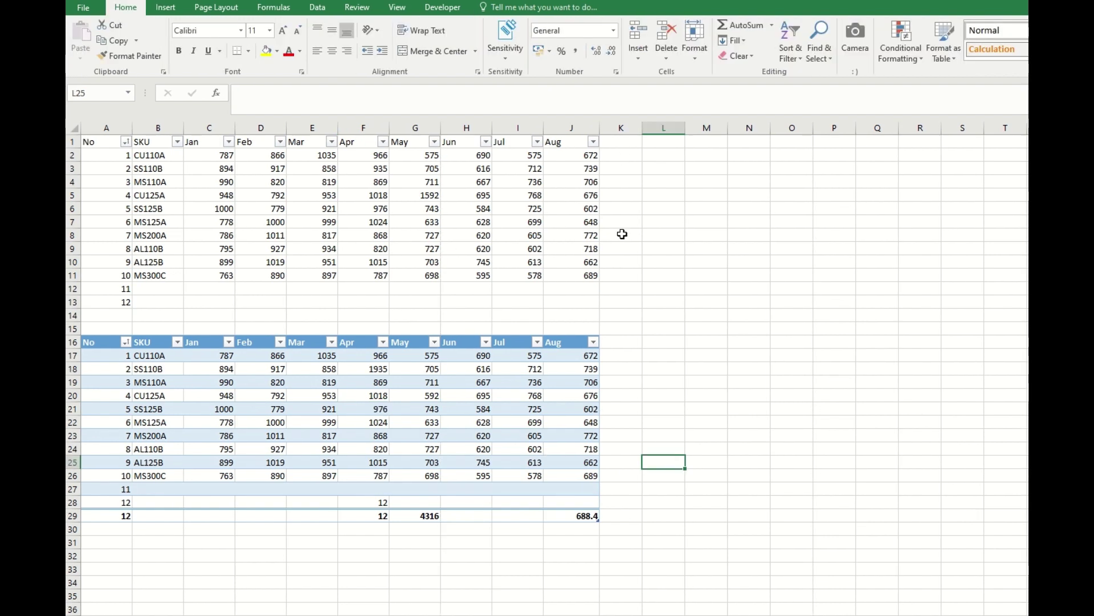
click(615, 343)
drag(213, 355, 588, 356)
click(623, 345)
text(A)
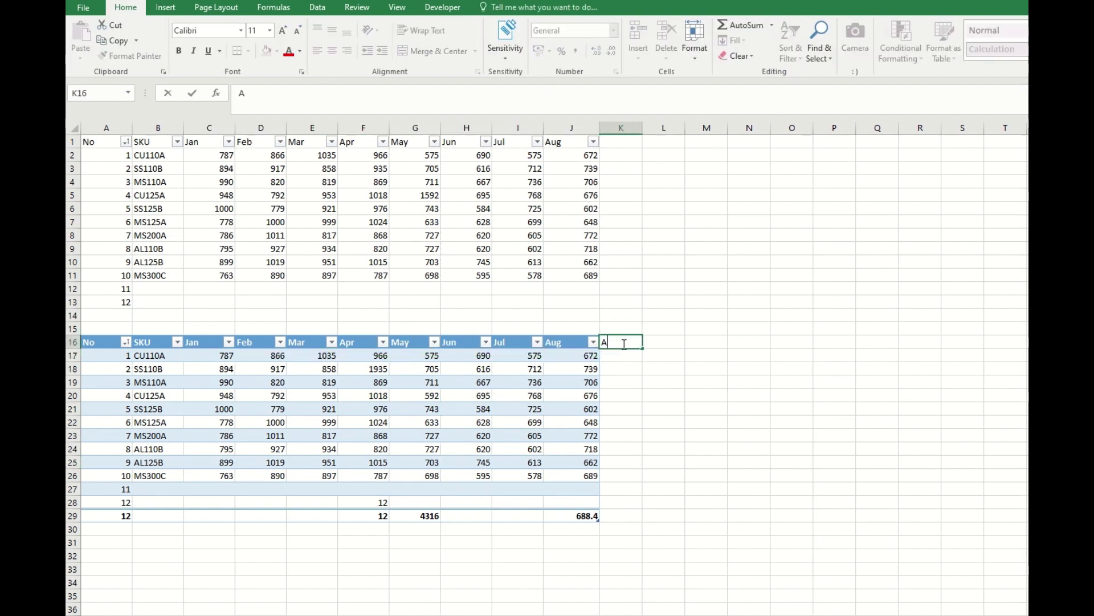
text(vg)
key(Return)
Enter an AVERAGE formula in K17 covering the Jan to Aug values of the row and check the formula.
text(=ave)
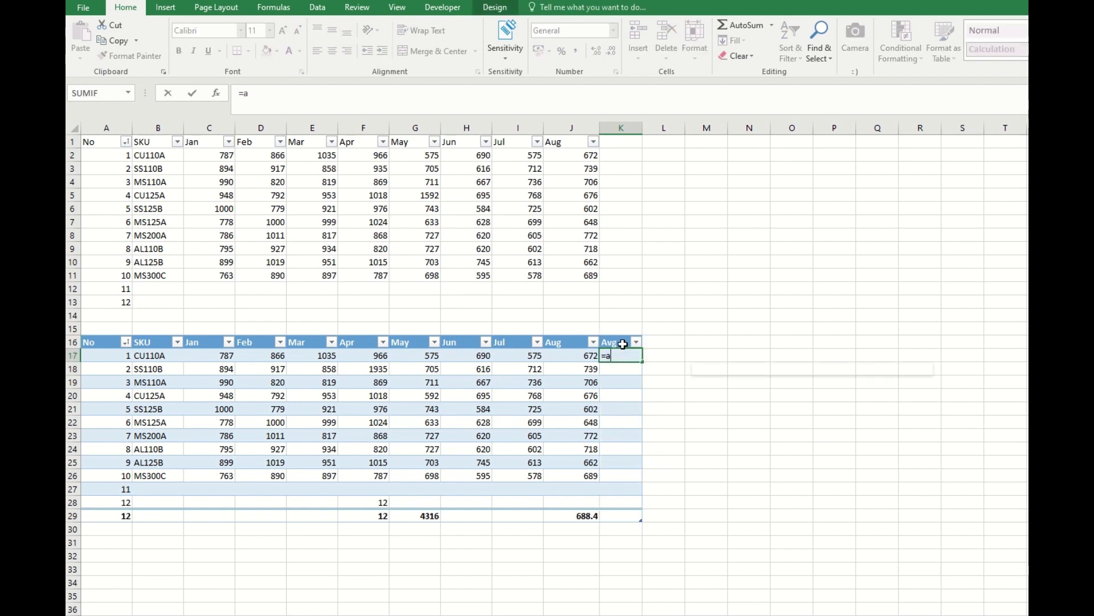
double_click(641, 381)
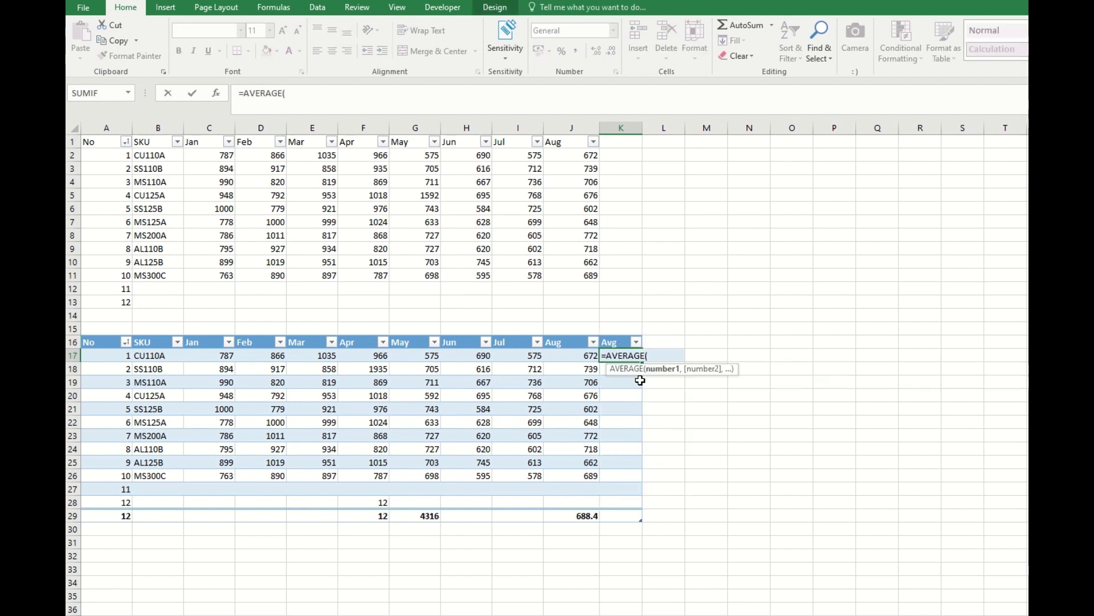
drag(212, 356, 560, 356)
key(Return)
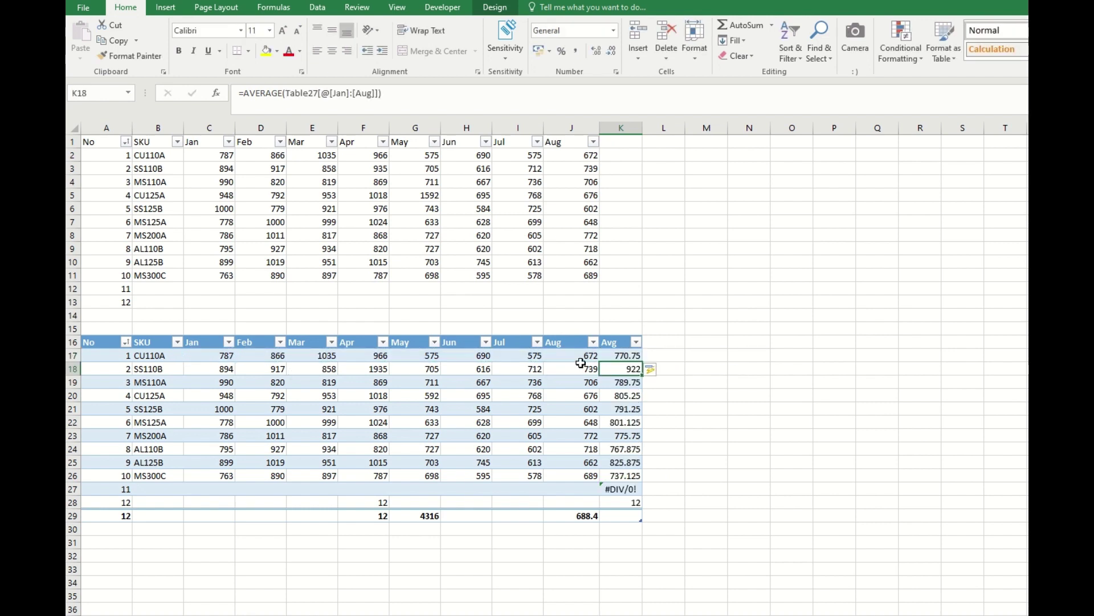
click(623, 357)
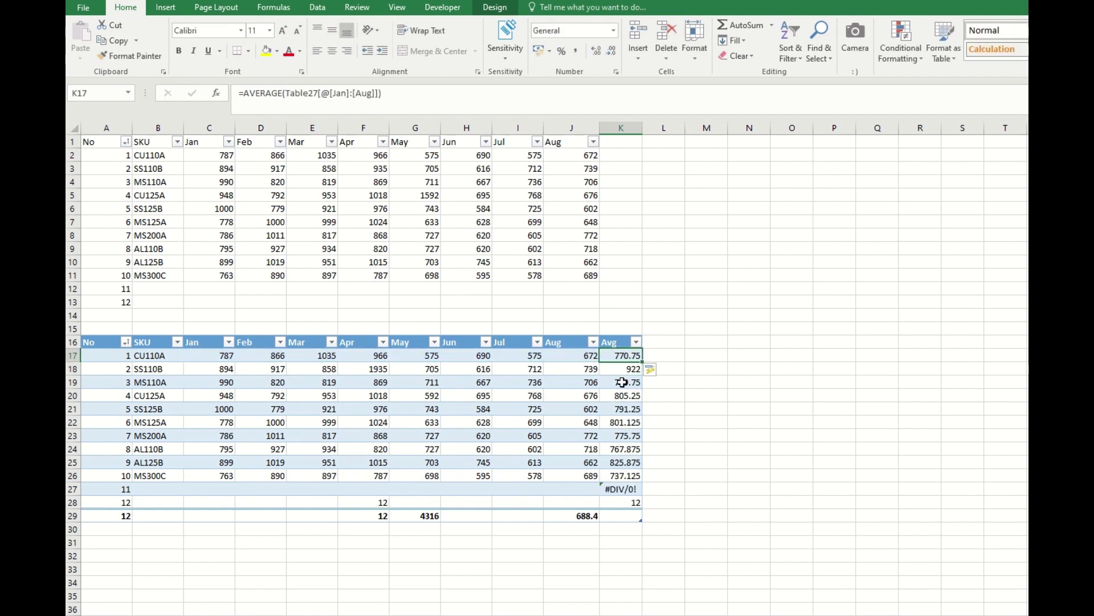
Turn on the Last Column style option to emphasise the table's Avg column.
click(495, 6)
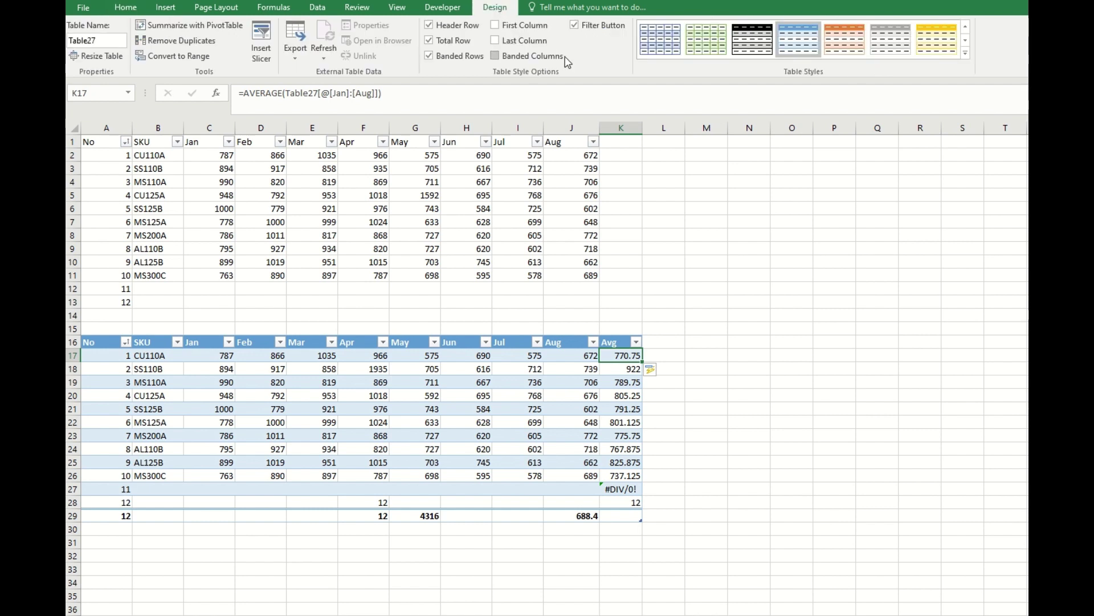
click(506, 46)
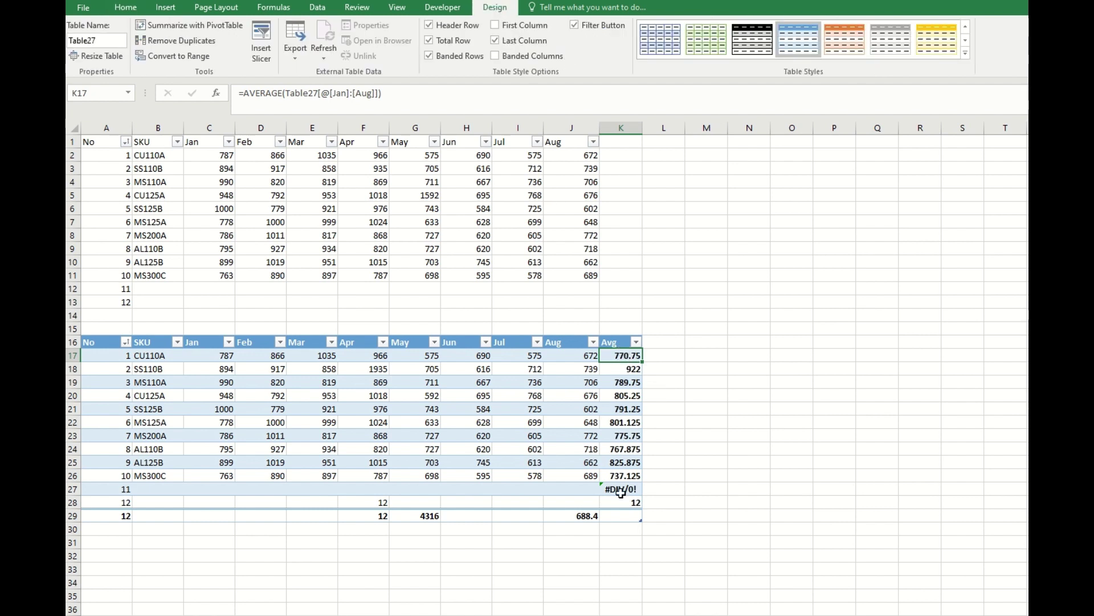
drag(620, 355, 624, 491)
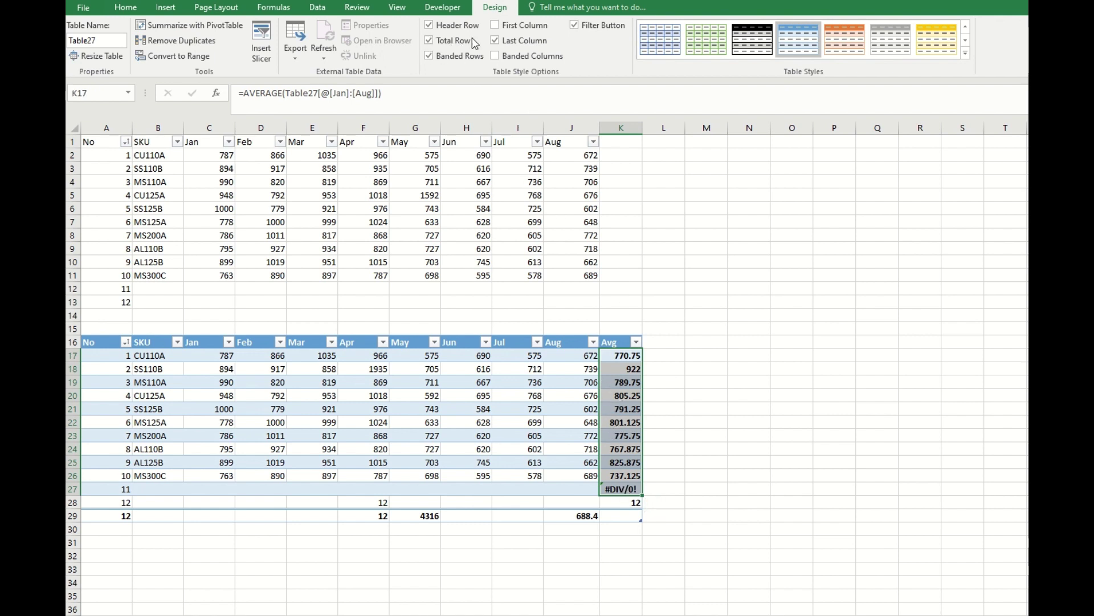
click(626, 371)
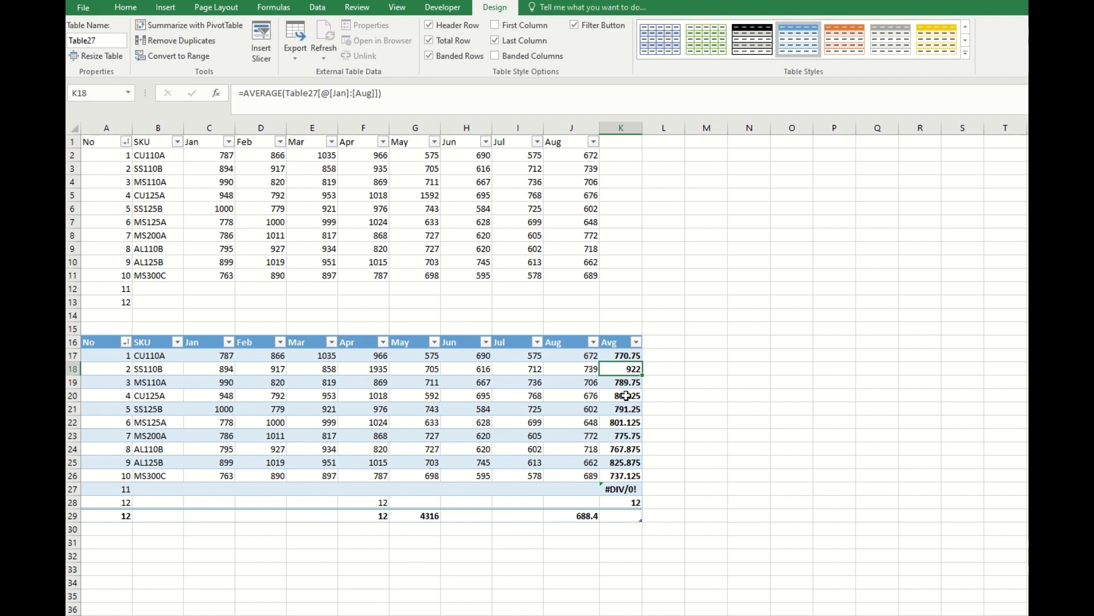
Insert a table column to the left of the Avg column.
drag(614, 343, 622, 489)
right_click(623, 468)
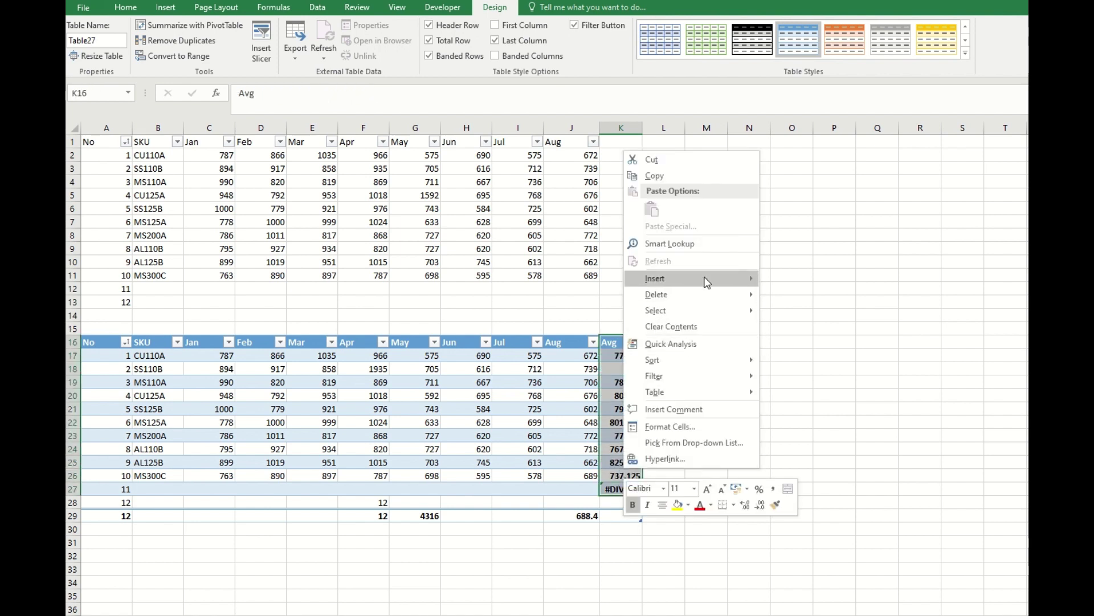
mouse_move(706, 279)
click(820, 280)
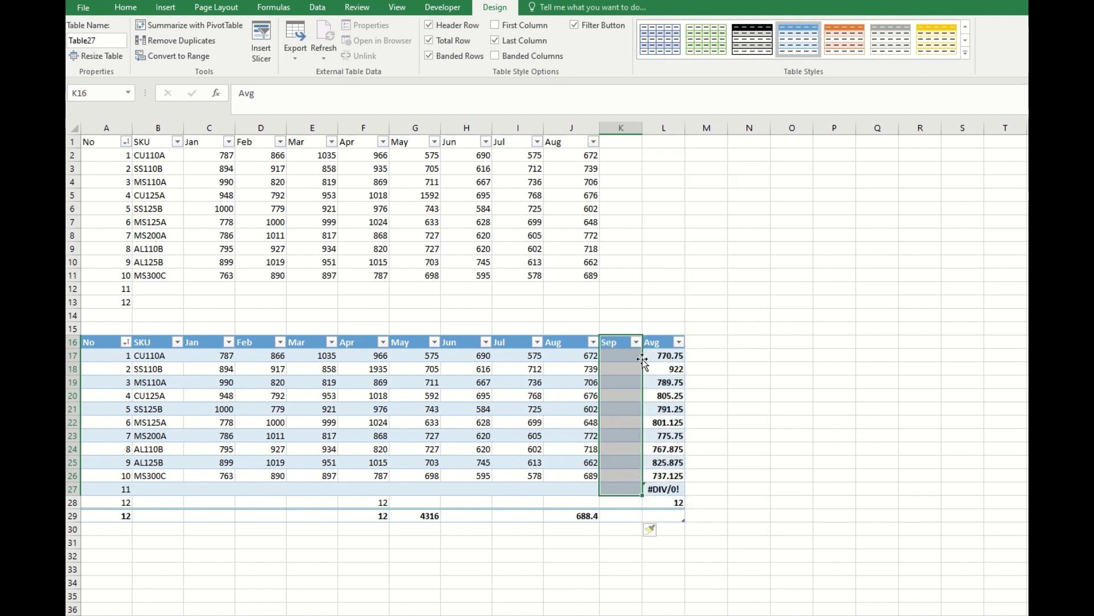
click(622, 354)
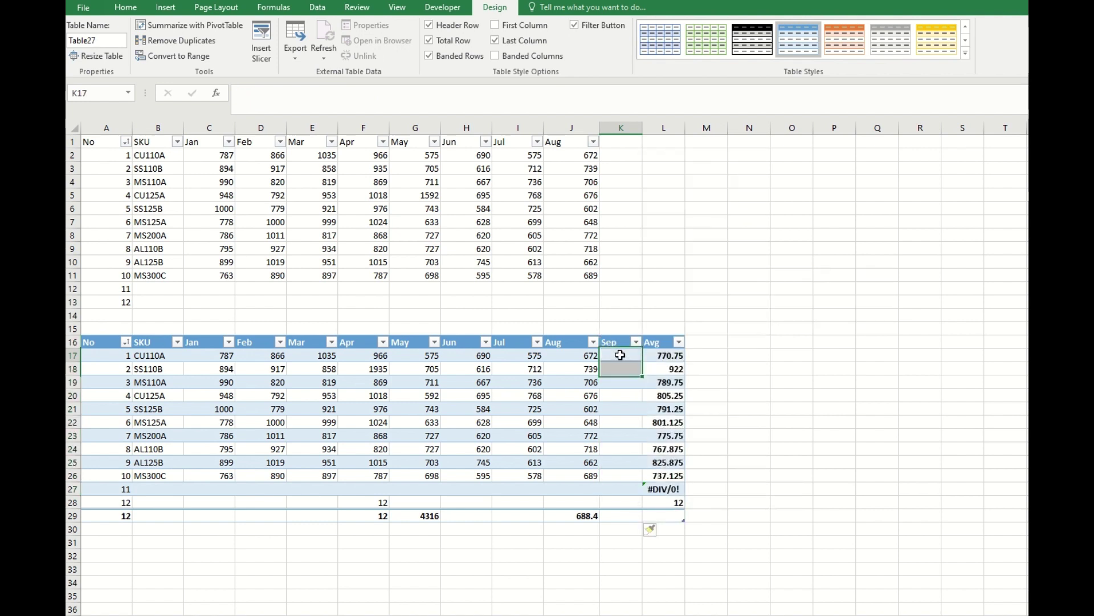
Edit the Avg formula in L17 so that it averages Jan through Sep.
double_click(668, 356)
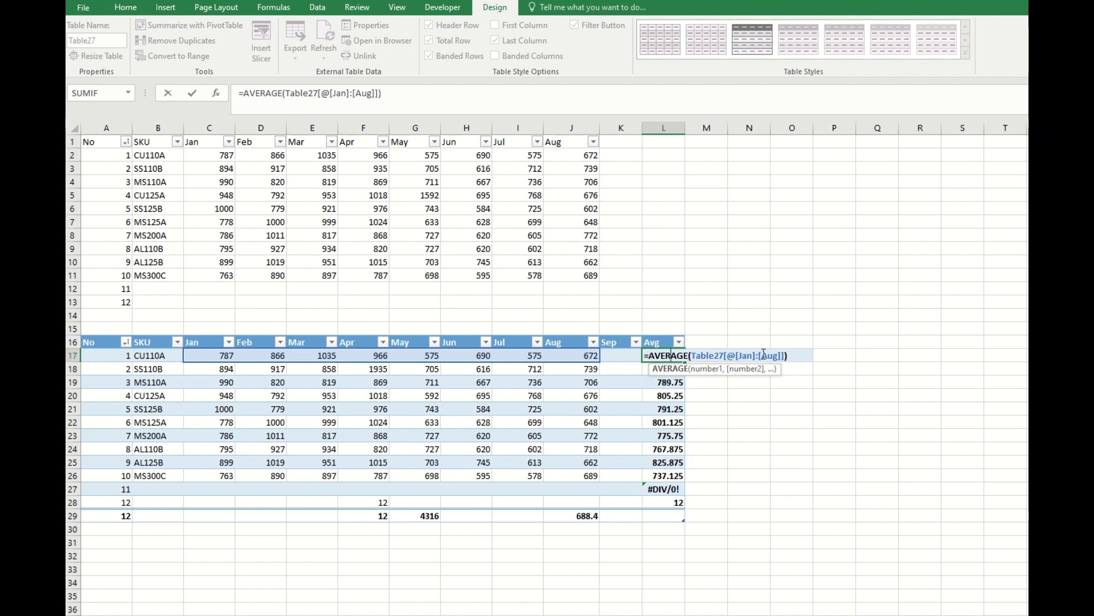
drag(764, 354, 774, 354)
text(Se)
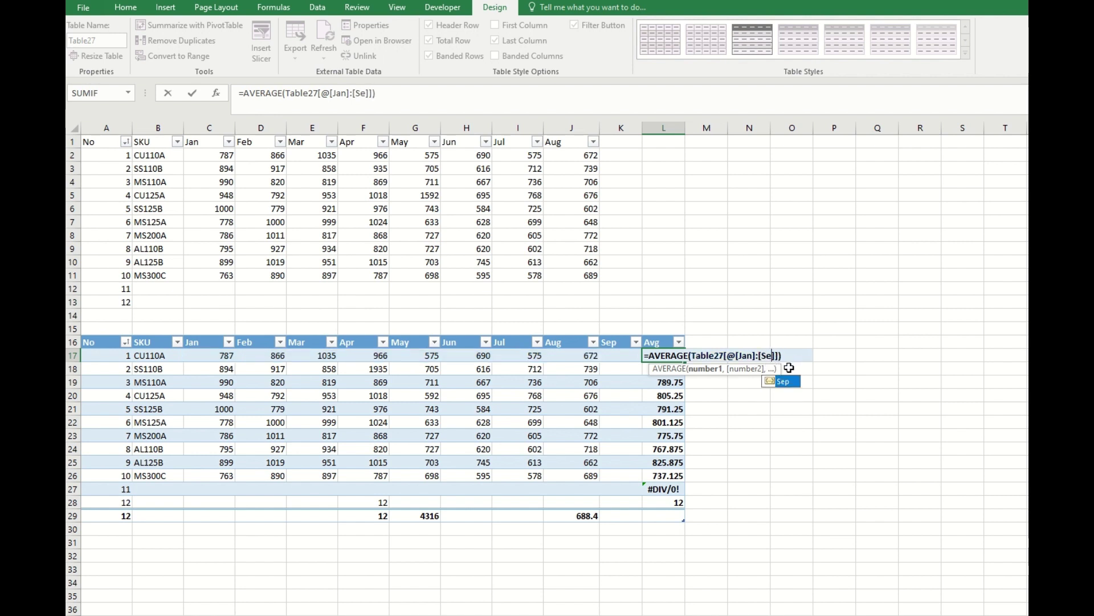
double_click(785, 382)
key(Return)
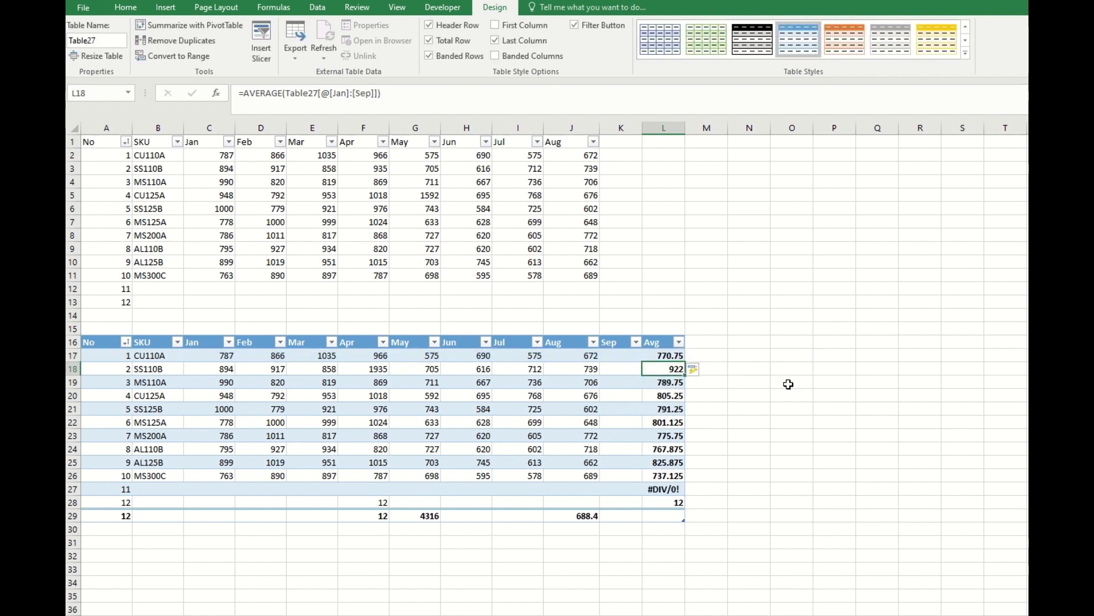
Insert another table column between Sep and Avg.
drag(673, 349, 662, 489)
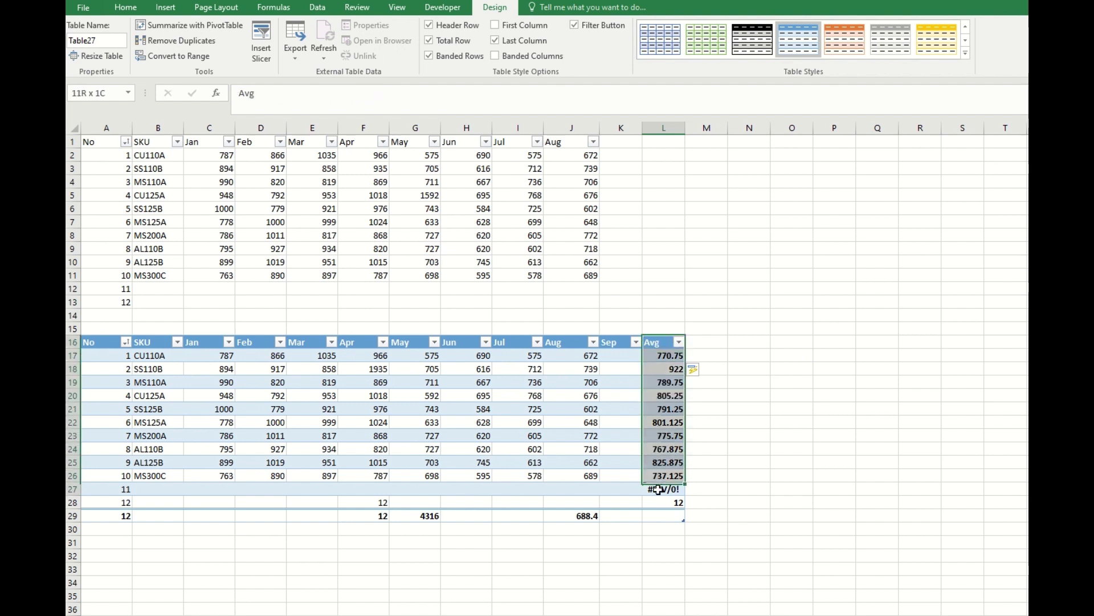
right_click(652, 445)
mouse_move(741, 257)
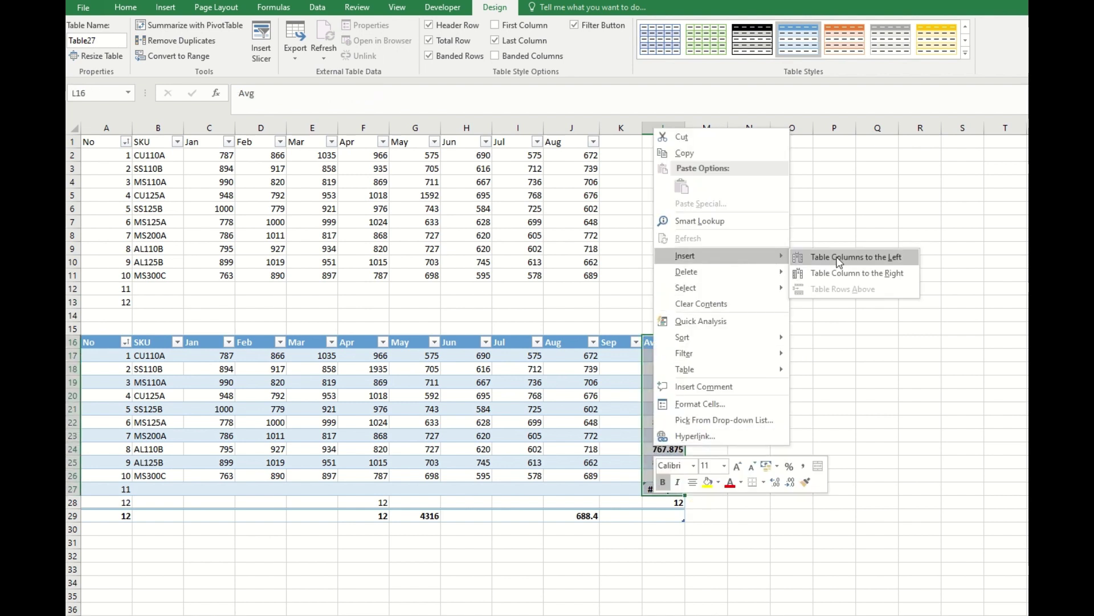
click(856, 257)
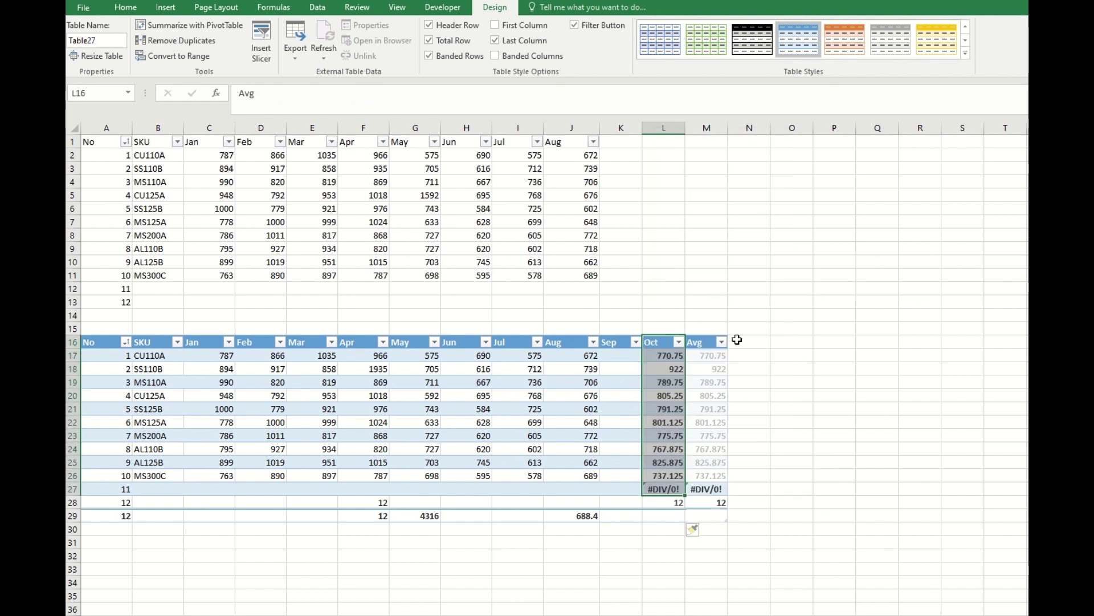
Edit the Avg formula in M17 so that it averages Jan through Oct.
double_click(709, 355)
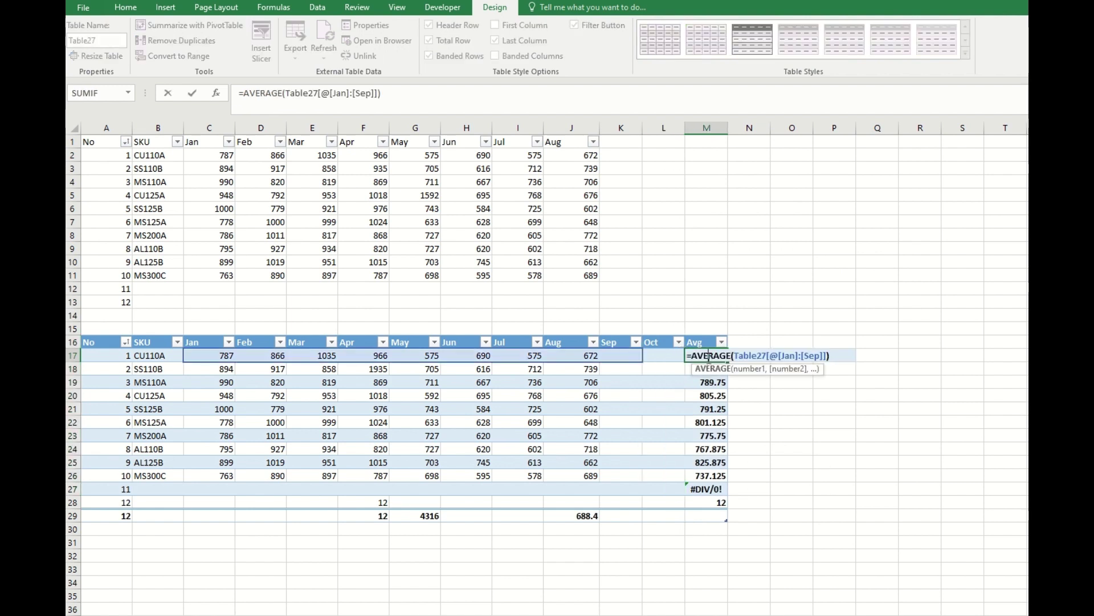
click(818, 356)
double_click(807, 356)
text(Oct)
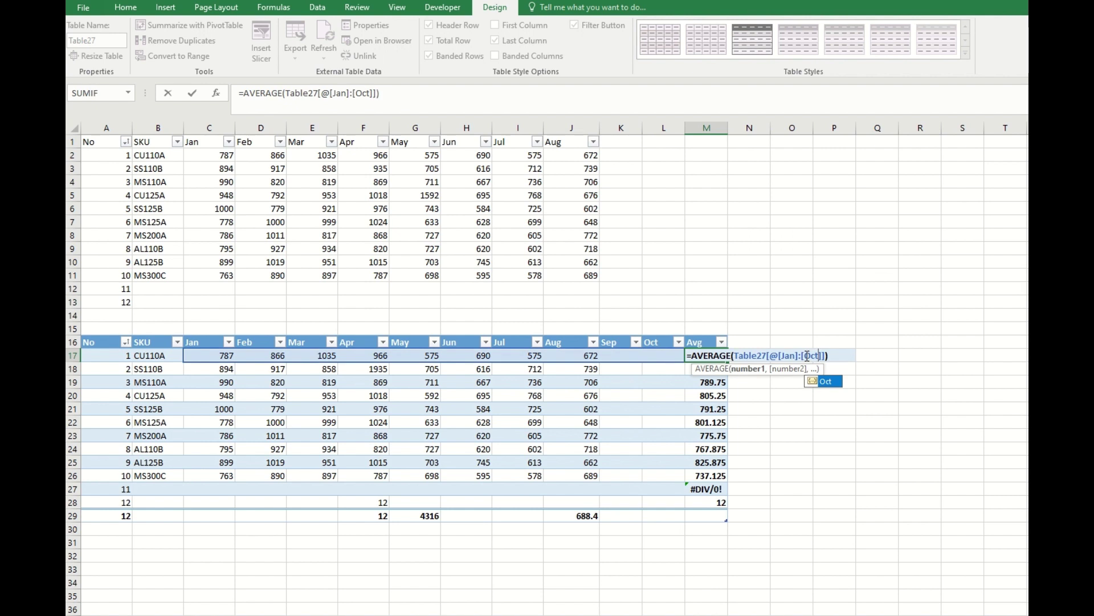
key(Return)
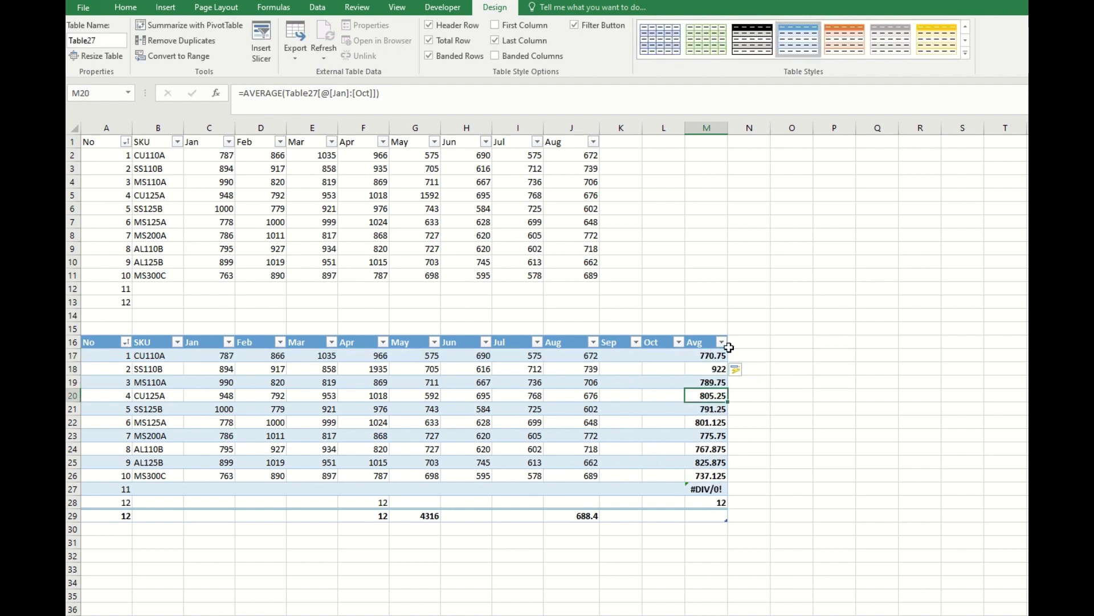
click(744, 343)
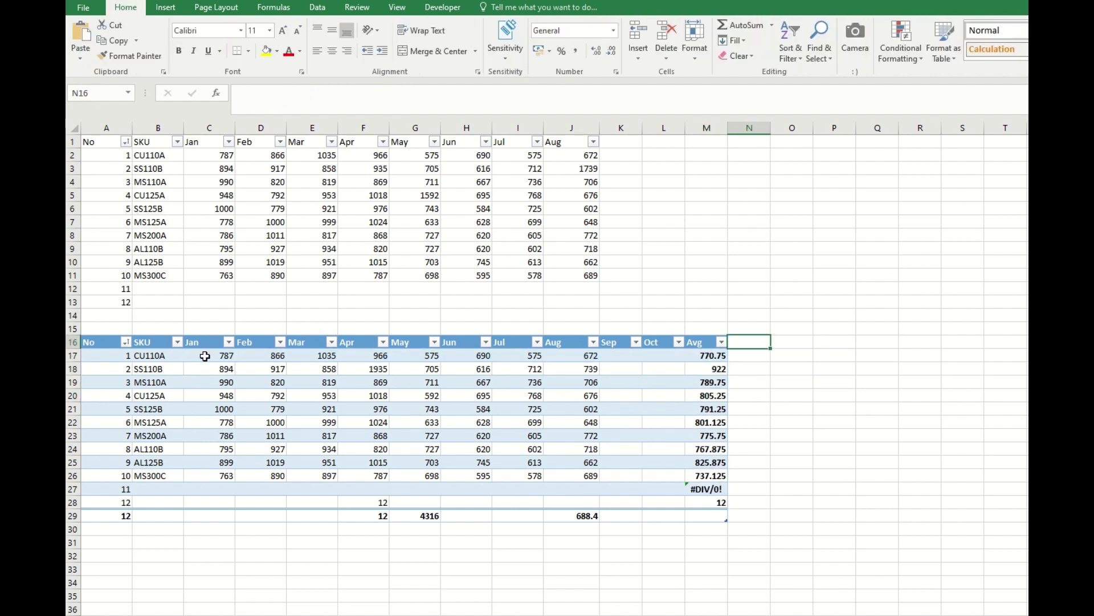
Create a line sparkline in N17 from C17:L17 and fill it down to N26.
drag(204, 356, 593, 356)
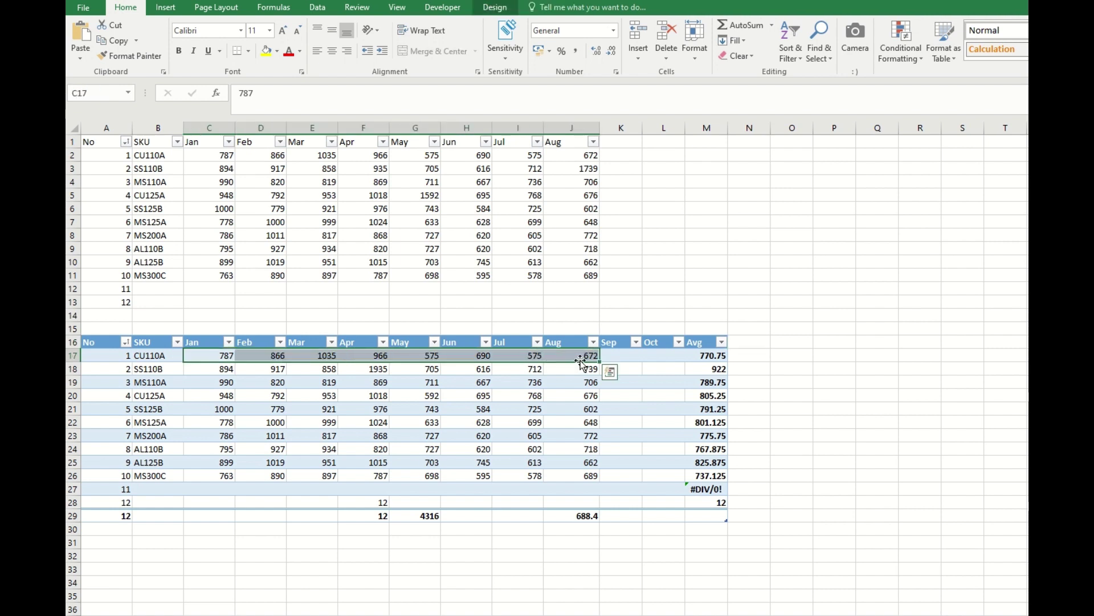
click(758, 361)
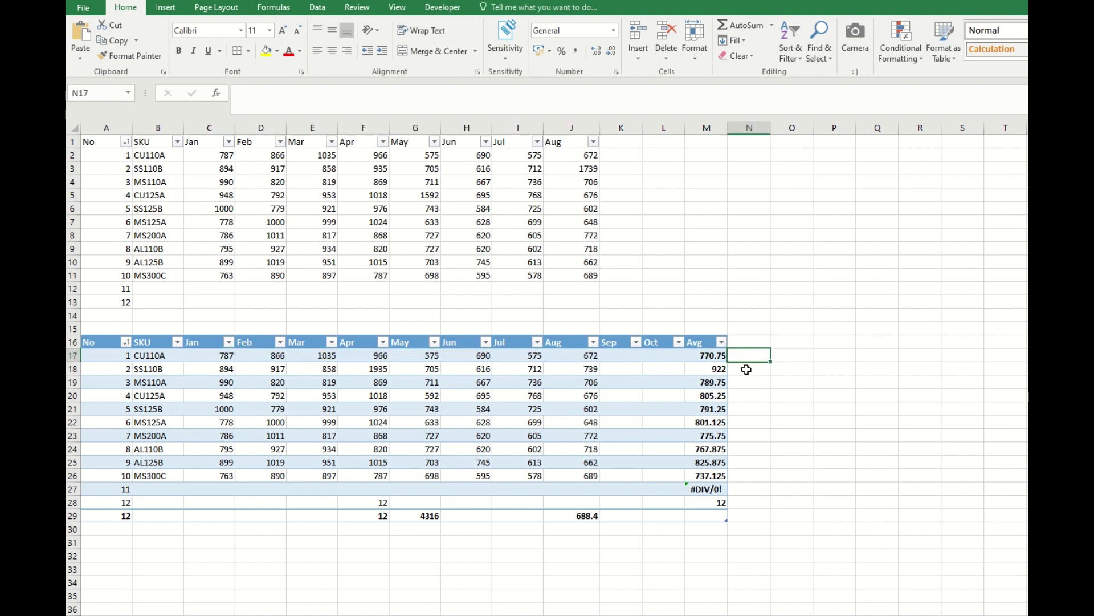
click(165, 7)
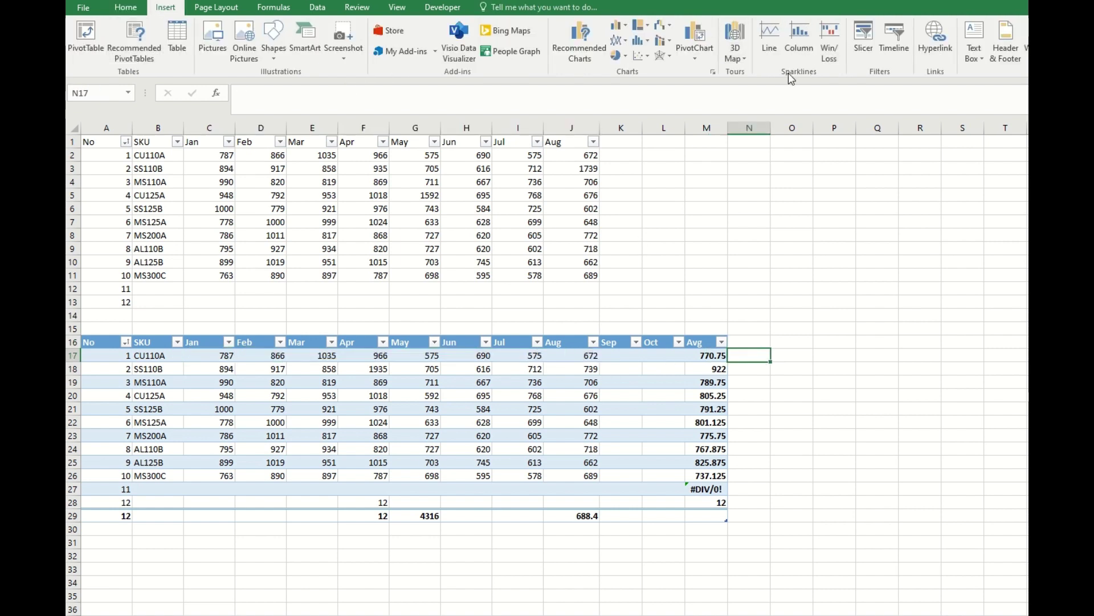
click(774, 40)
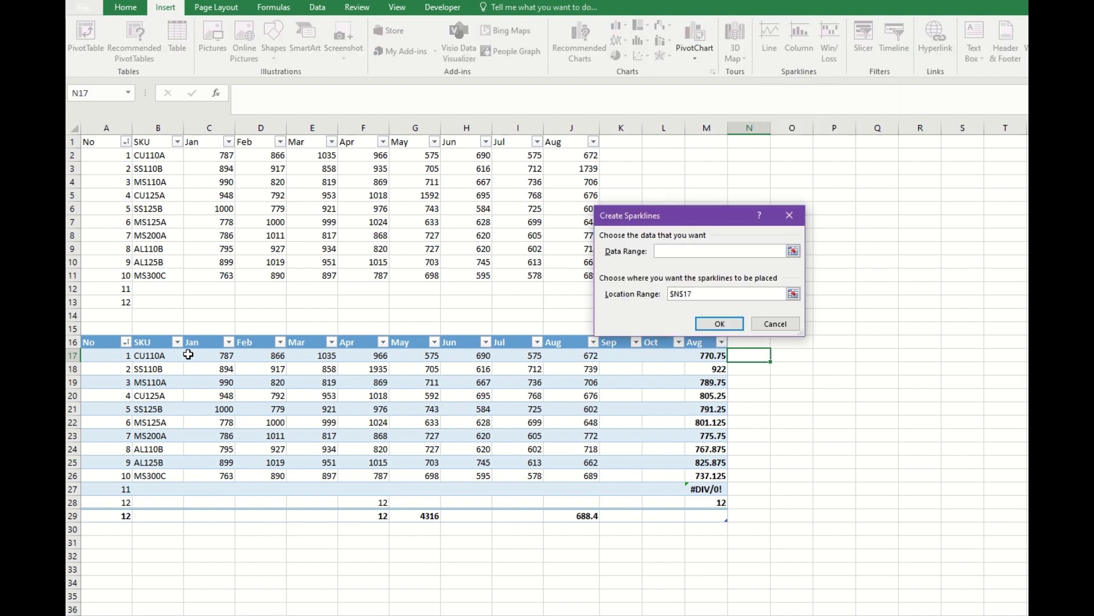
drag(190, 354, 672, 352)
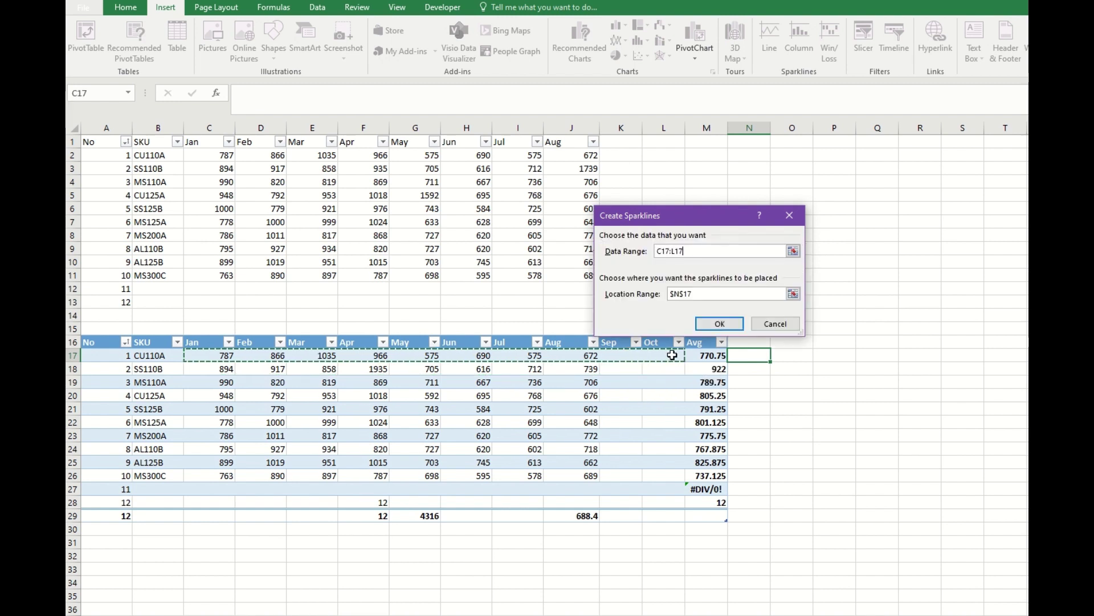
click(721, 323)
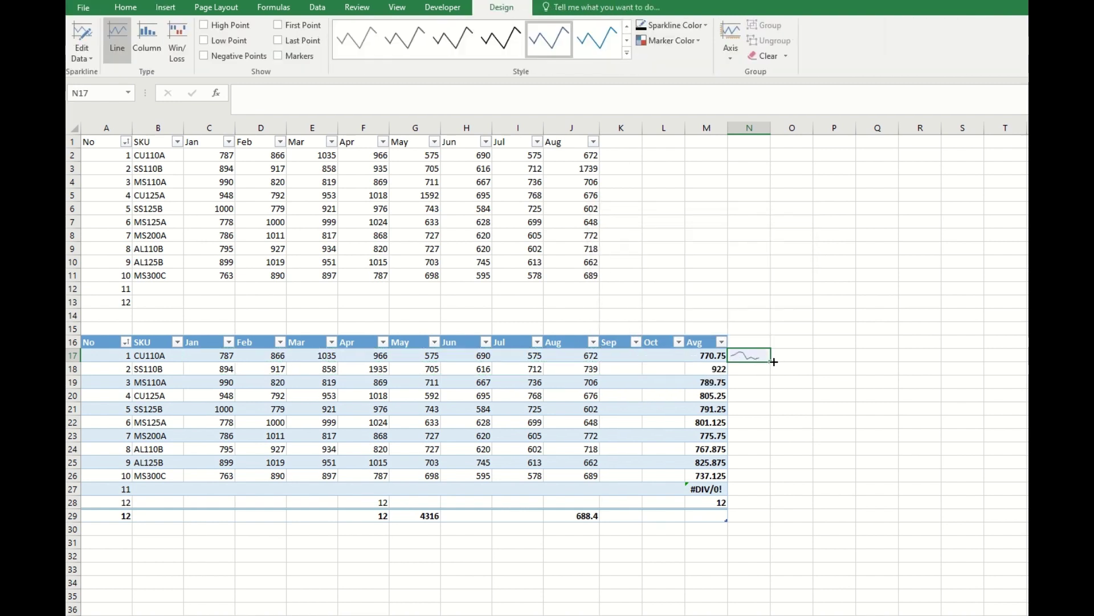
drag(774, 361, 770, 481)
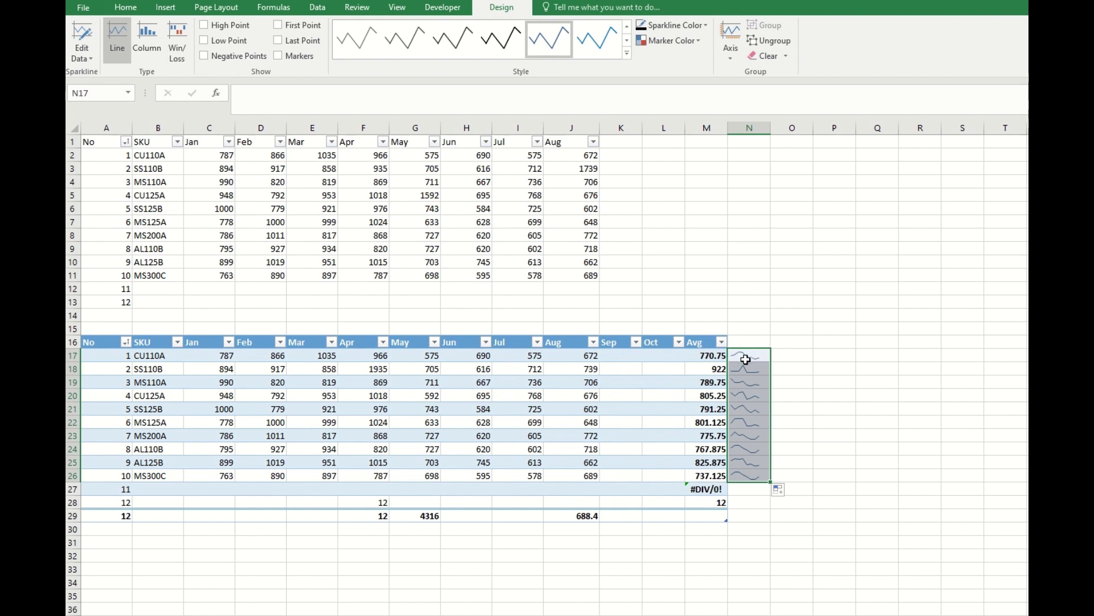
Enter 1000 for Sep and 10 for Oct in the table's CU110A row.
click(628, 359)
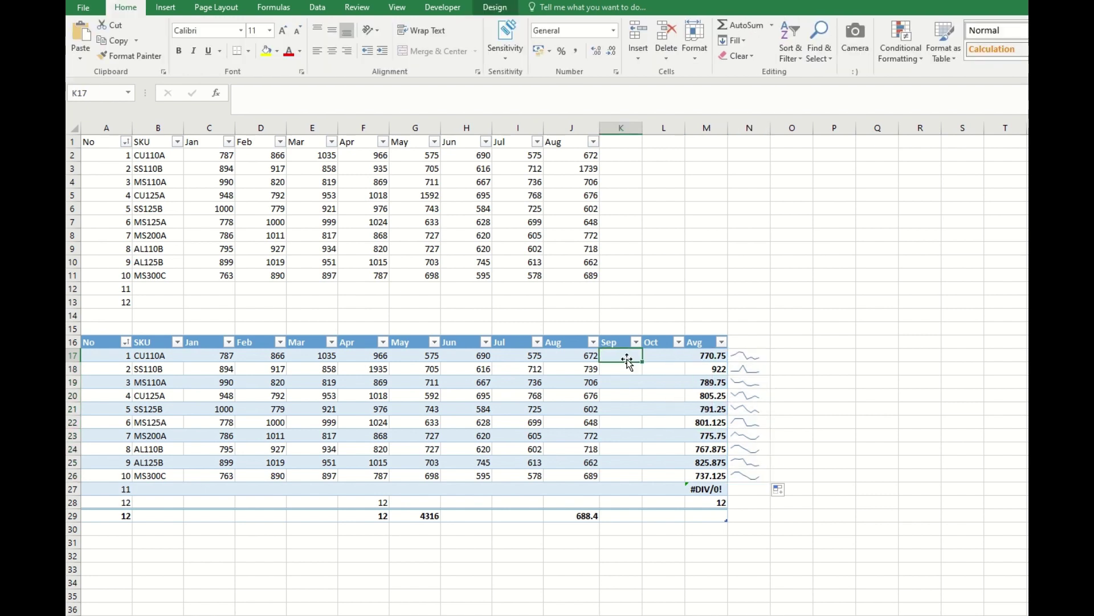
text(1000)
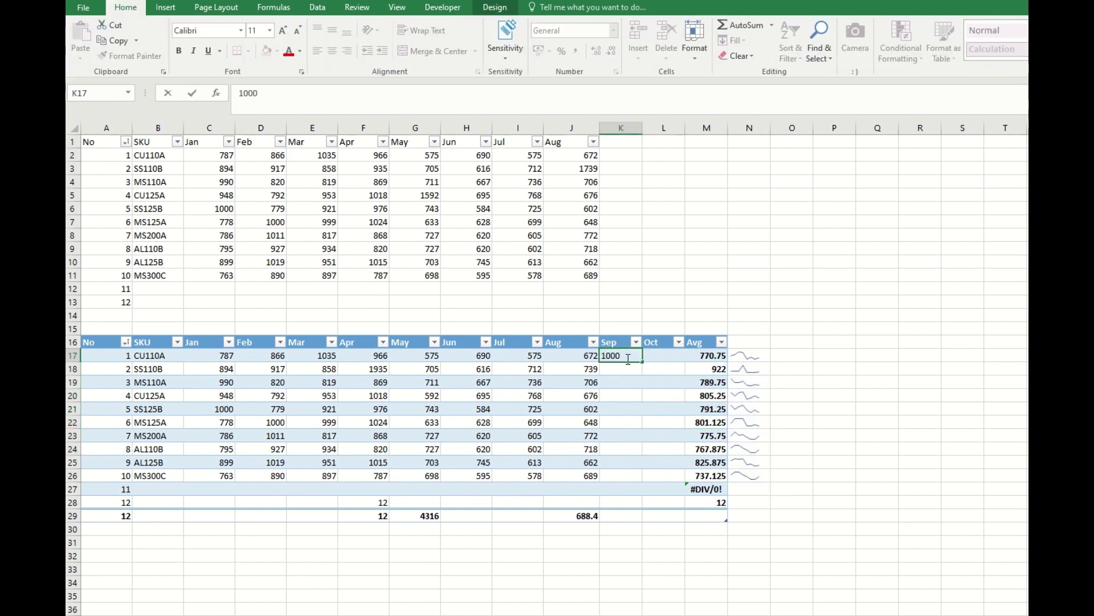
key(Return)
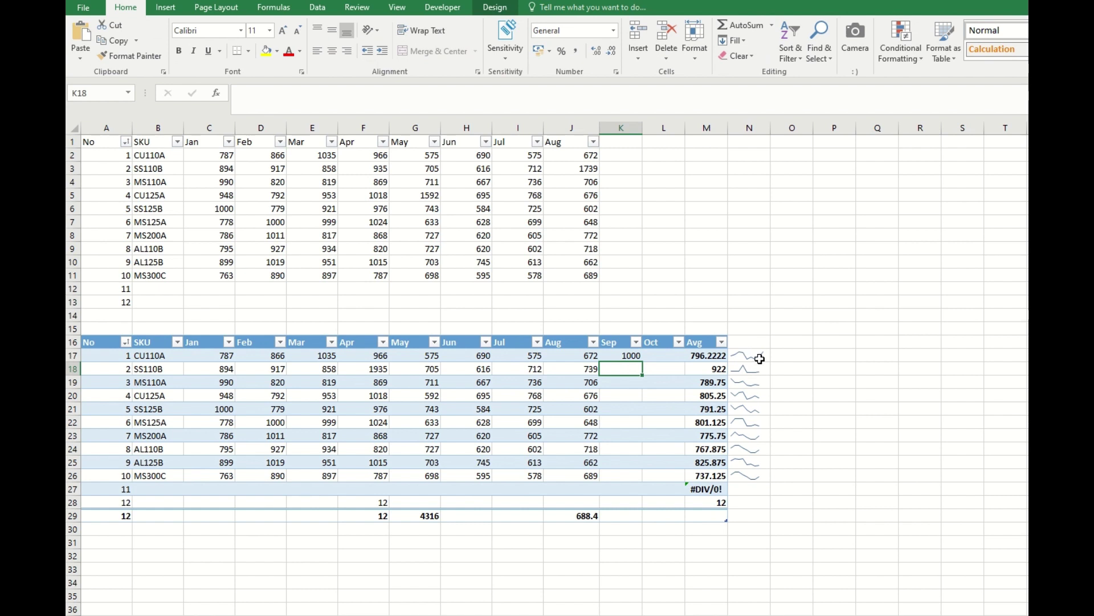
click(665, 356)
text(10)
key(Return)
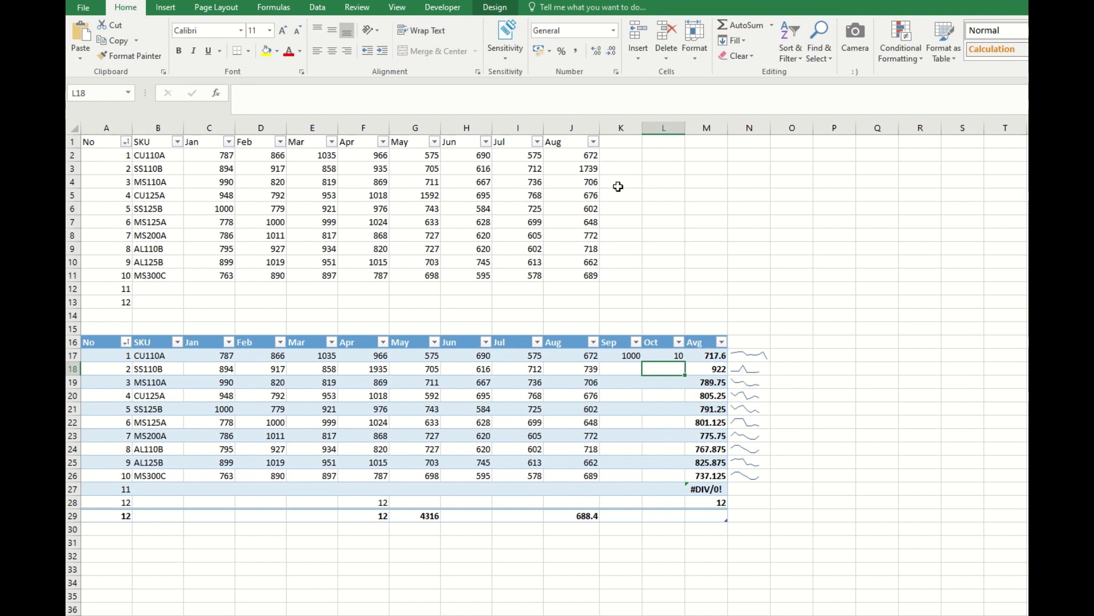
Create a line sparkline in K2 from C2:J2 and fill it down to K11.
click(621, 156)
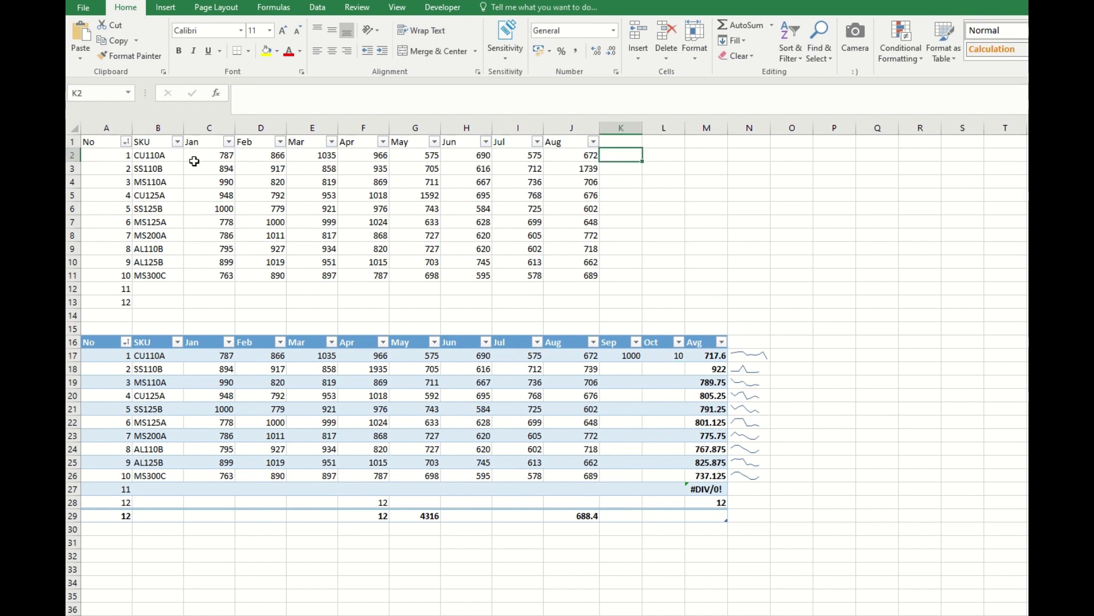
click(170, 9)
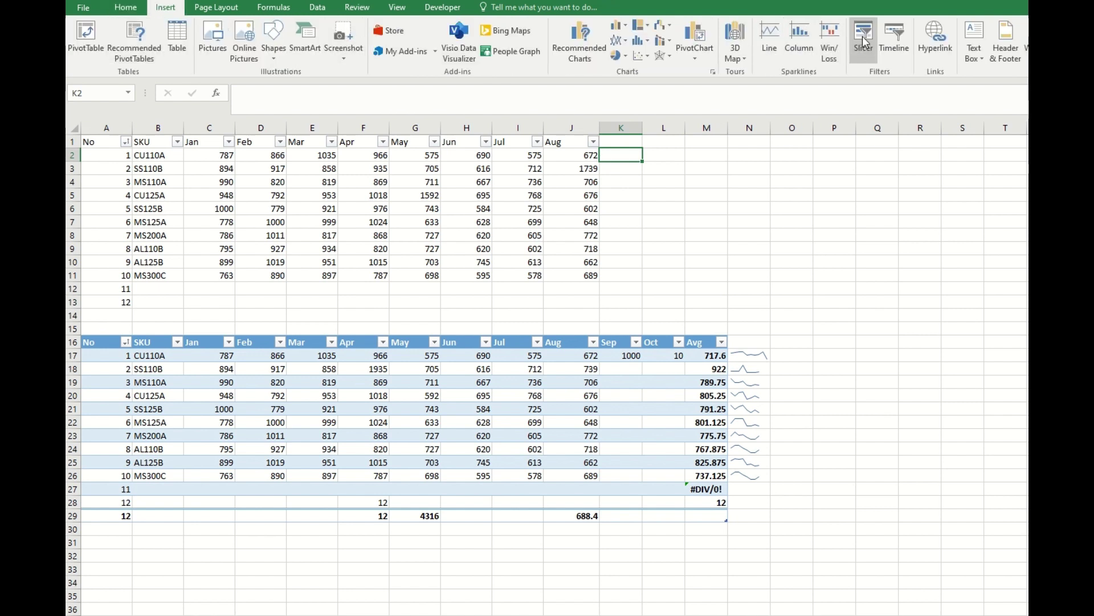
click(770, 37)
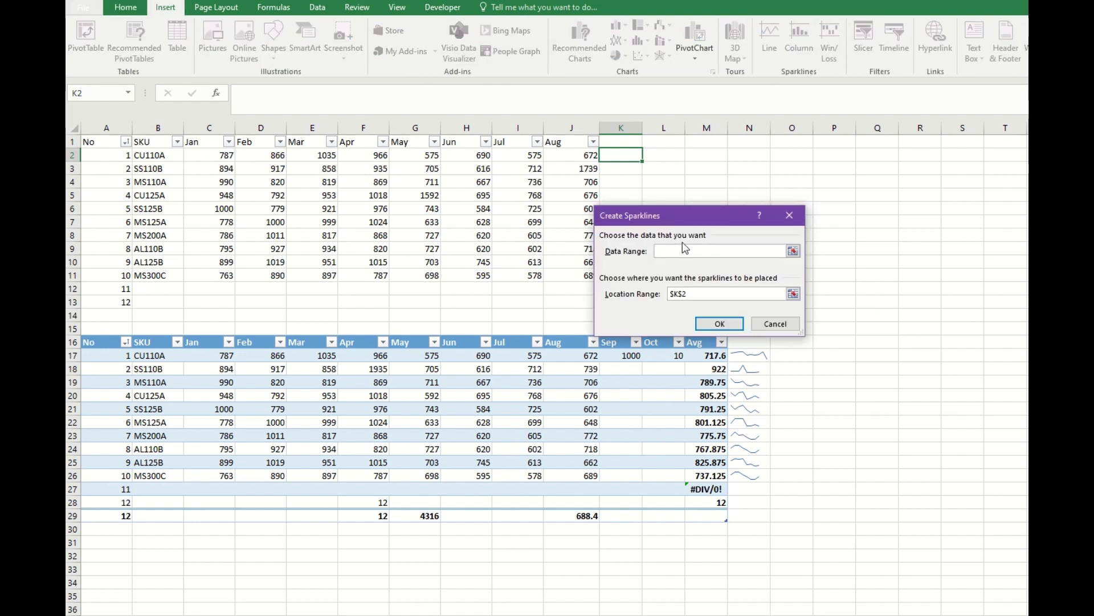
drag(212, 154, 564, 154)
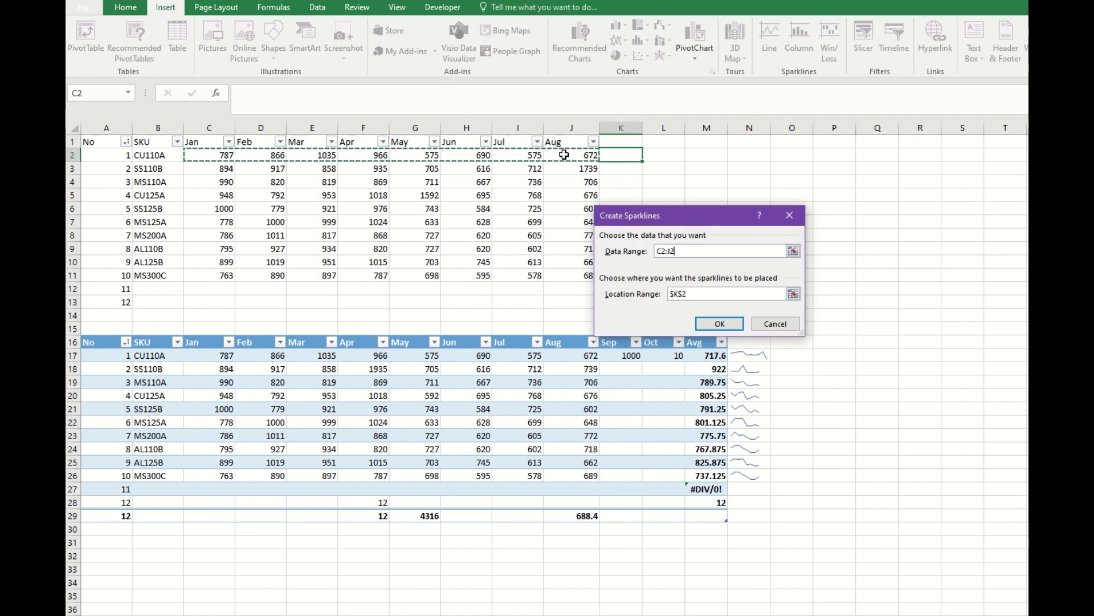
click(713, 324)
drag(643, 172, 639, 286)
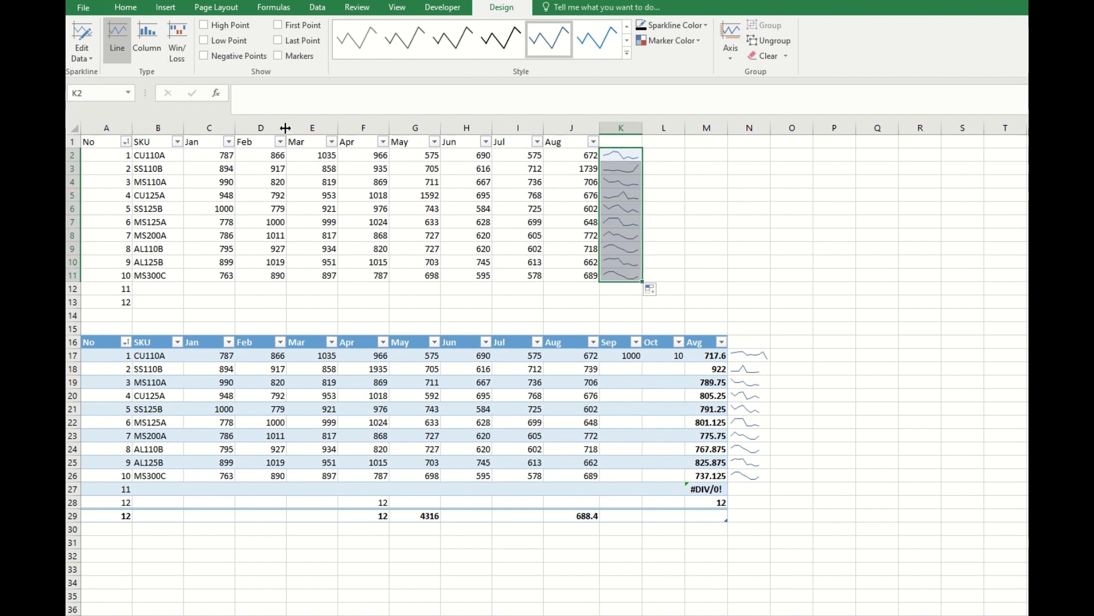
Change the sparklines in K2:K11 to the Column type, trying Win/Loss along the way.
click(146, 40)
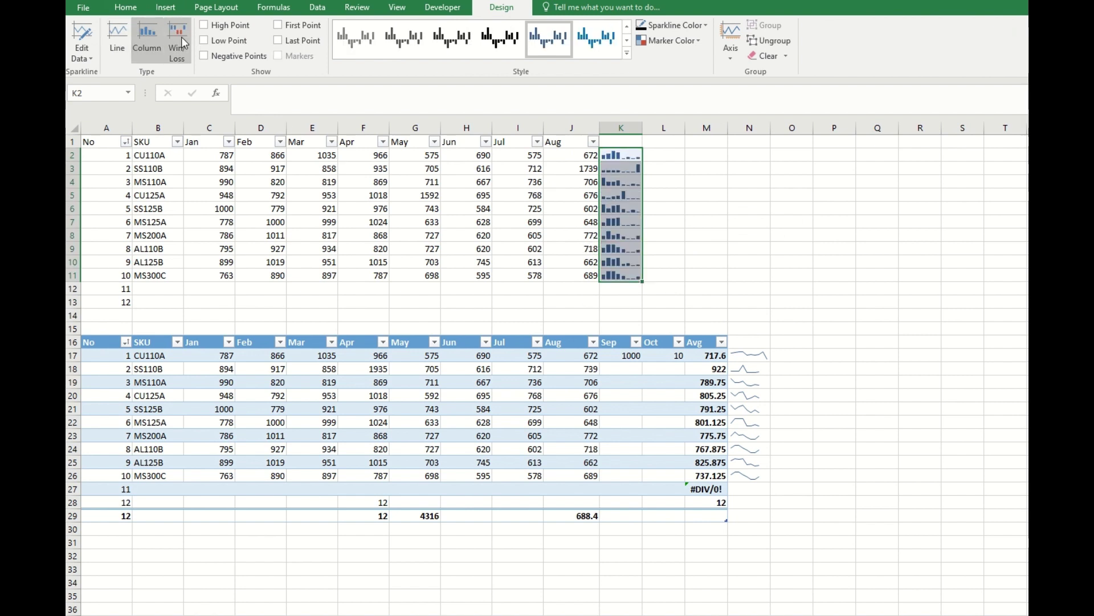
click(181, 36)
click(151, 39)
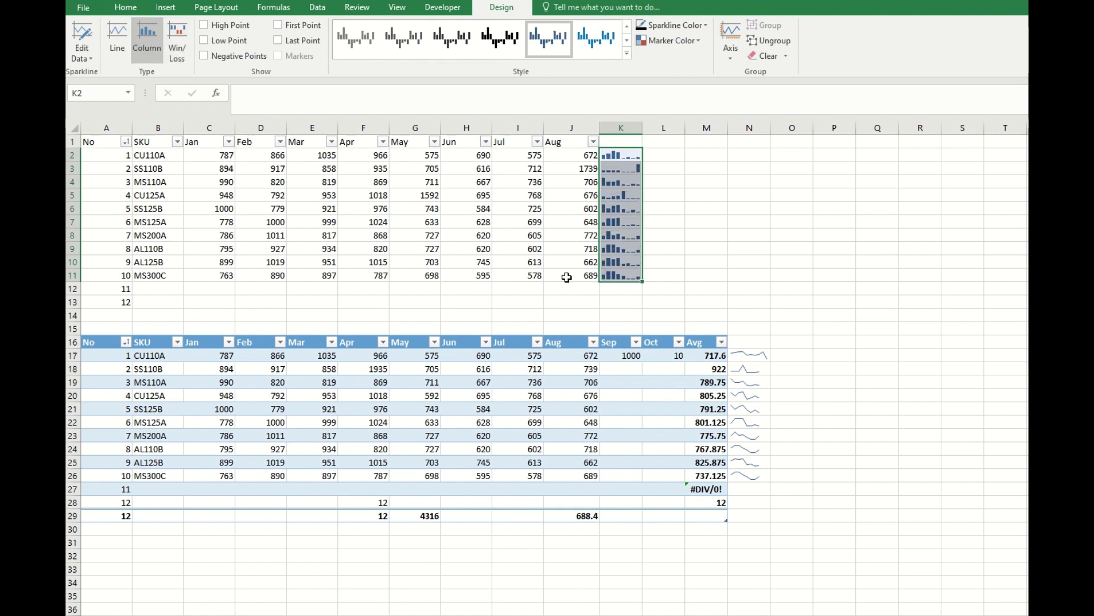
Set the Jun value of CU125A in the plain range, cell H5, to -695.
double_click(472, 196)
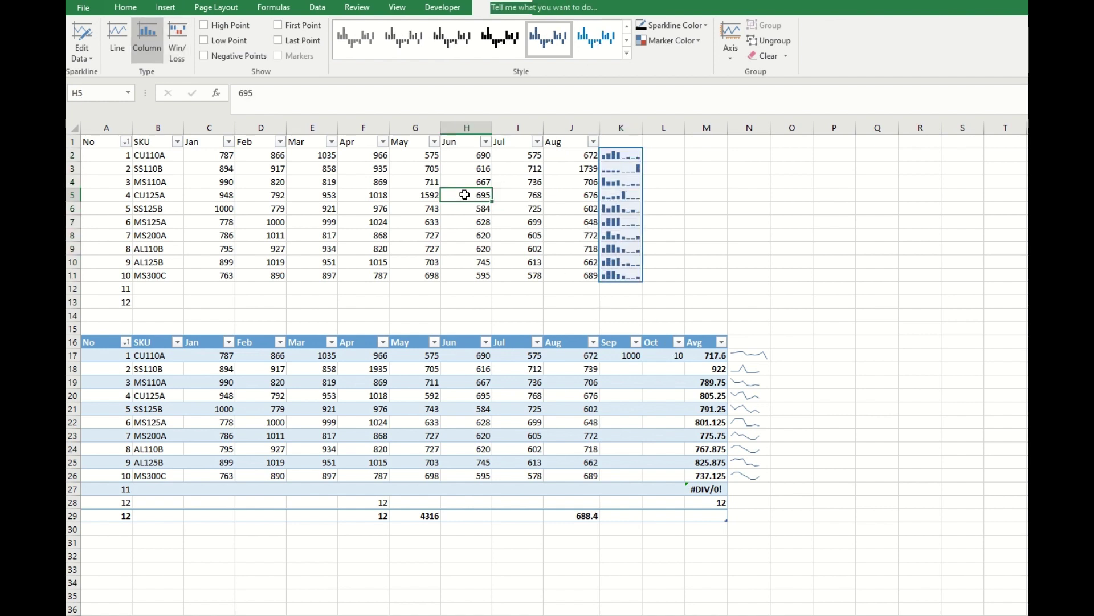
text(-)
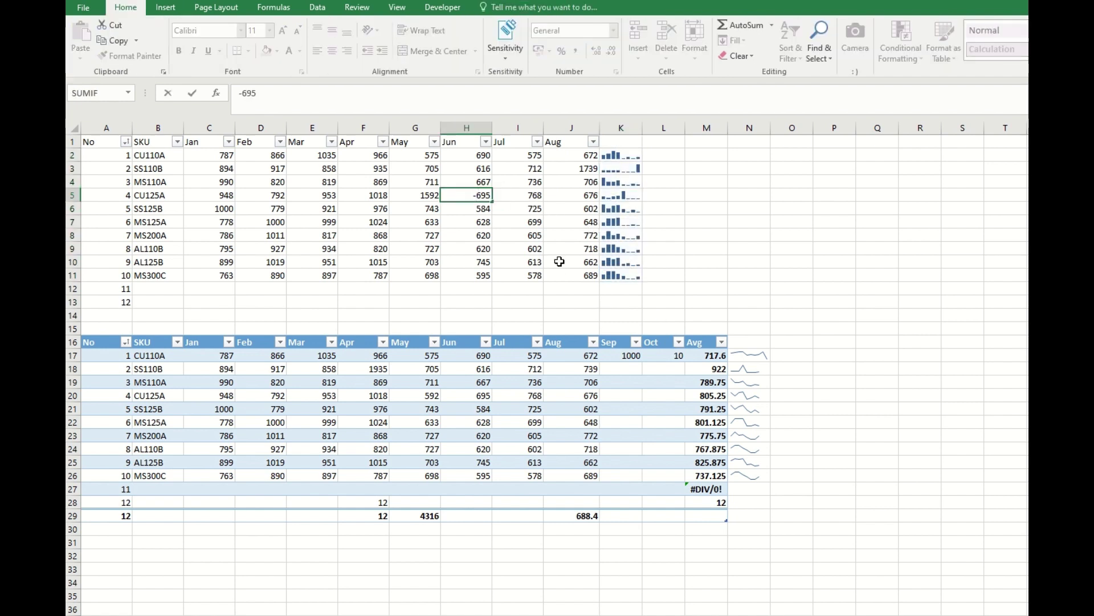
key(Return)
Set the negative points marker colour of the plain range's sparklines to standard red.
click(612, 198)
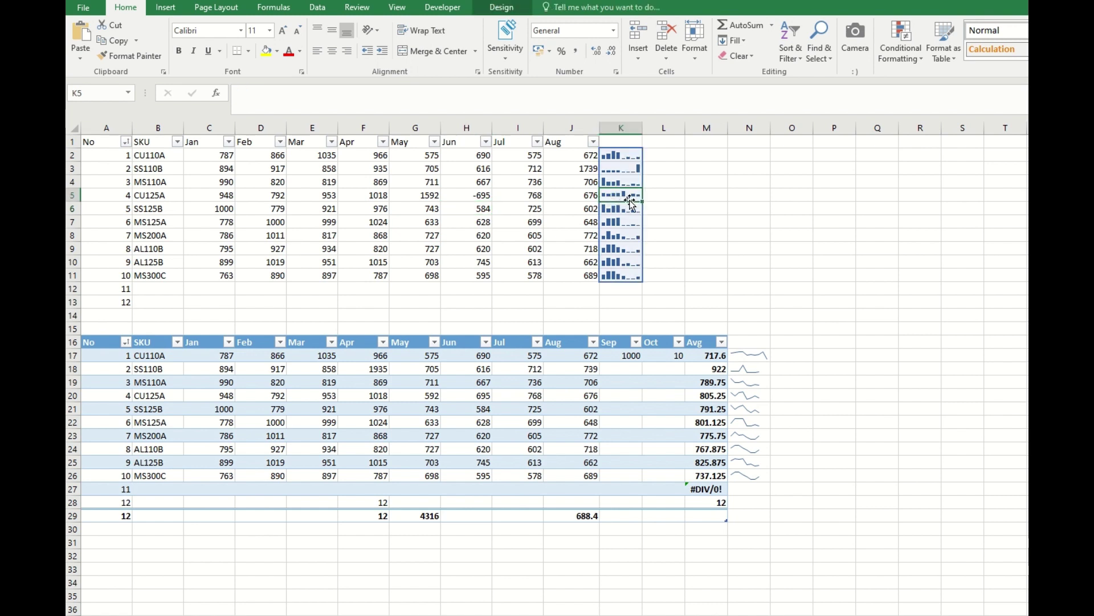
click(505, 7)
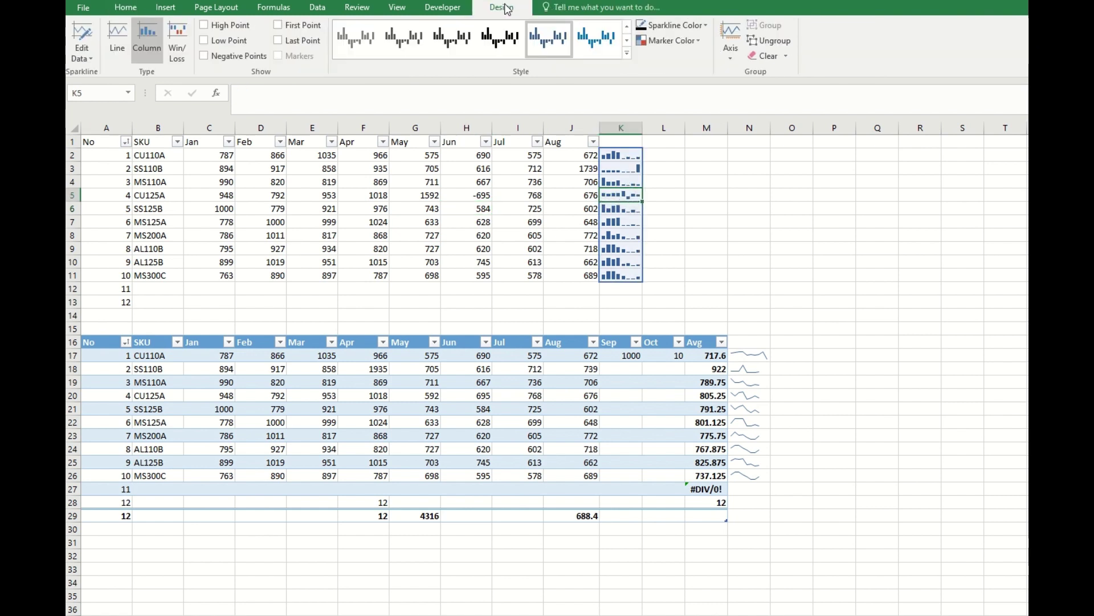
click(683, 45)
mouse_move(685, 64)
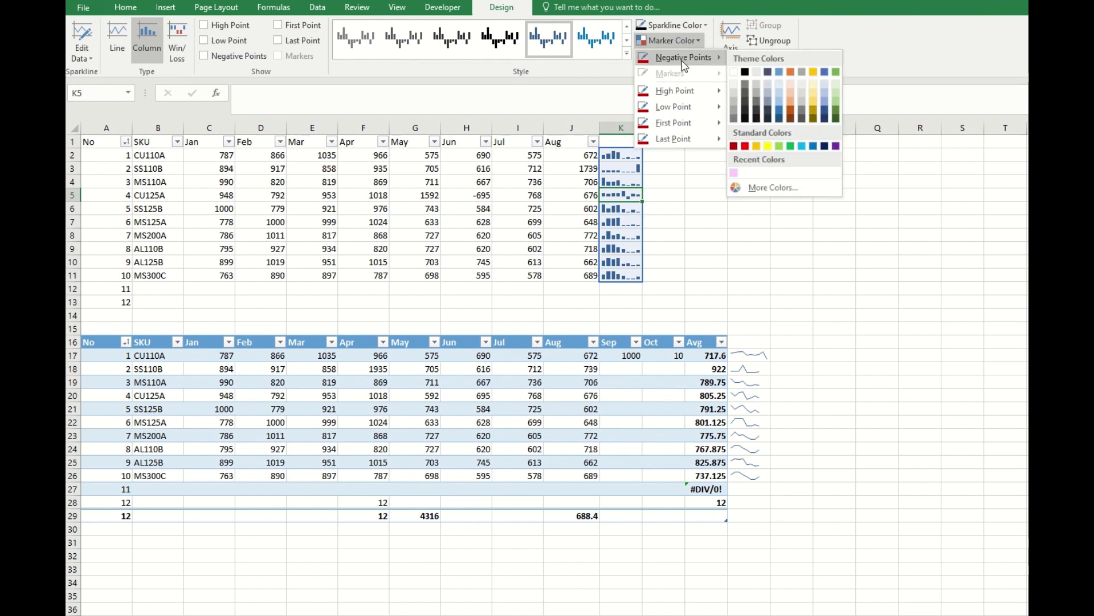
click(745, 147)
click(672, 206)
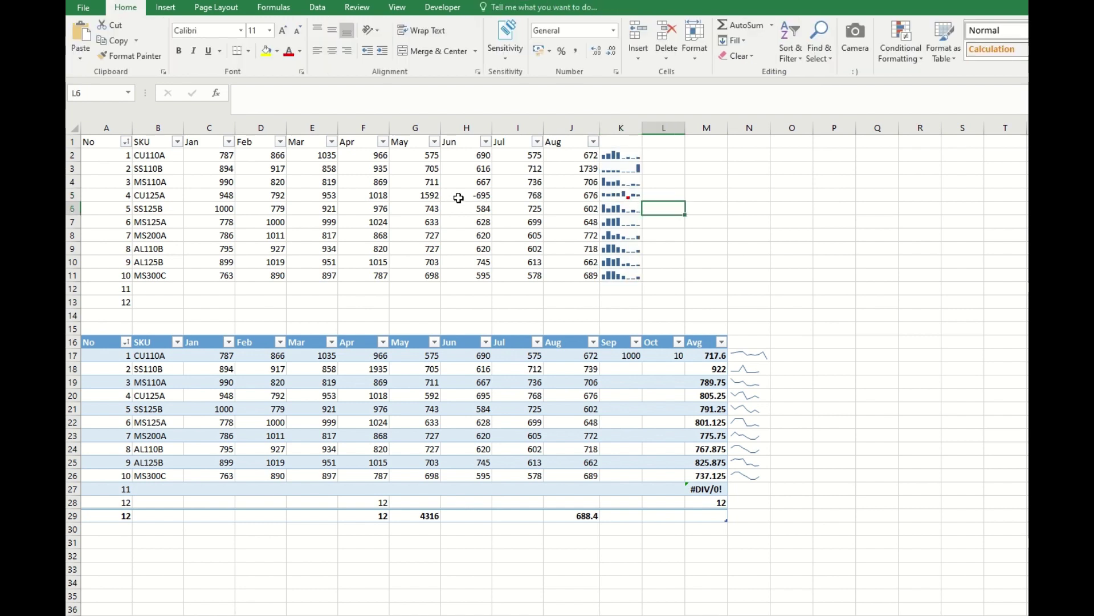
Change the sparklines beside the table to the Column type and colour their negative points standard orange.
click(745, 393)
click(518, 8)
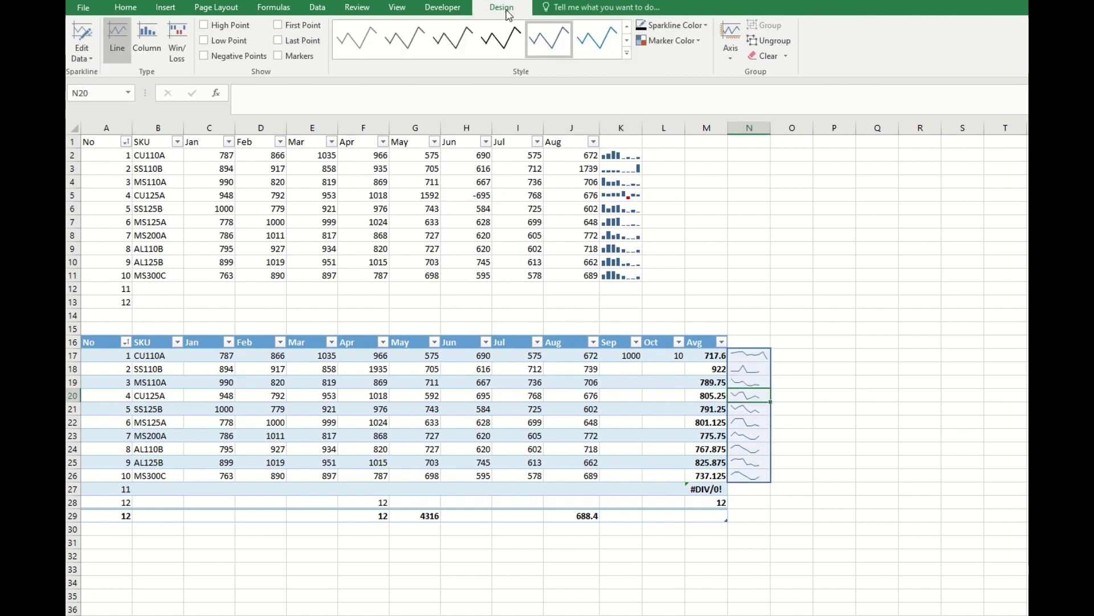
click(147, 43)
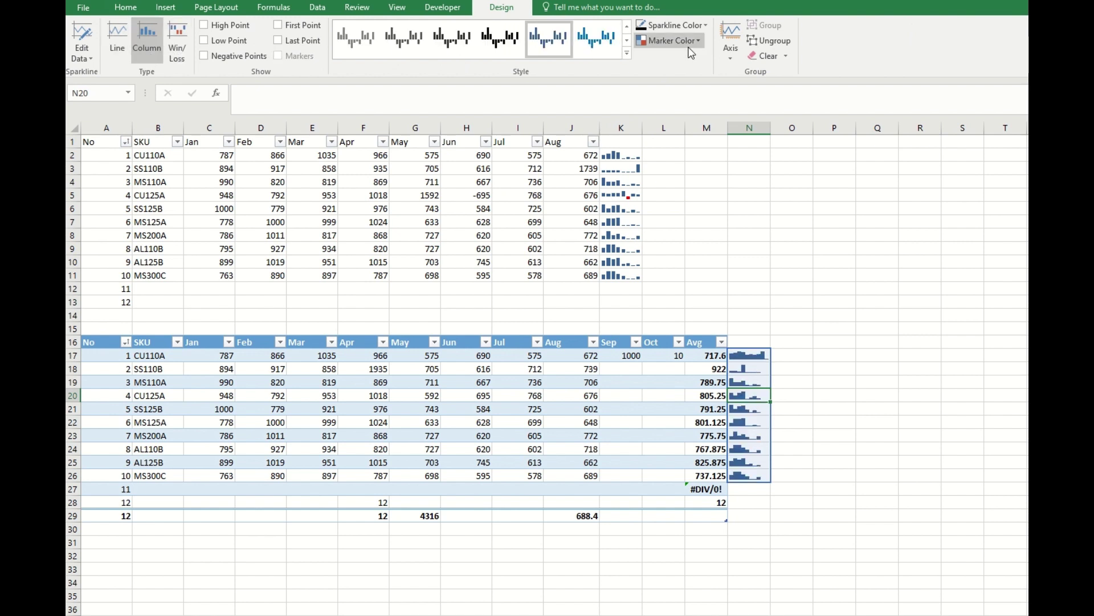
click(658, 41)
mouse_move(710, 62)
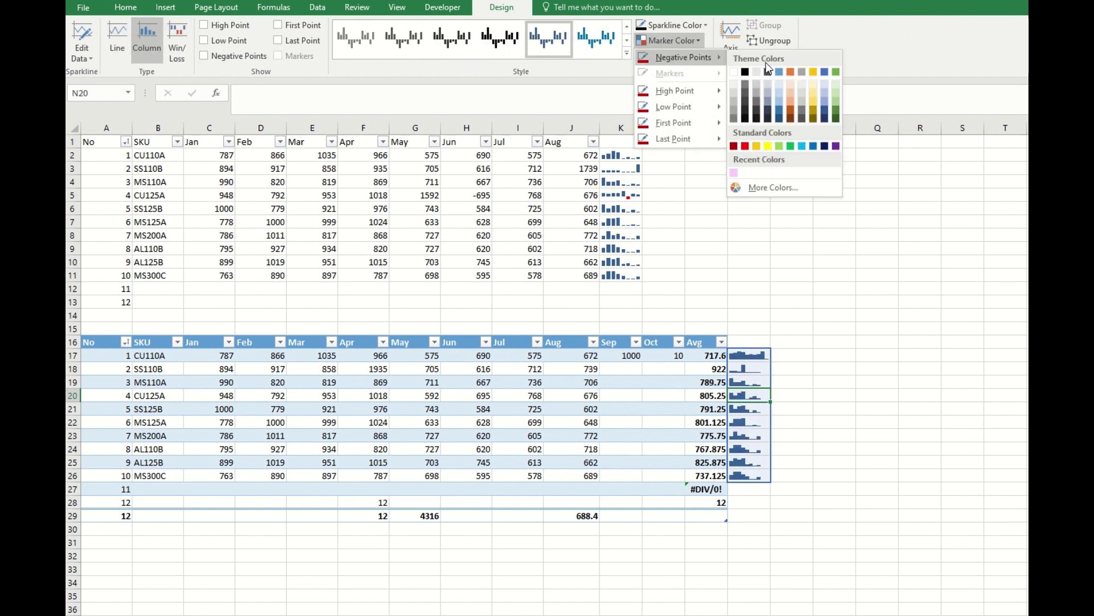
click(757, 146)
Set the Jul value of CU125A in the table, cell I20, to -768.
click(516, 395)
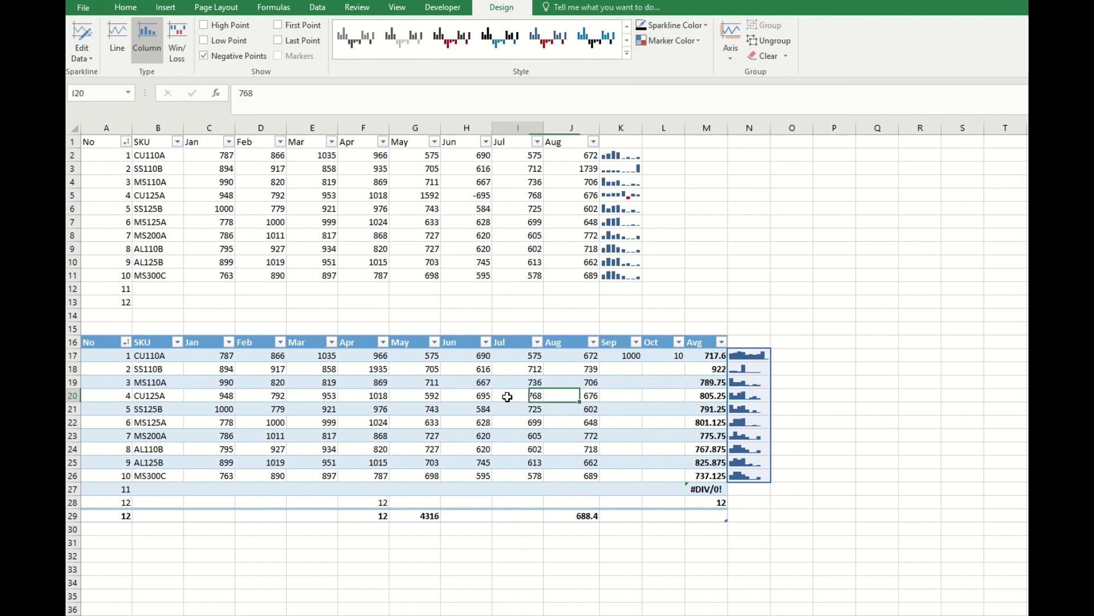
text(-768)
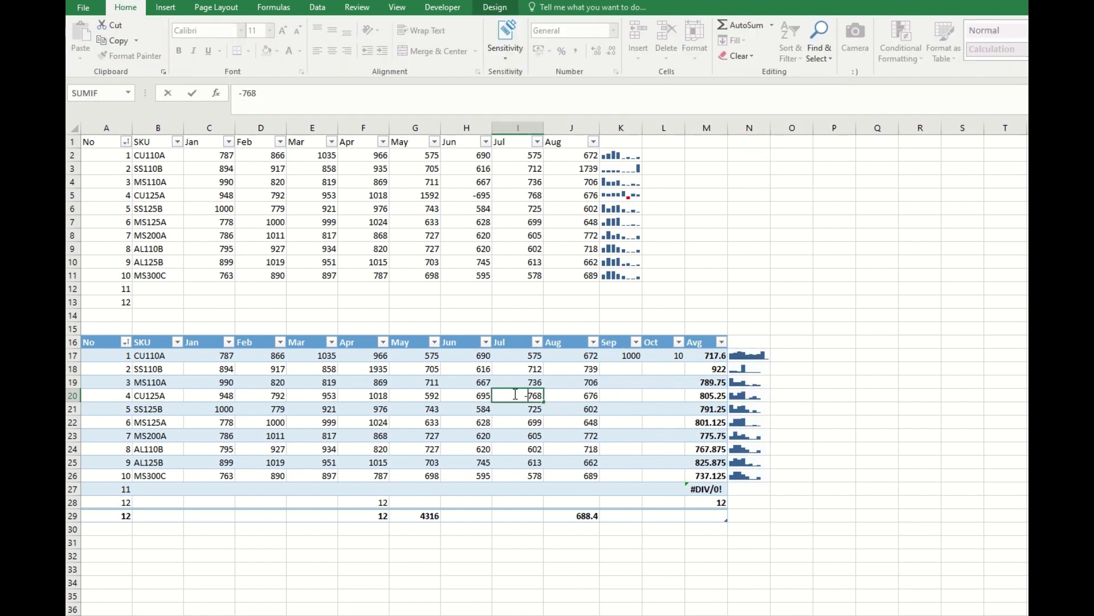
key(Return)
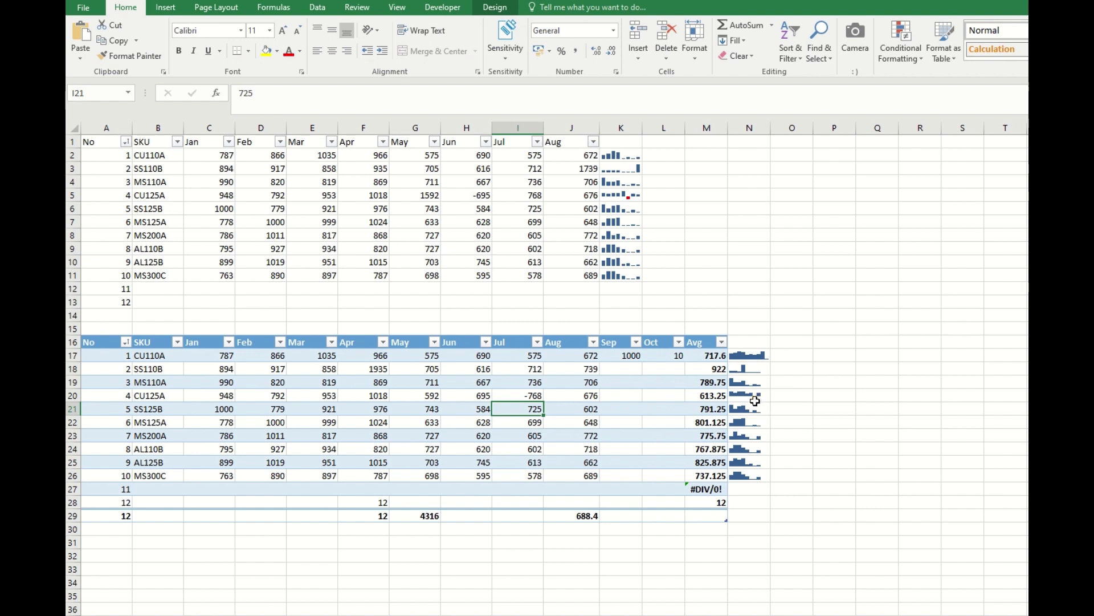
click(867, 490)
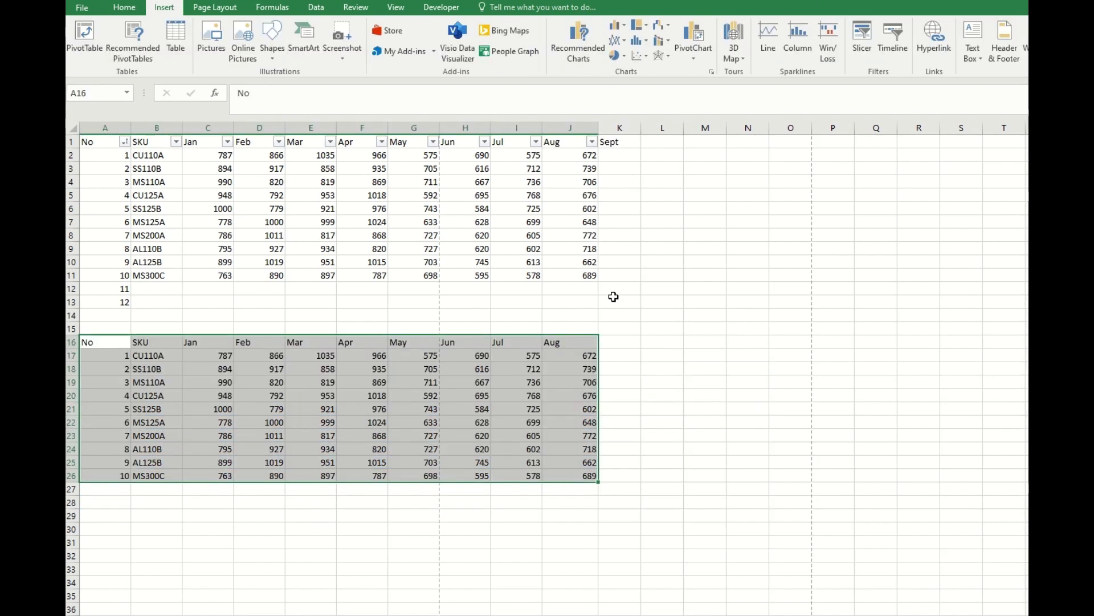
Create a table from the range A16:J26 with the option for existing headers turned off.
click(175, 35)
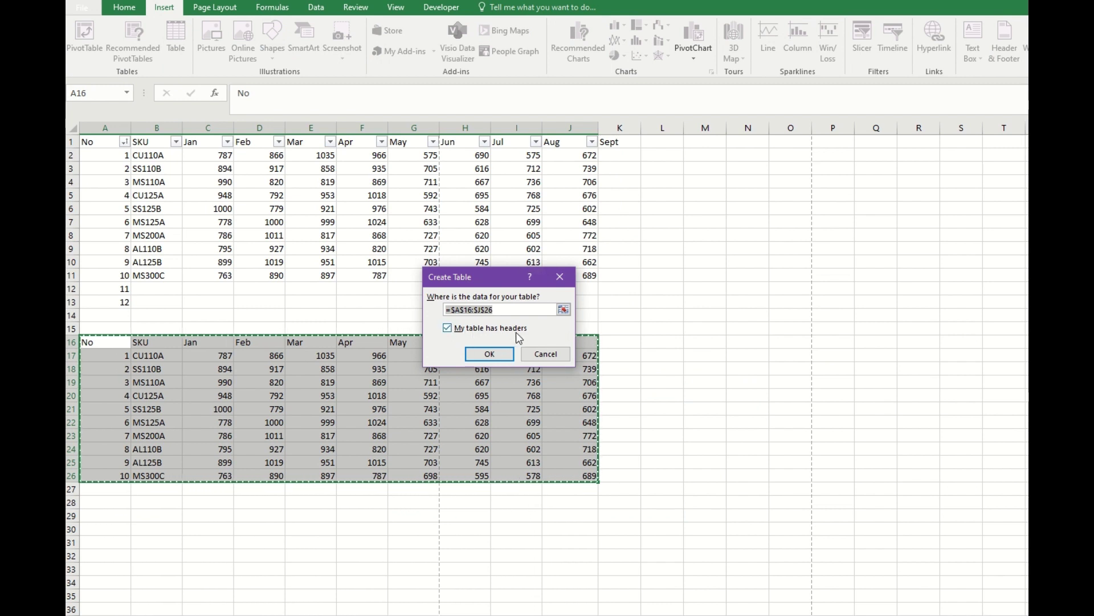
click(480, 329)
click(489, 354)
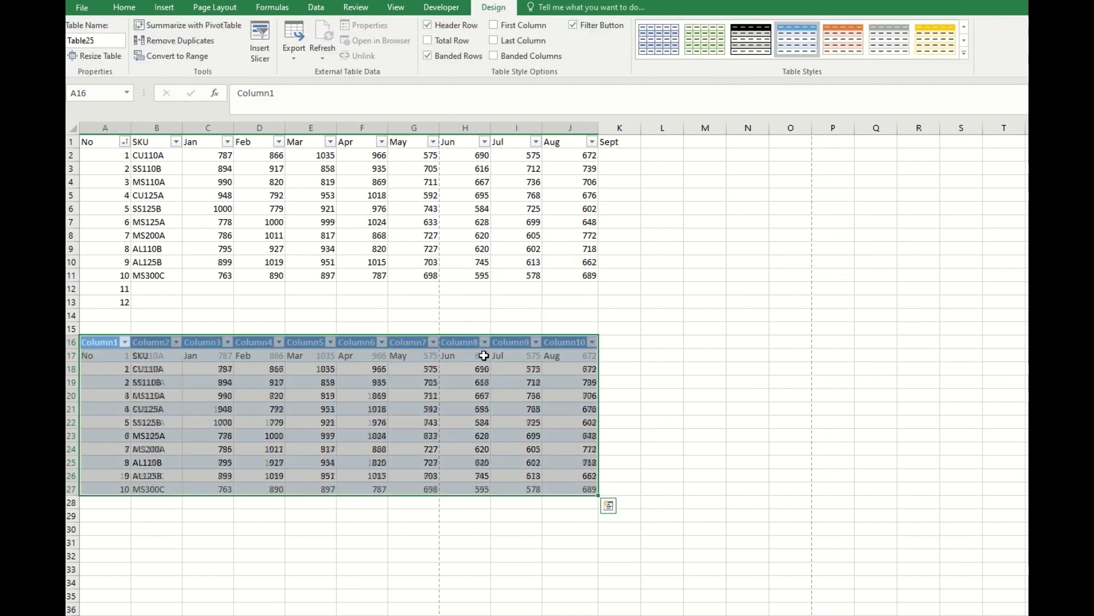
Compare the generic header row with the original headings in row 17, and convert the table back to a normal range.
drag(98, 342, 576, 342)
drag(108, 359, 570, 356)
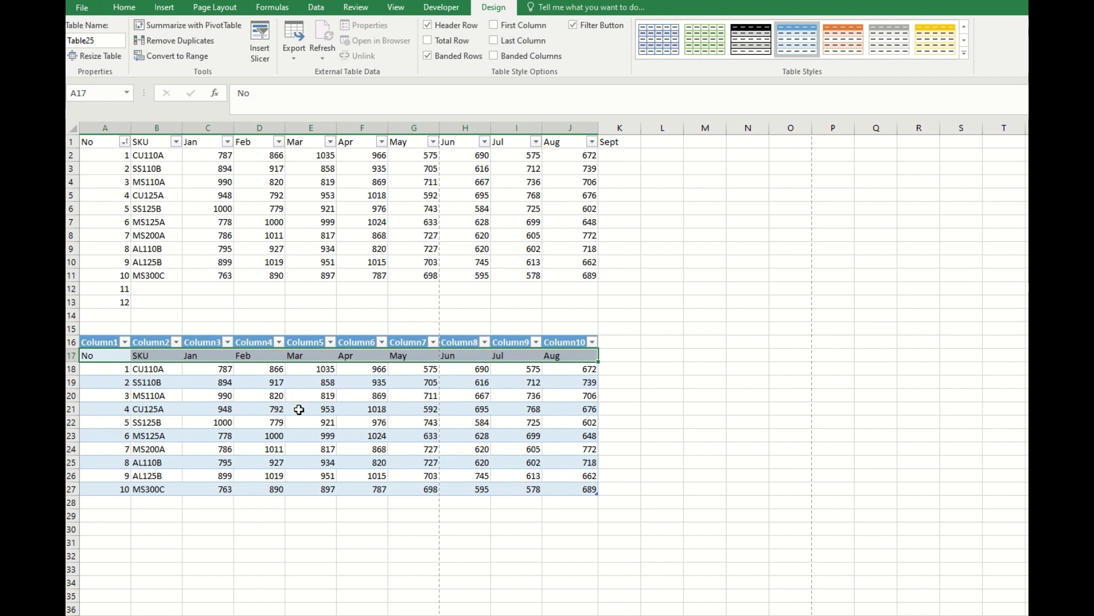
click(157, 54)
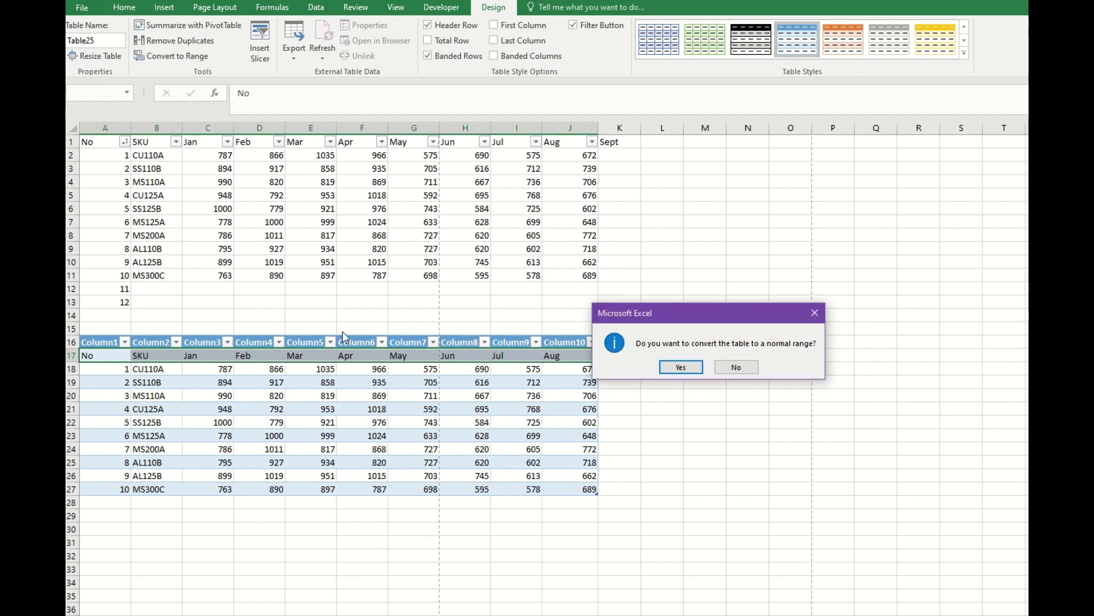
click(682, 368)
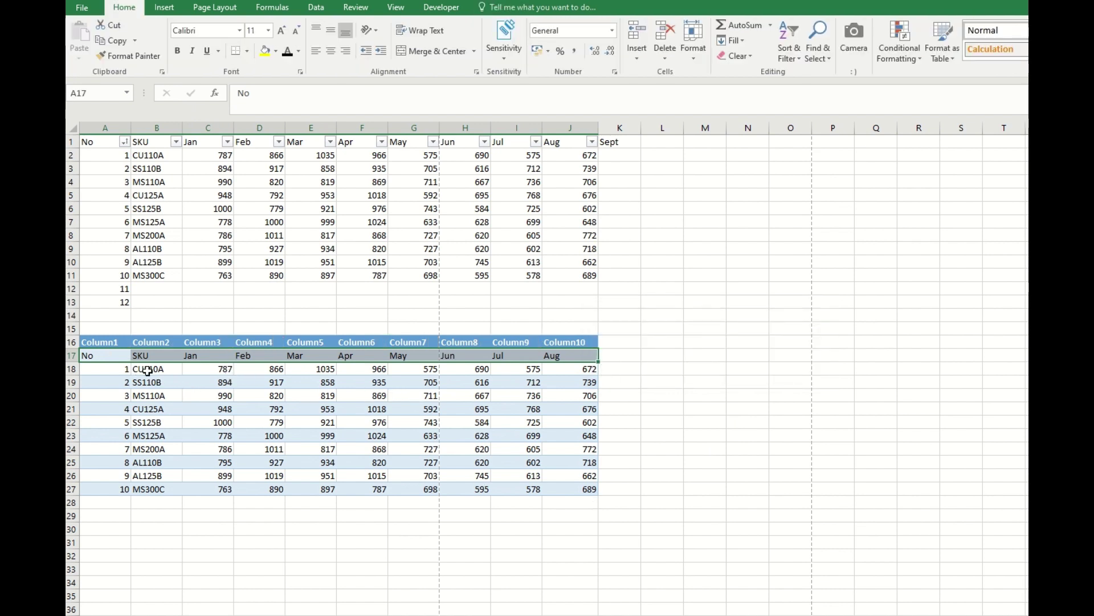
Create a table with headers from A17:J27 and clear the leftover generic headings in row 16 using the blank cells above.
drag(109, 356, 563, 491)
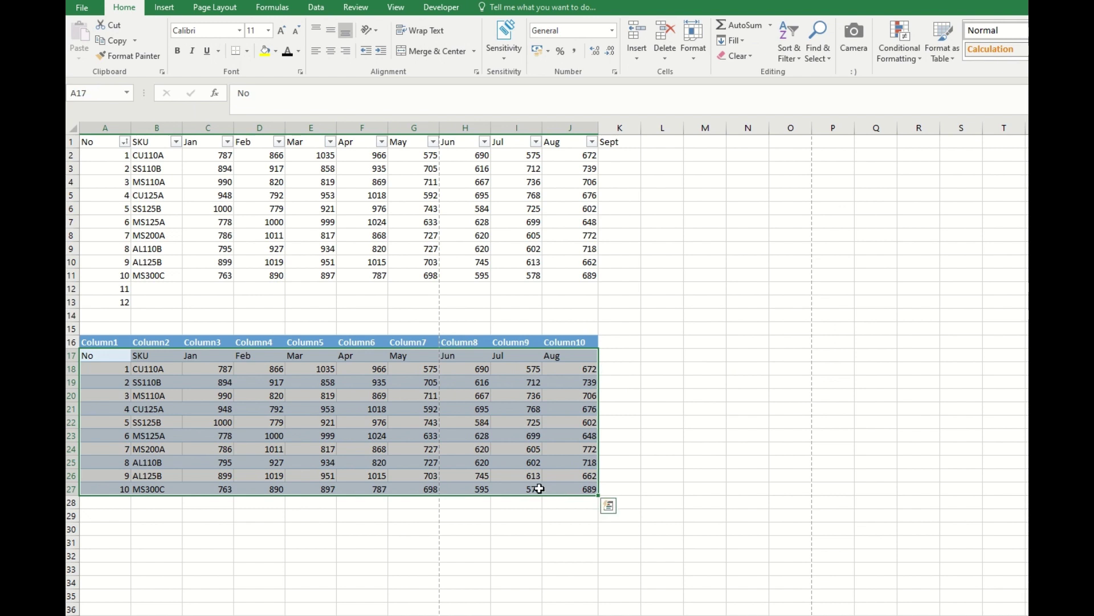
click(163, 8)
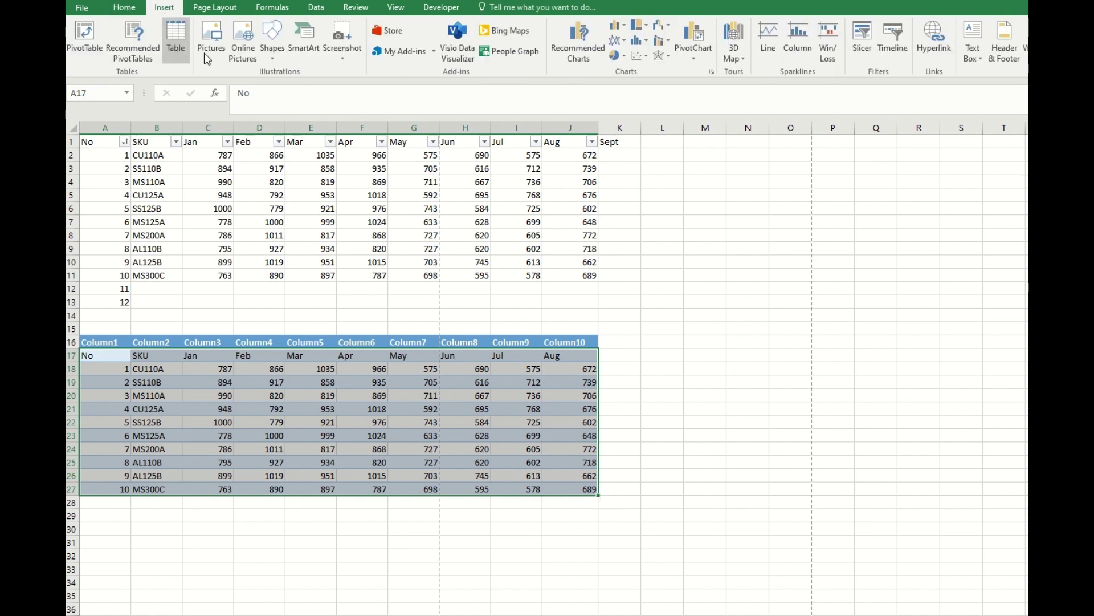
click(180, 49)
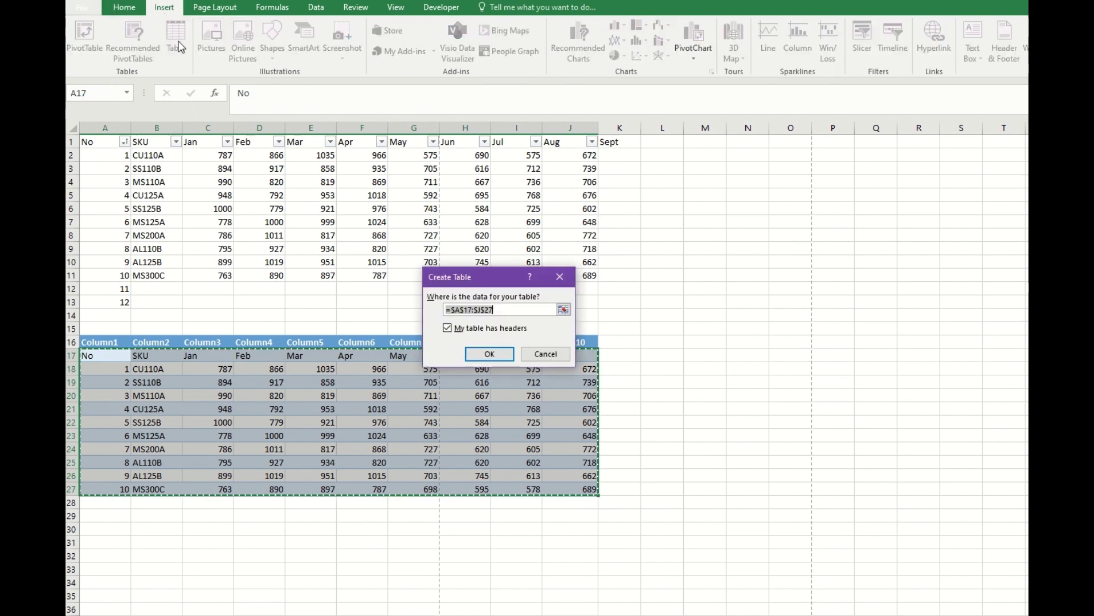
click(500, 354)
drag(107, 331, 598, 334)
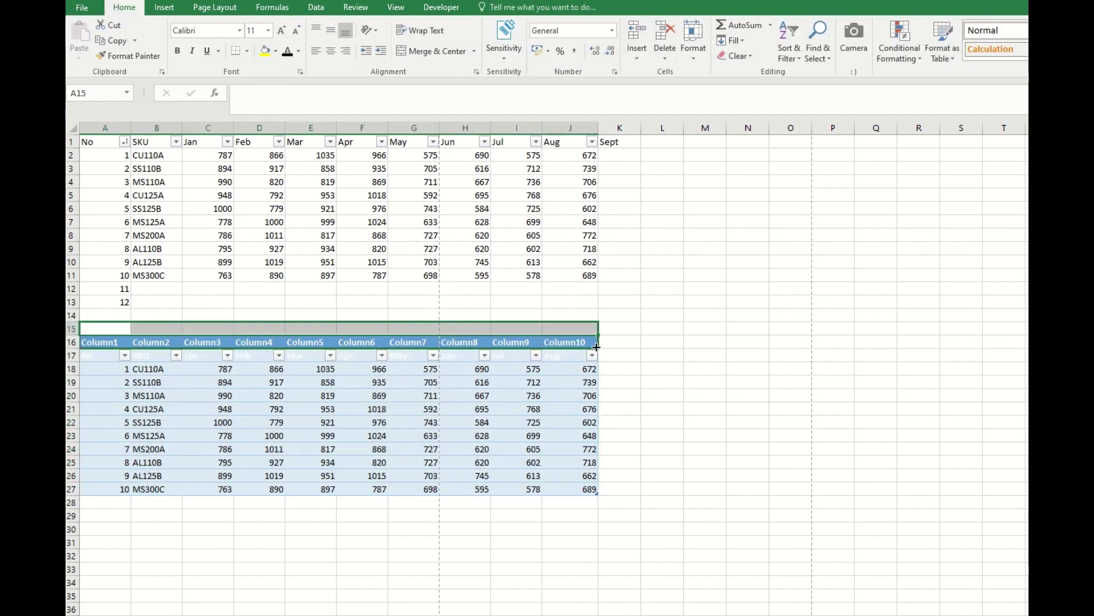
click(414, 395)
Apply Table Style Medium 3 to the table A17:J27.
drag(96, 355, 570, 488)
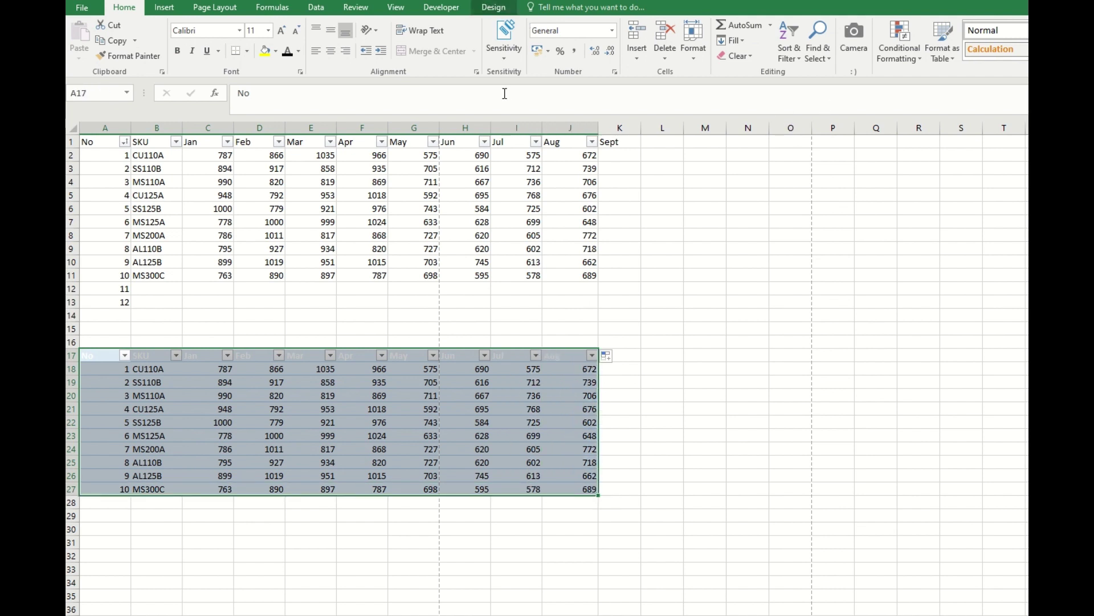
click(488, 8)
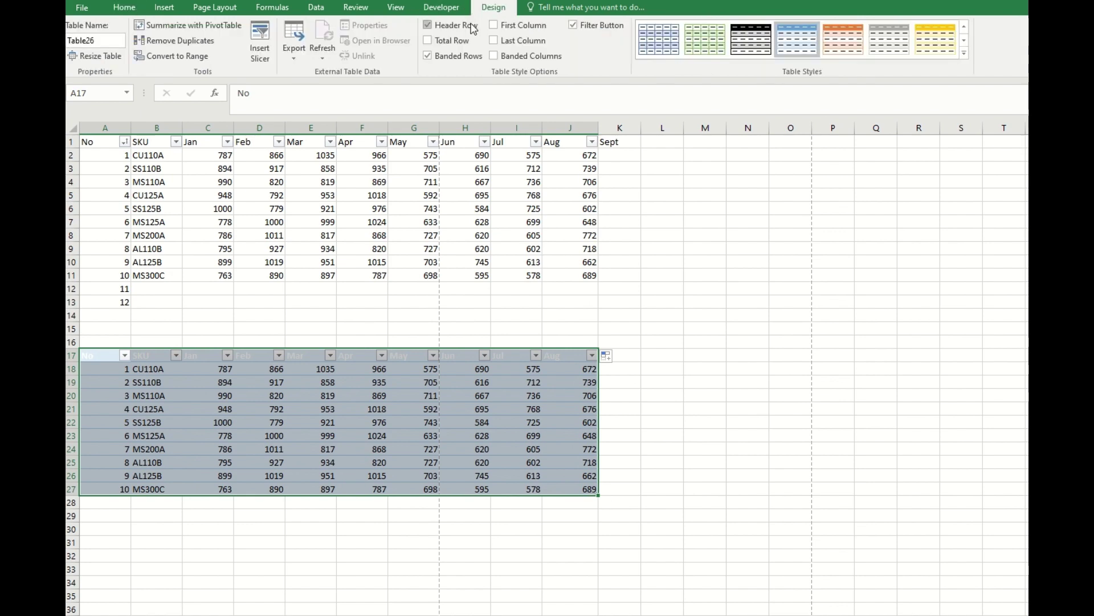
click(849, 47)
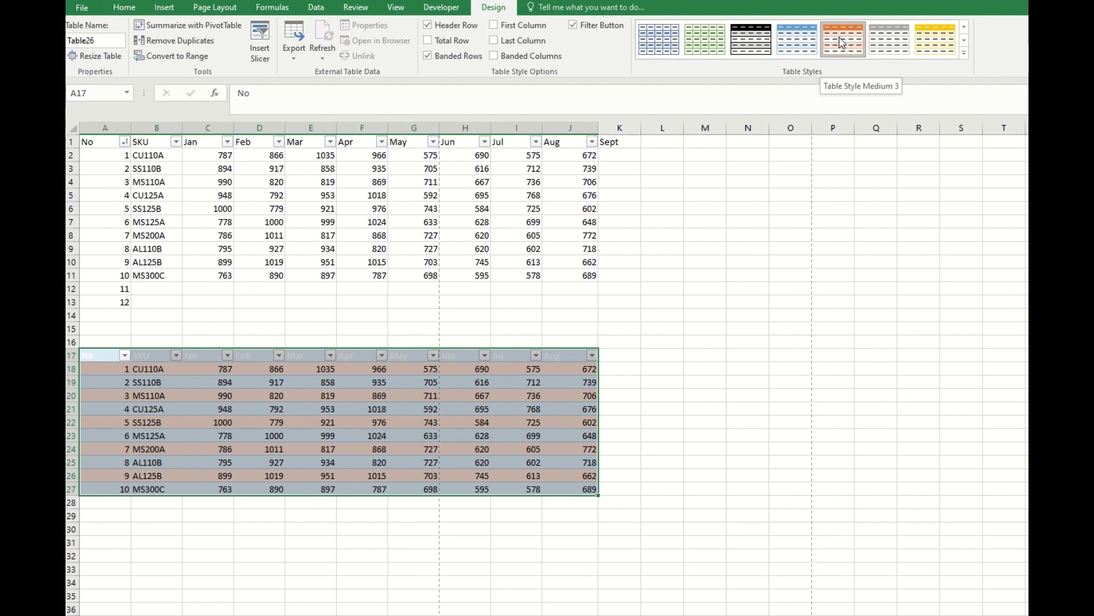
click(310, 409)
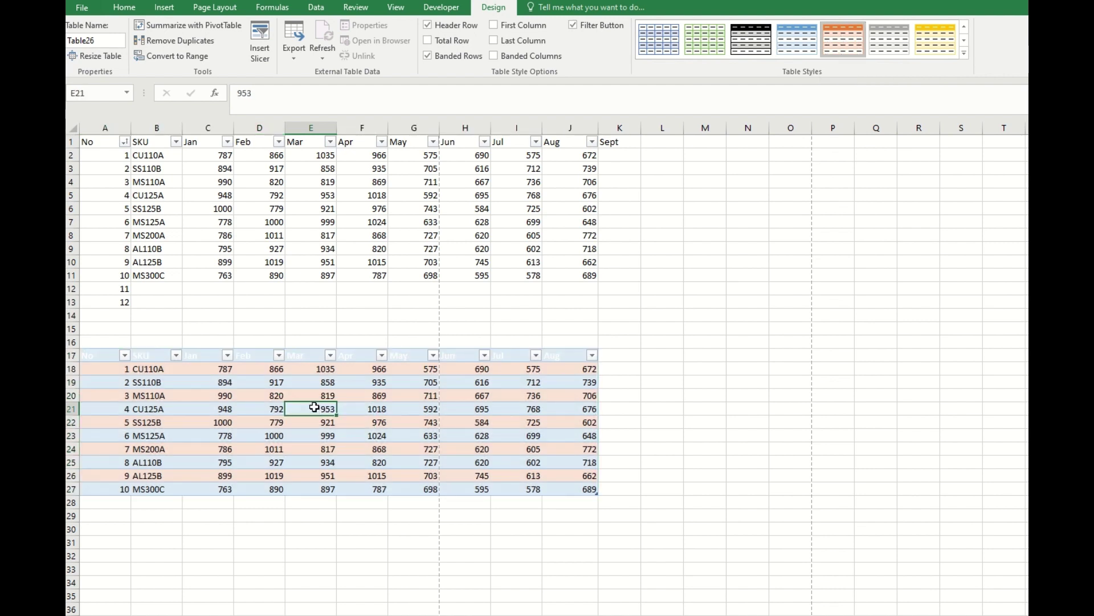
click(157, 399)
Clear all formats from the table A17:J27, including its header row.
drag(88, 354, 487, 484)
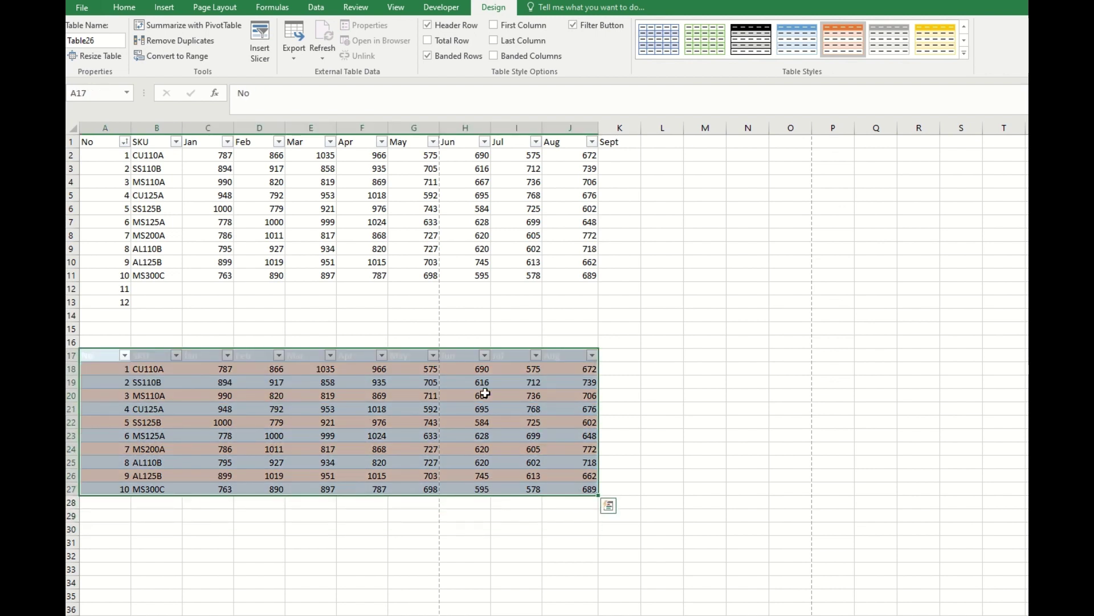
click(126, 9)
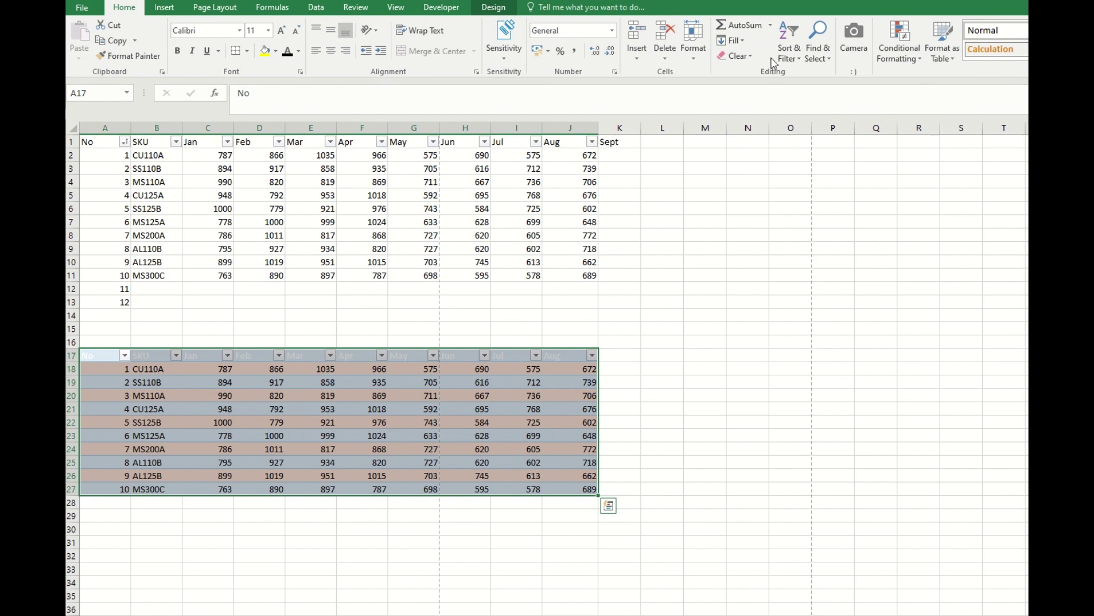
click(741, 57)
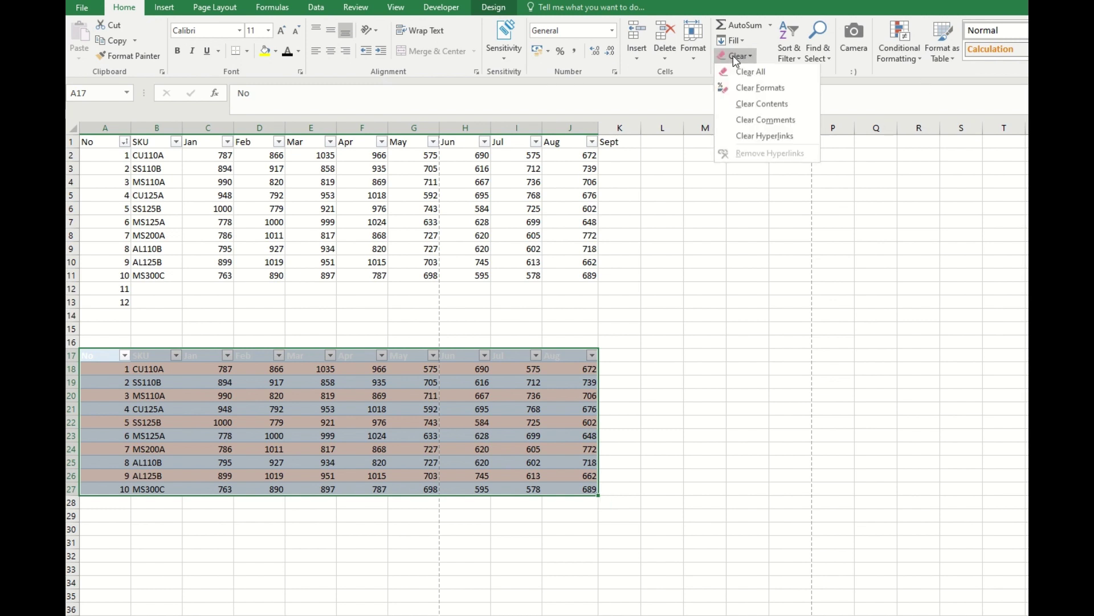
click(754, 87)
click(433, 409)
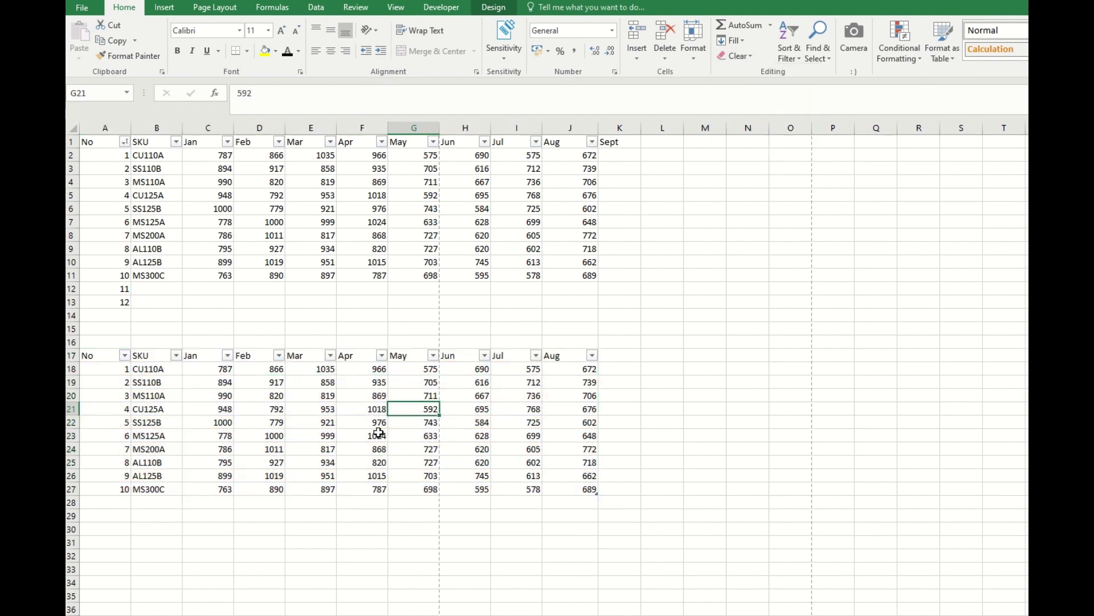
click(255, 454)
Open the full table style gallery for the table and preview its light styles.
click(94, 359)
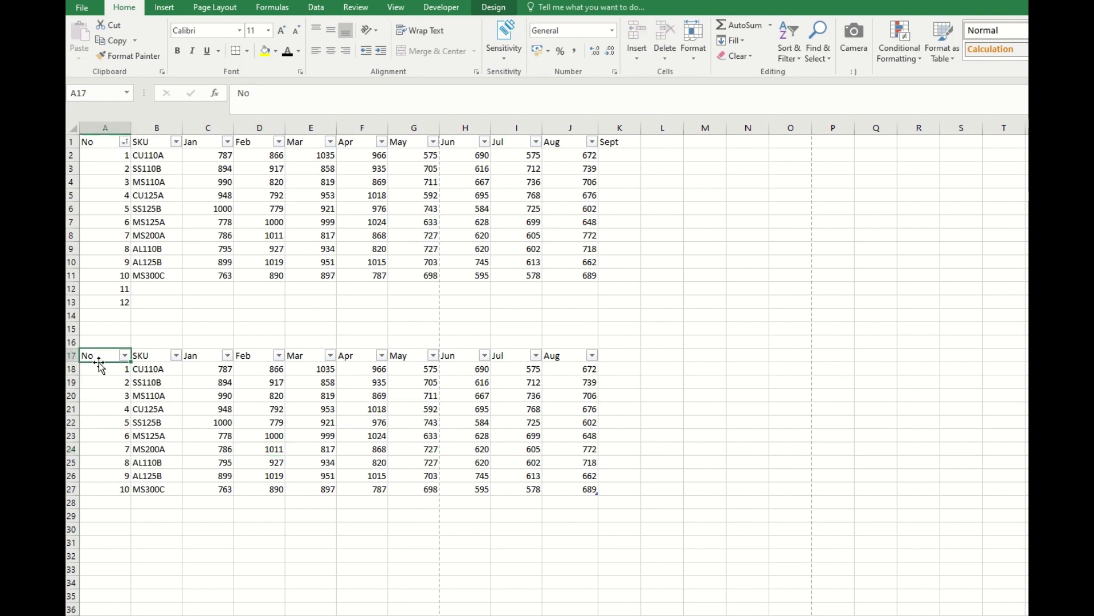
click(493, 7)
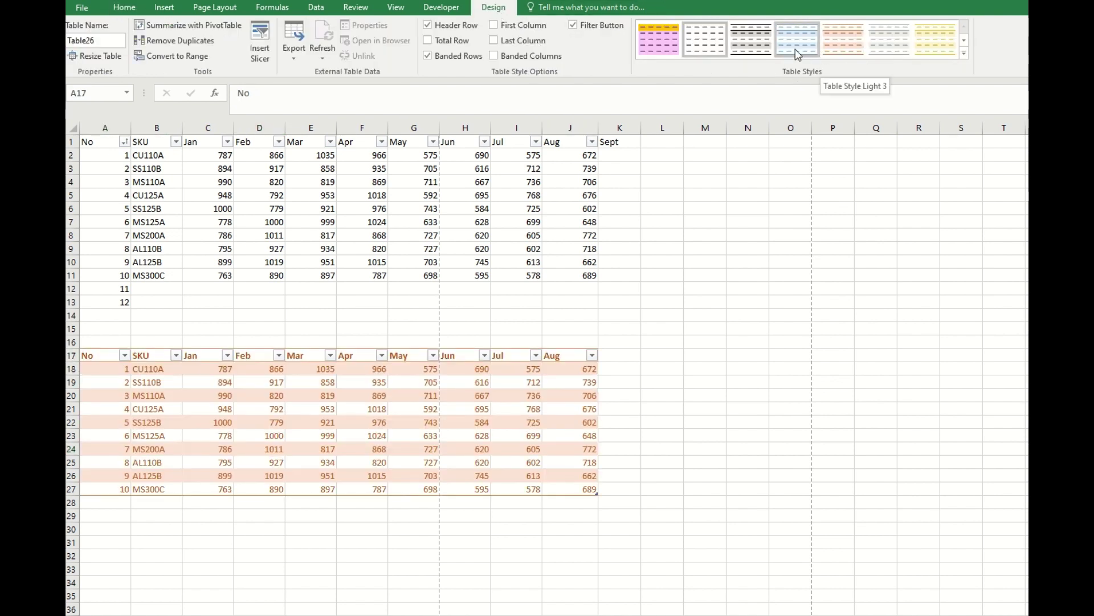
click(965, 56)
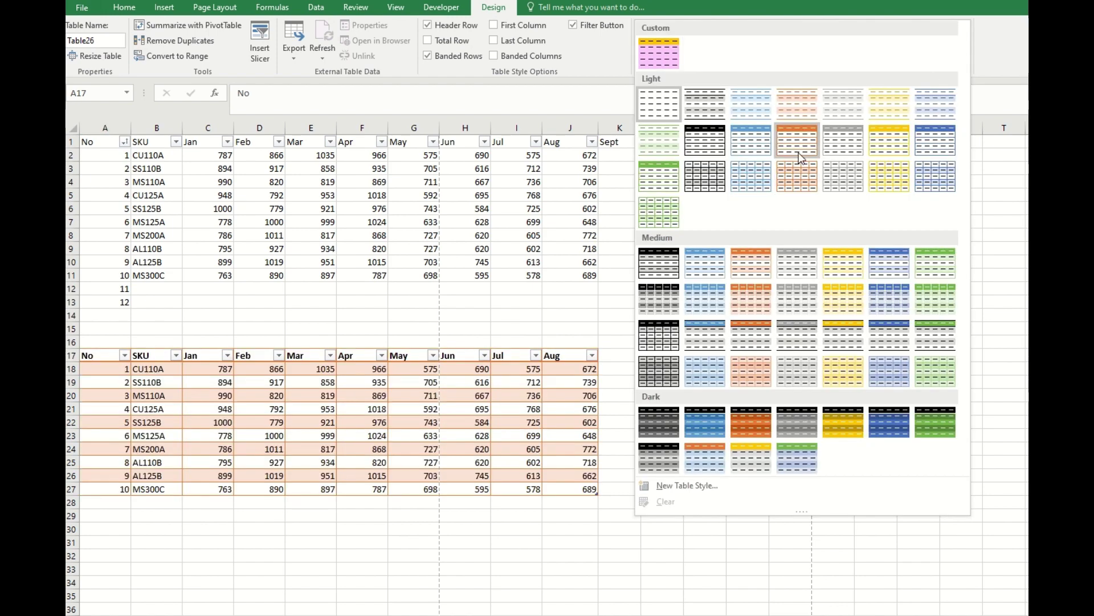